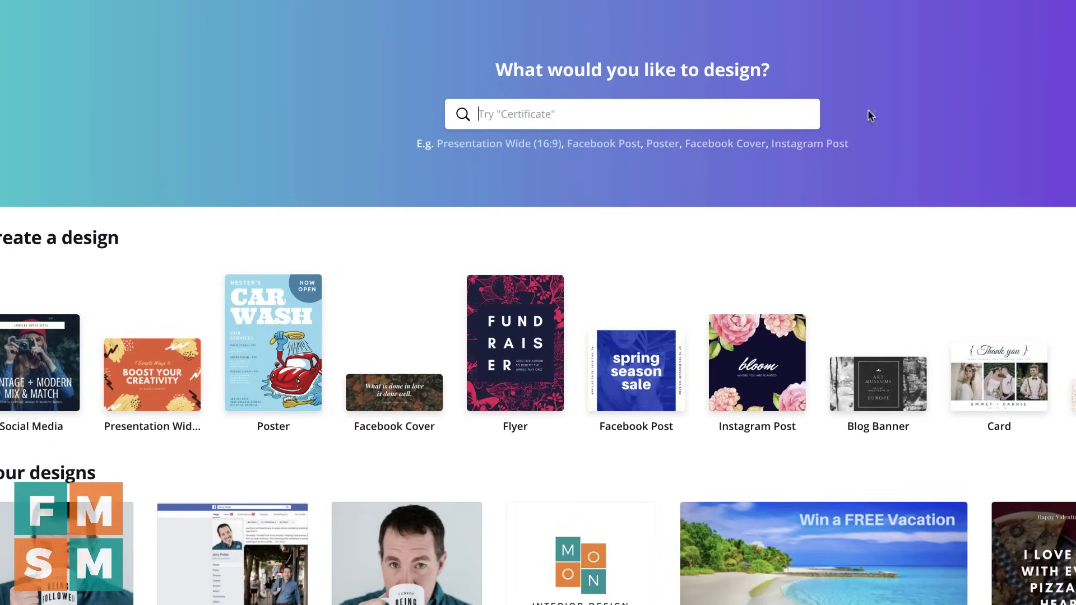
Search design types for 'instagram', then replace the search term with 'cover'.
click(545, 114)
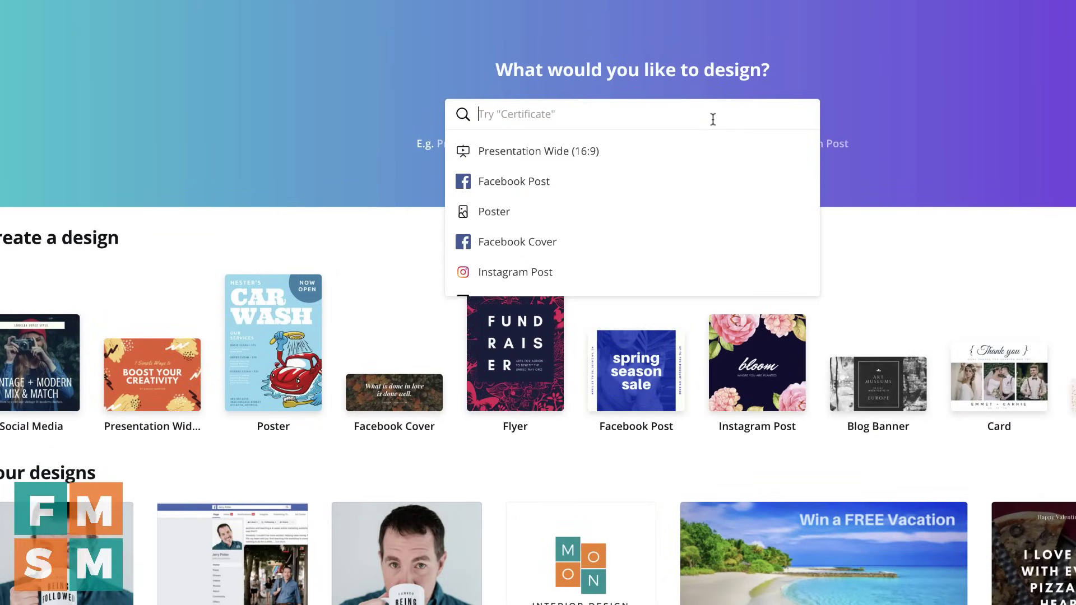
text(instagram)
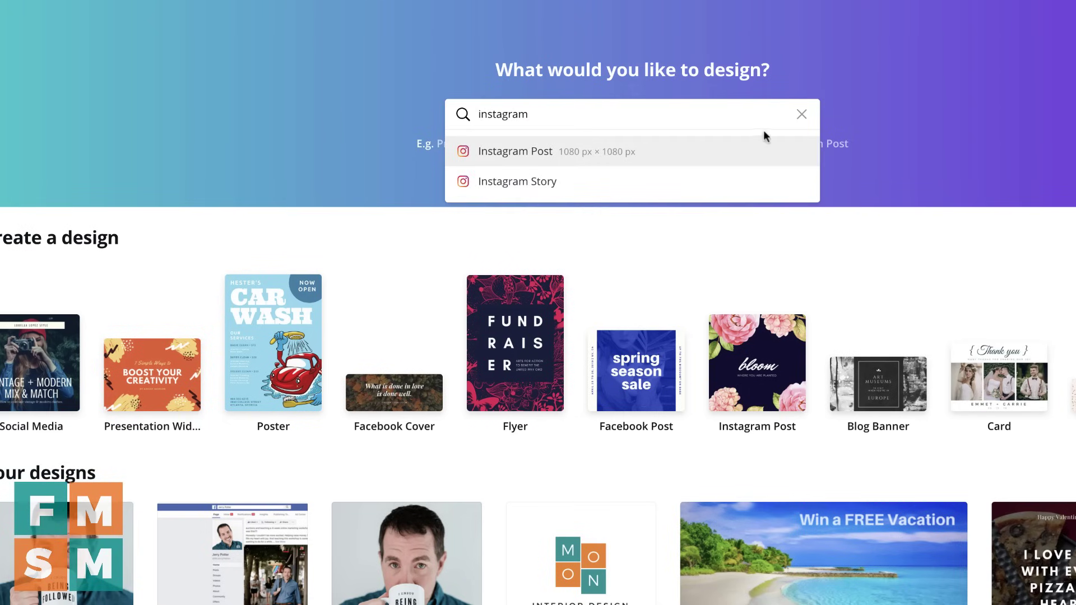
drag(557, 114, 381, 98)
text(cover)
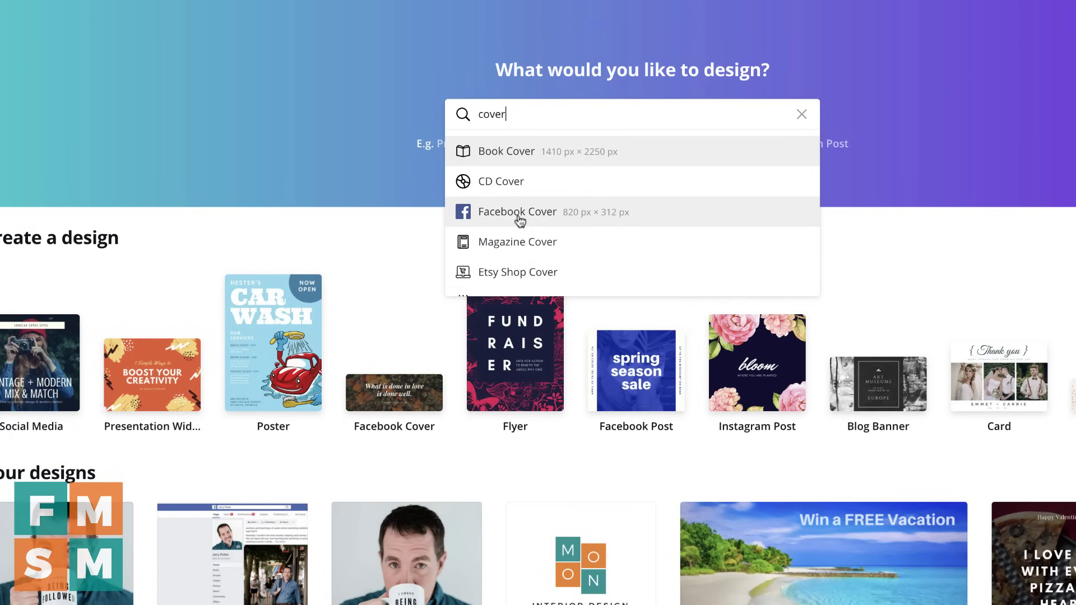
scroll(520, 222, down, 1)
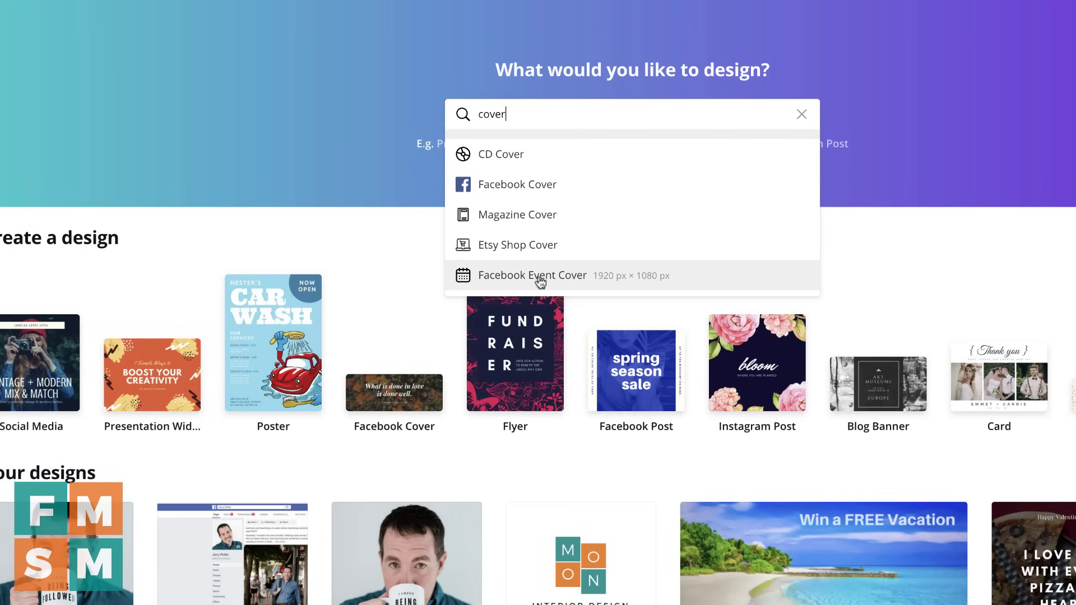
scroll(539, 282, up, 1)
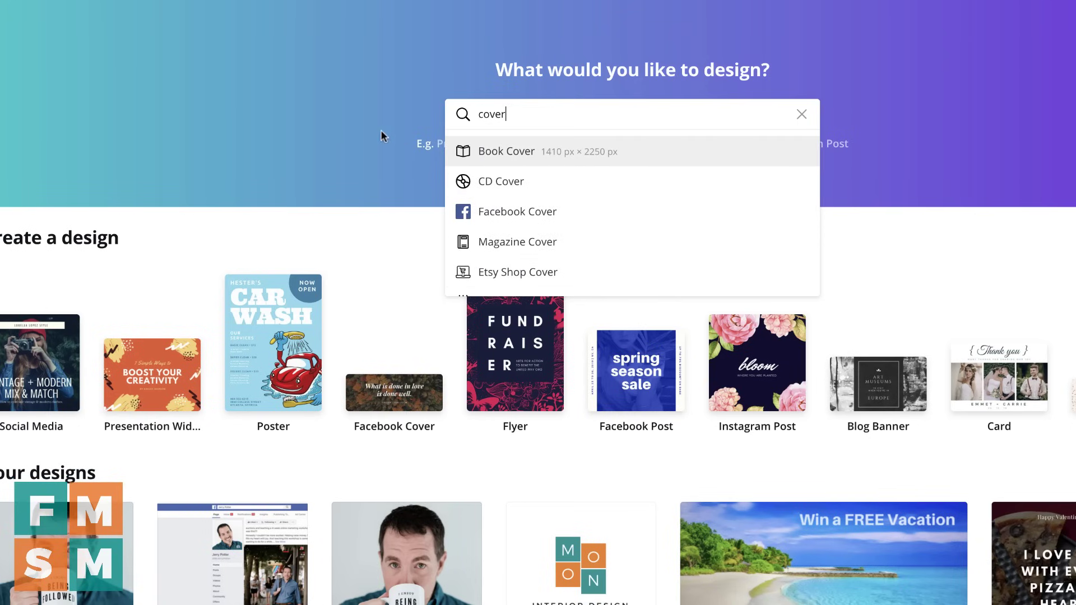
click(334, 106)
scroll(329, 87, down, 3)
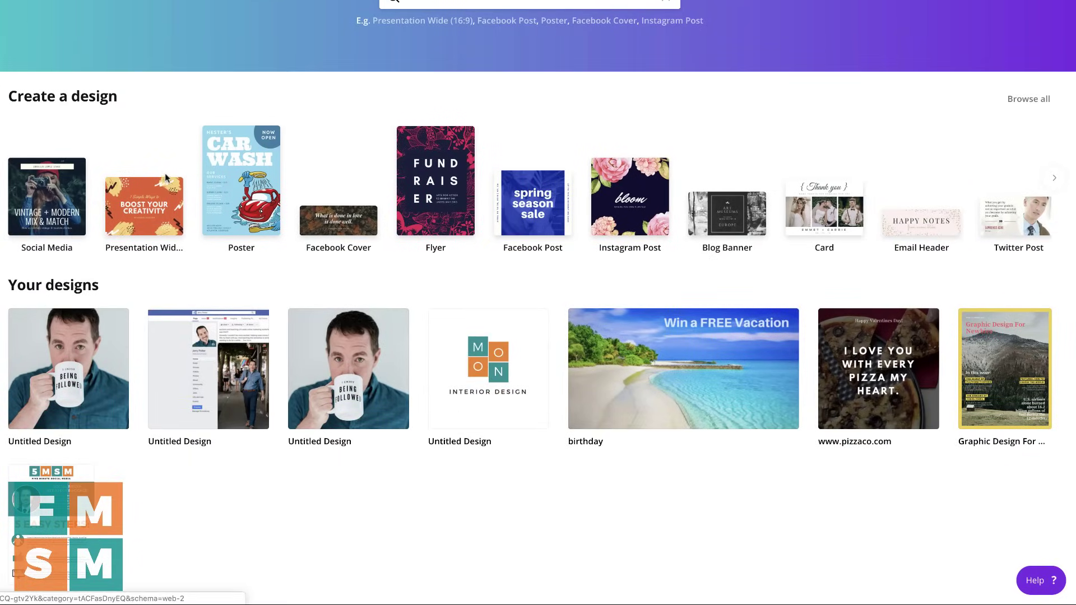
Open the full catalogue of design types and scroll down through it.
click(1021, 100)
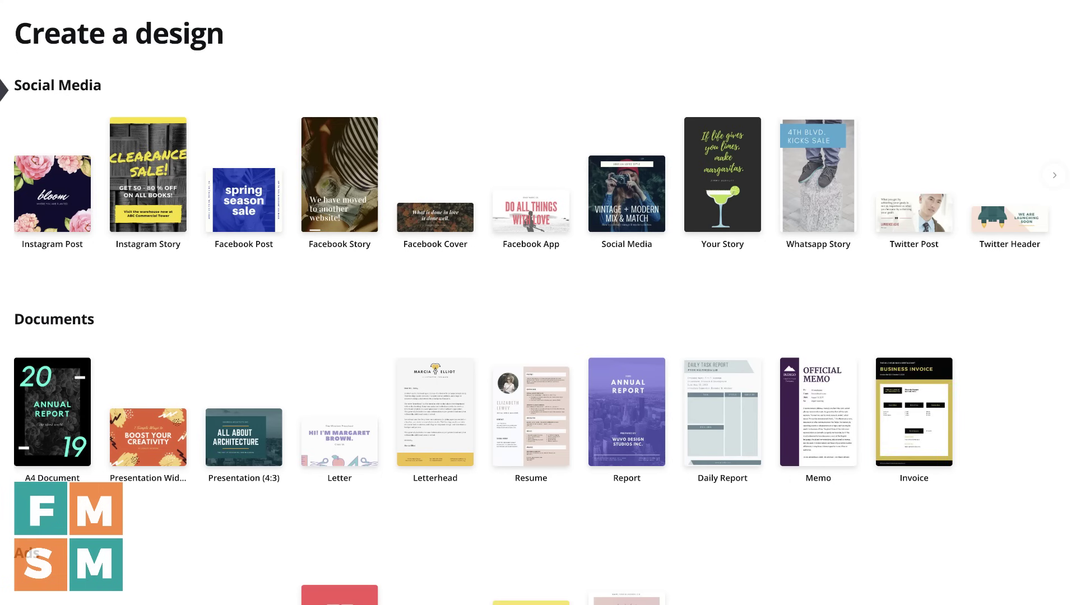
scroll(264, 317, down, 3)
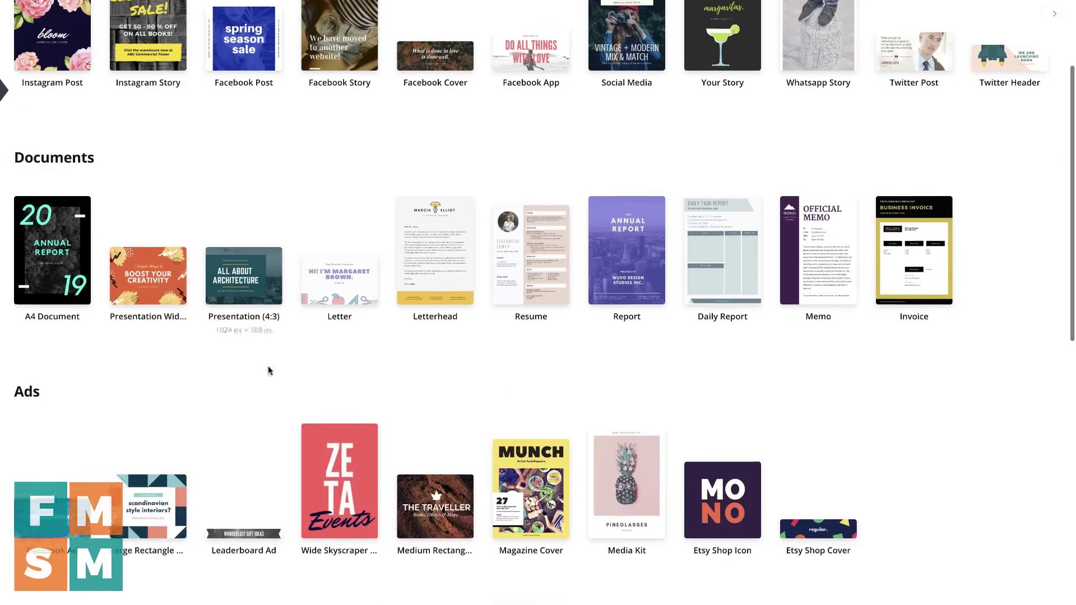
scroll(417, 339, down, 4)
scroll(416, 339, down, 2)
scroll(412, 336, down, 3)
scroll(409, 335, down, 3)
scroll(409, 339, down, 2)
scroll(408, 340, down, 1)
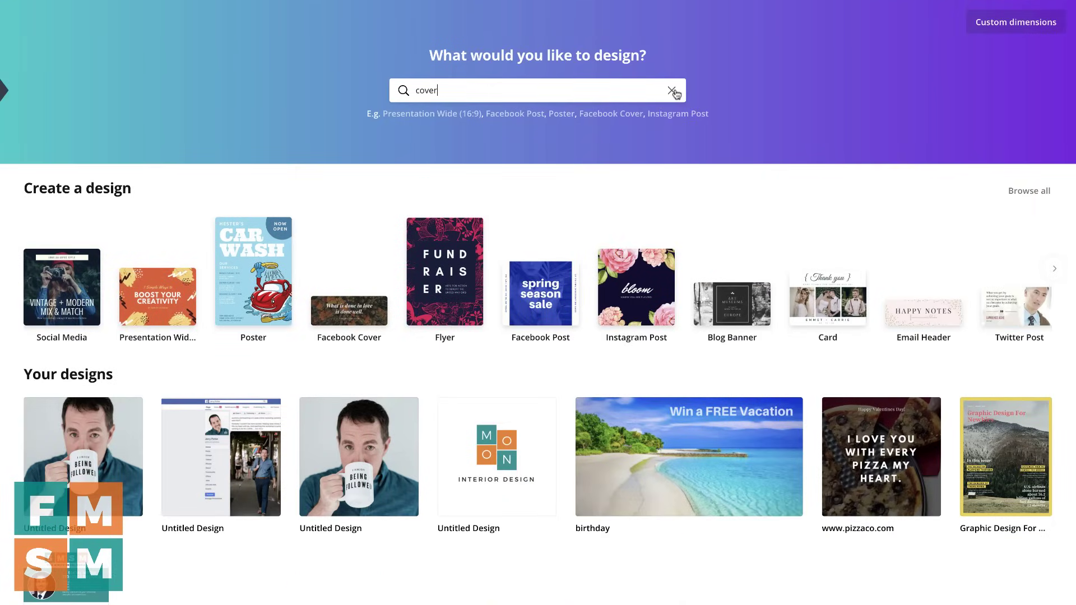
Enter a custom 754 × 381 px size in pixels, then switch to Browse all.
click(1012, 30)
click(880, 57)
text(381)
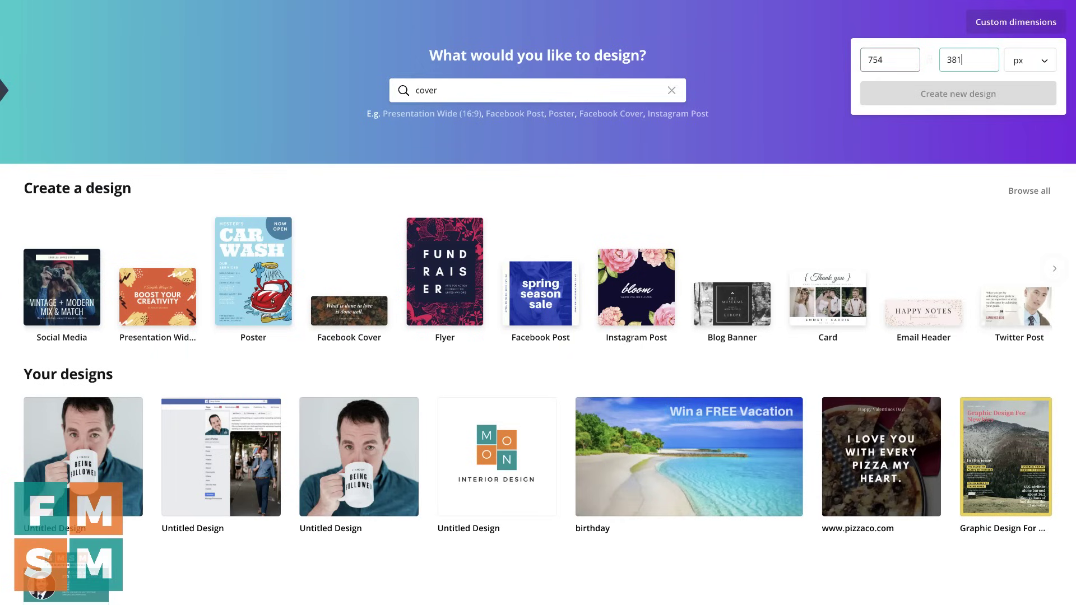
key(Tab)
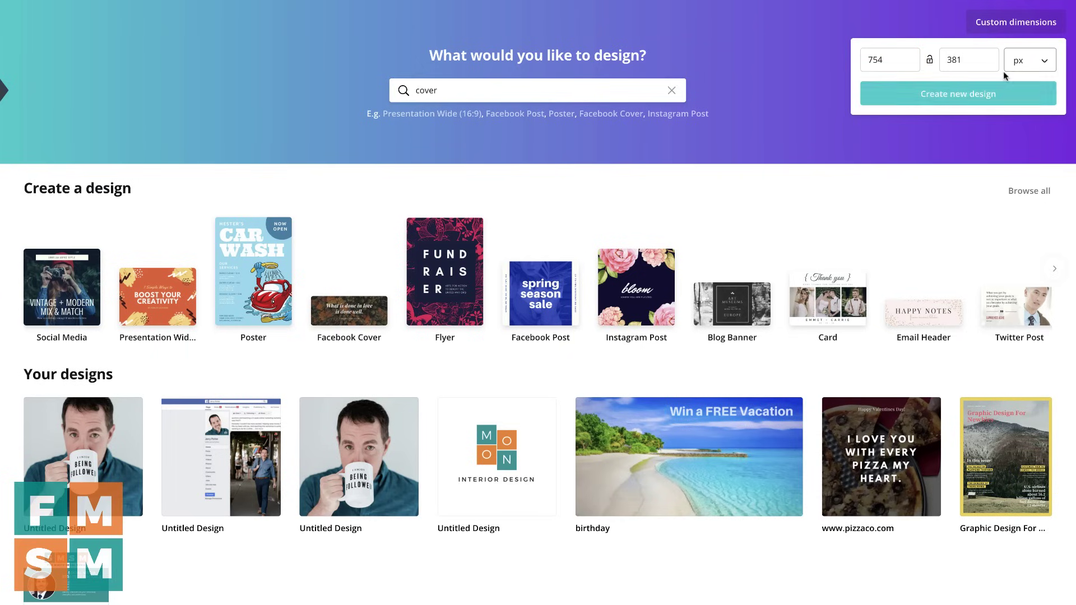
click(1032, 71)
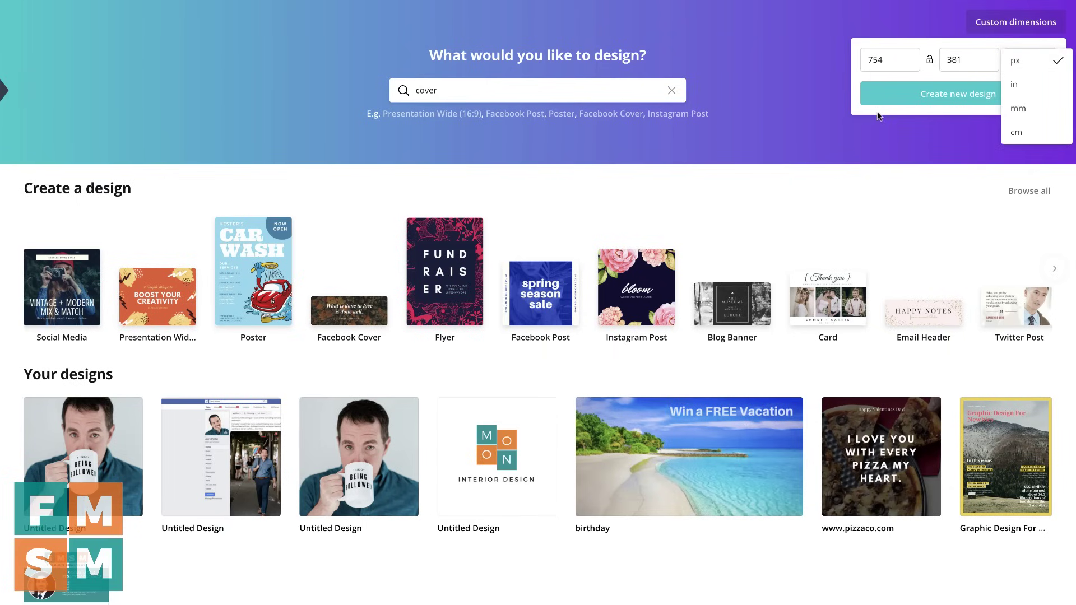
click(913, 143)
click(1029, 191)
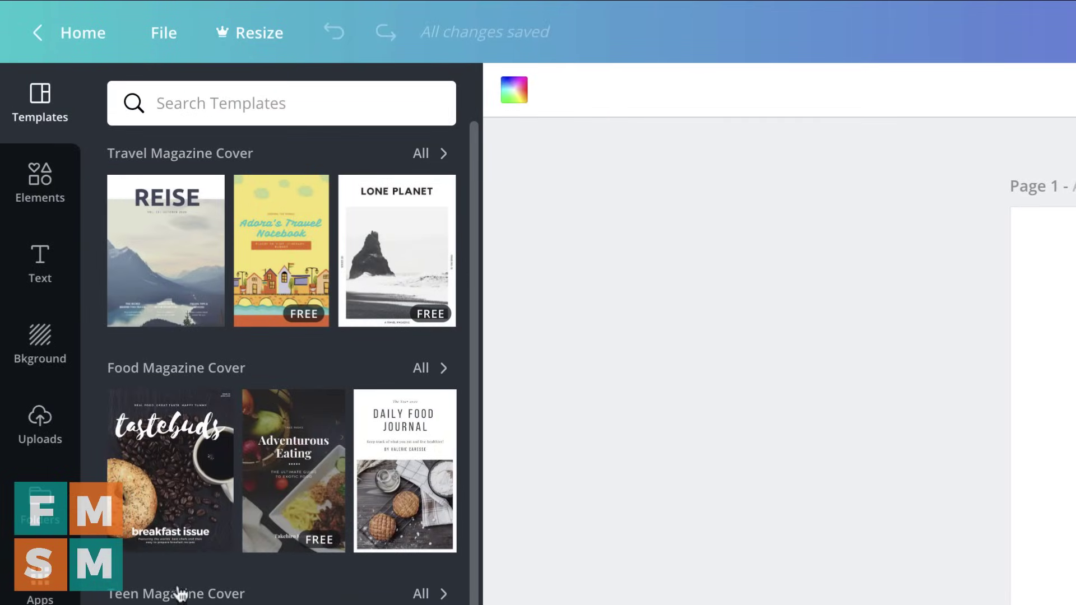
Apply the Men's Running Magazine RUNNER cover from the Sports Magazine Cover templates.
scroll(281, 364, down, 2)
scroll(281, 364, down, 2)
scroll(281, 364, down, 3)
scroll(282, 364, down, 2)
scroll(281, 364, down, 3)
scroll(281, 365, down, 1)
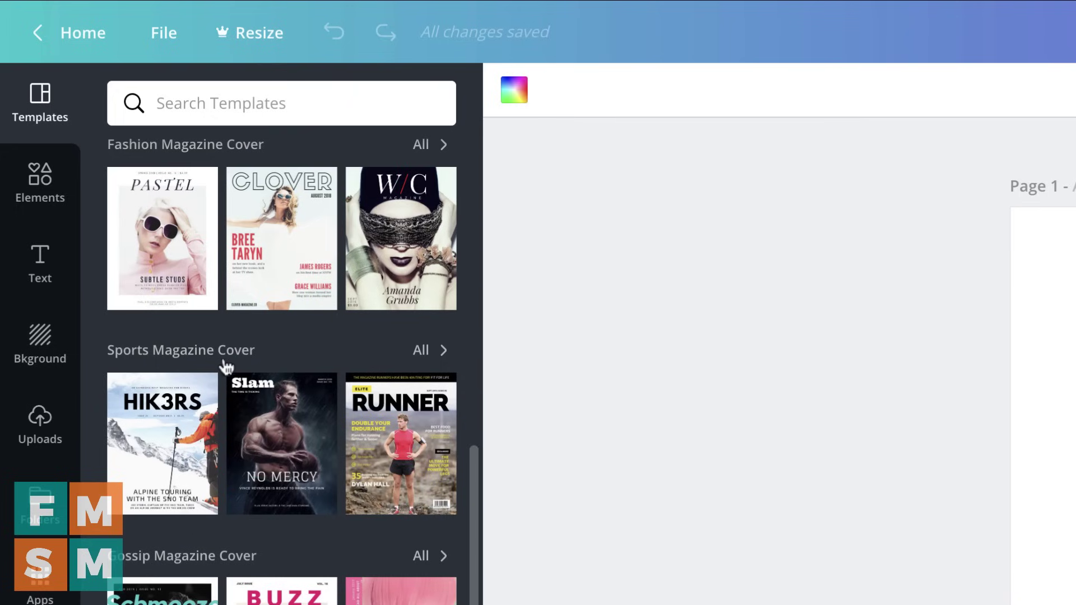
click(421, 351)
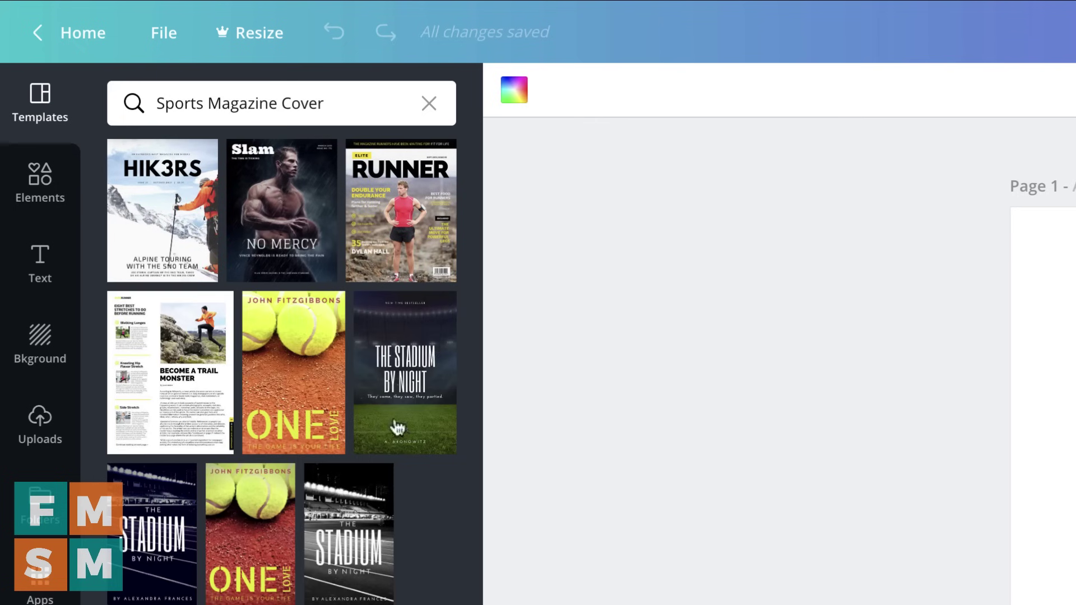
mouse_move(401, 444)
click(396, 199)
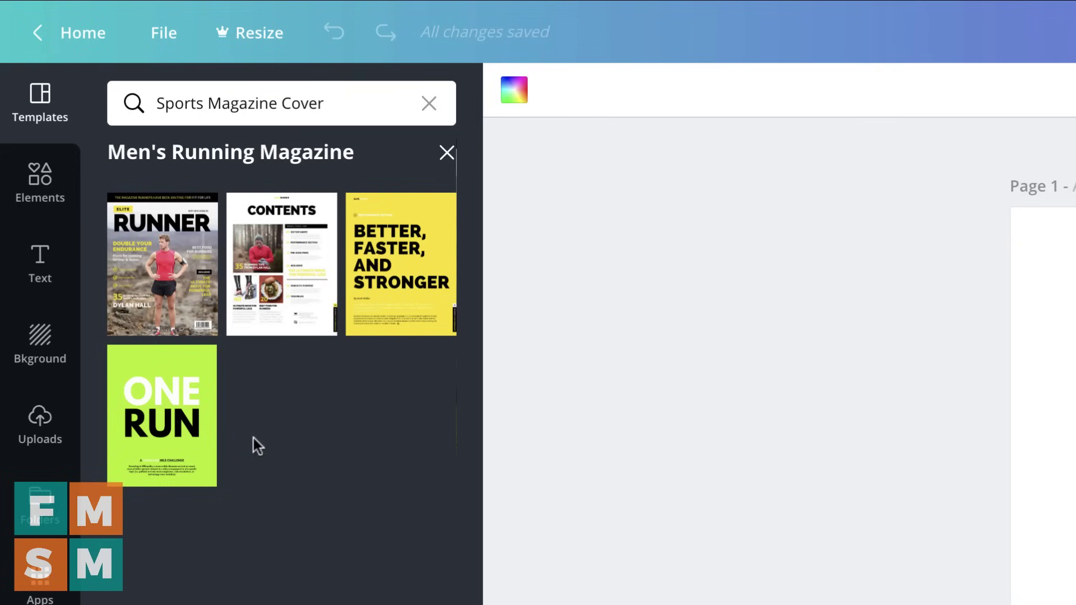
click(163, 259)
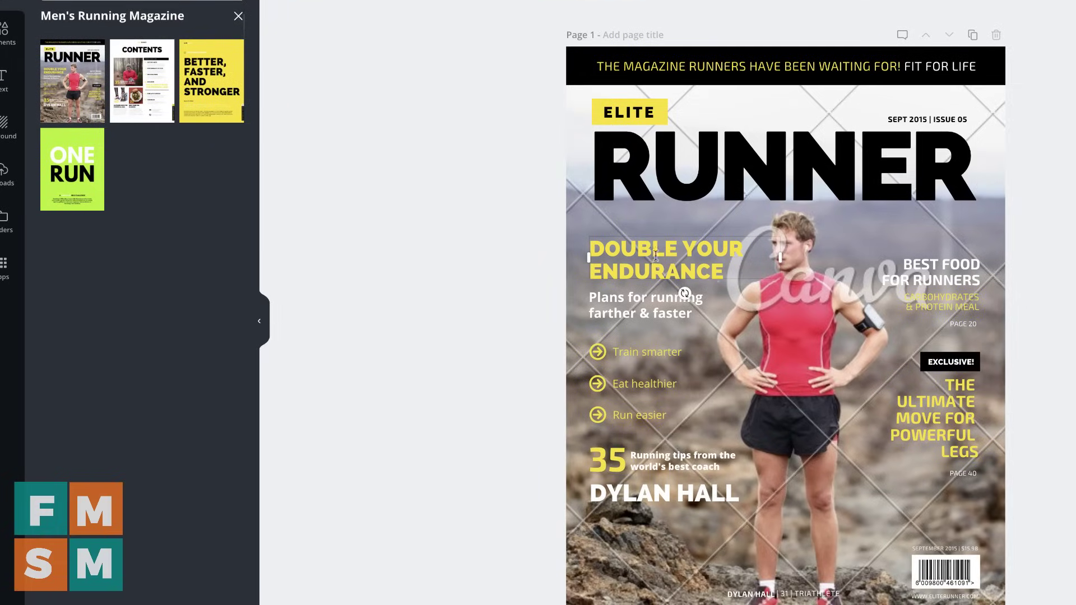
Retype the RUNNER title as JOGGER and the ELITE label above it as SLOW.
click(755, 162)
double_click(754, 162)
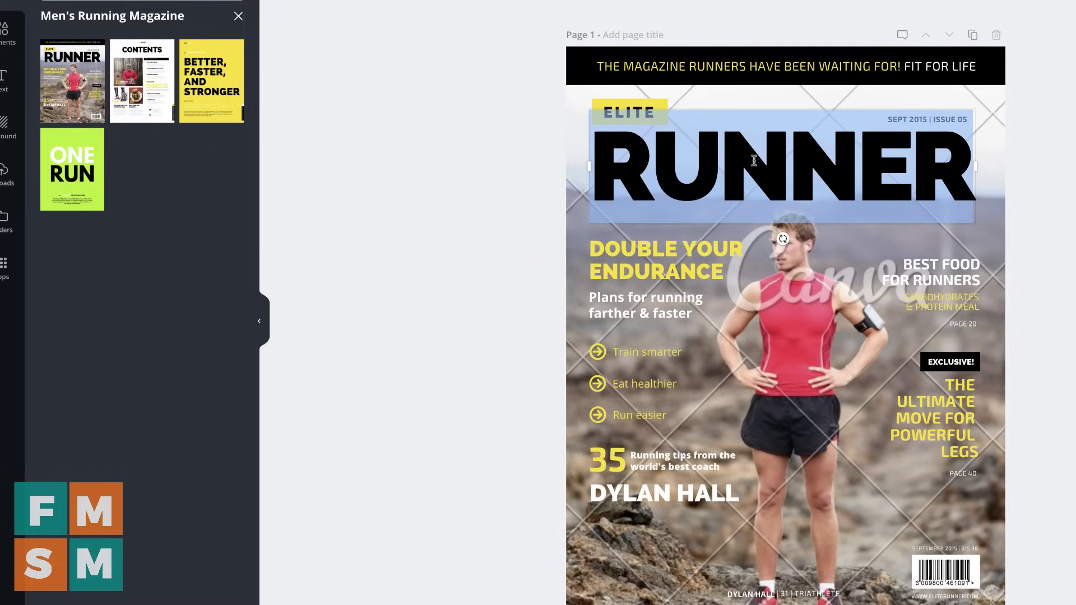
text(J)
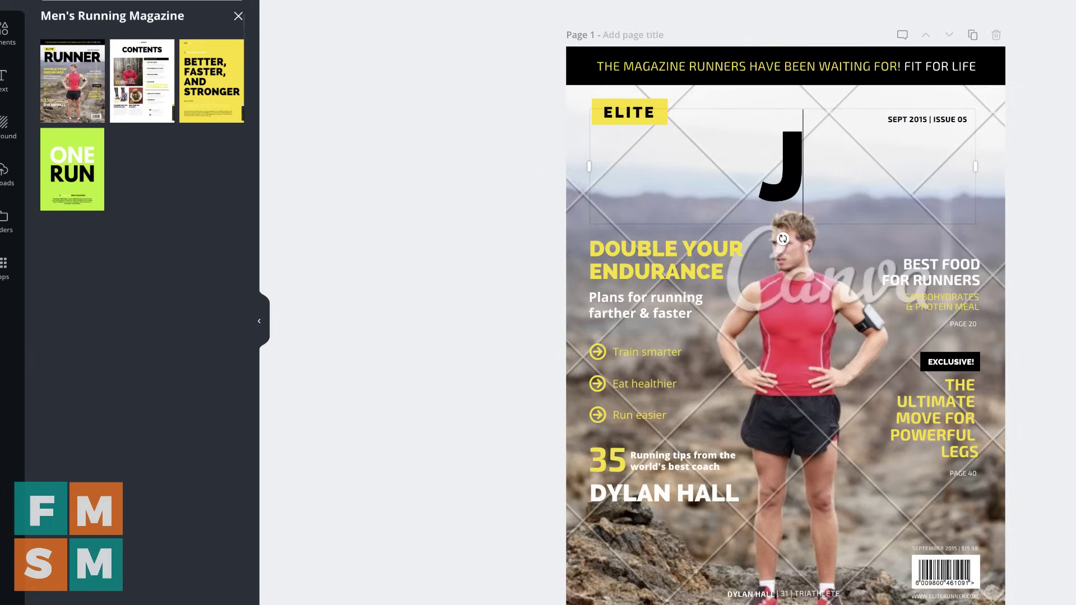
text(OGGER)
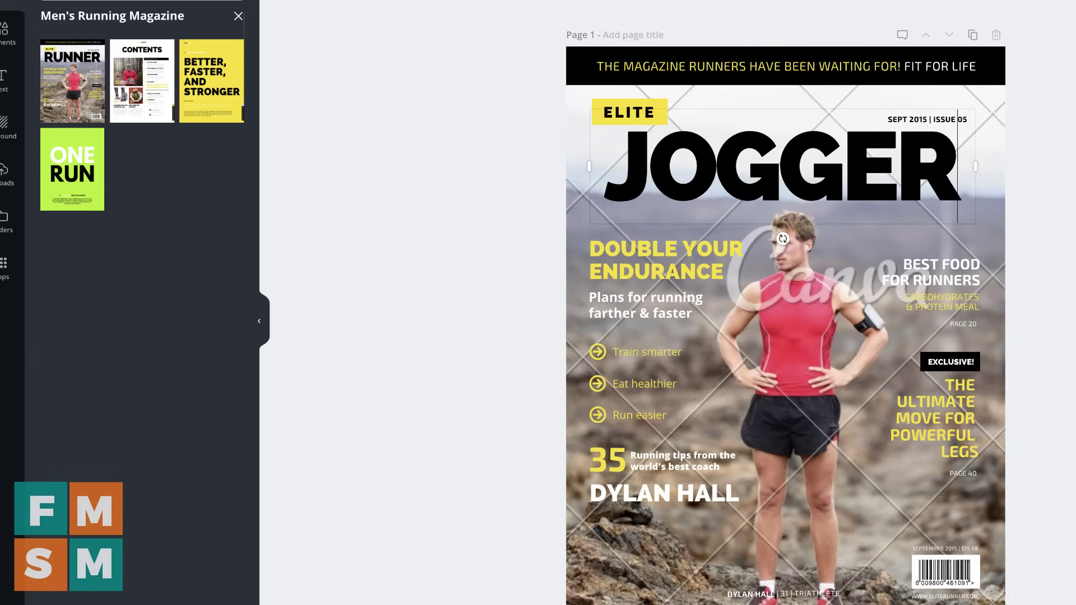
click(1036, 180)
double_click(631, 112)
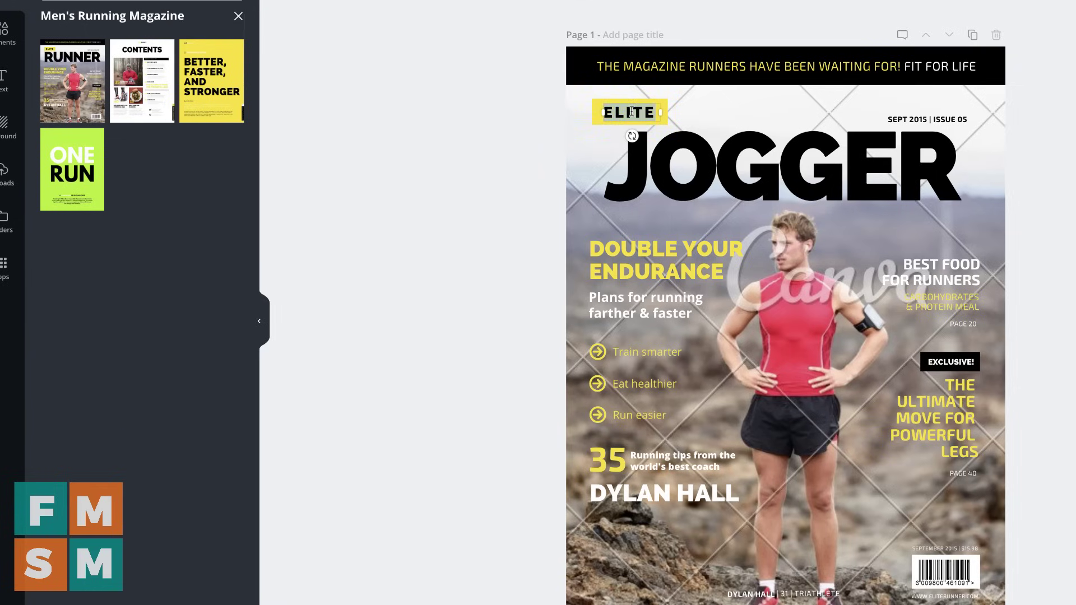
text(SLOW)
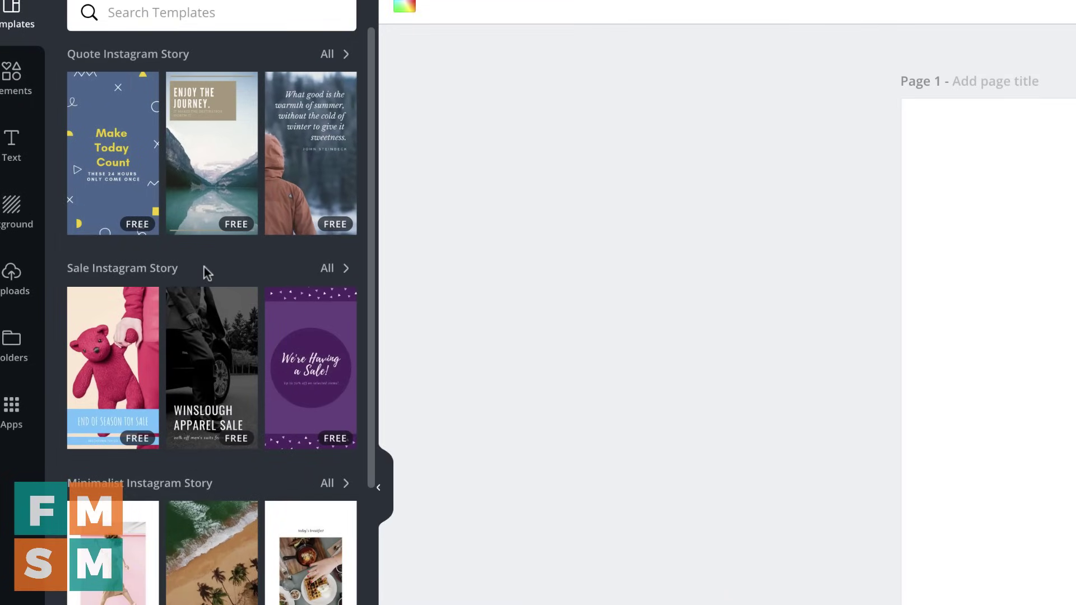
Show all Sale Instagram Story templates and locate the Kid's Collection Sale design.
scroll(204, 266, down, 3)
scroll(204, 269, down, 2)
scroll(207, 271, down, 2)
scroll(194, 297, down, 2)
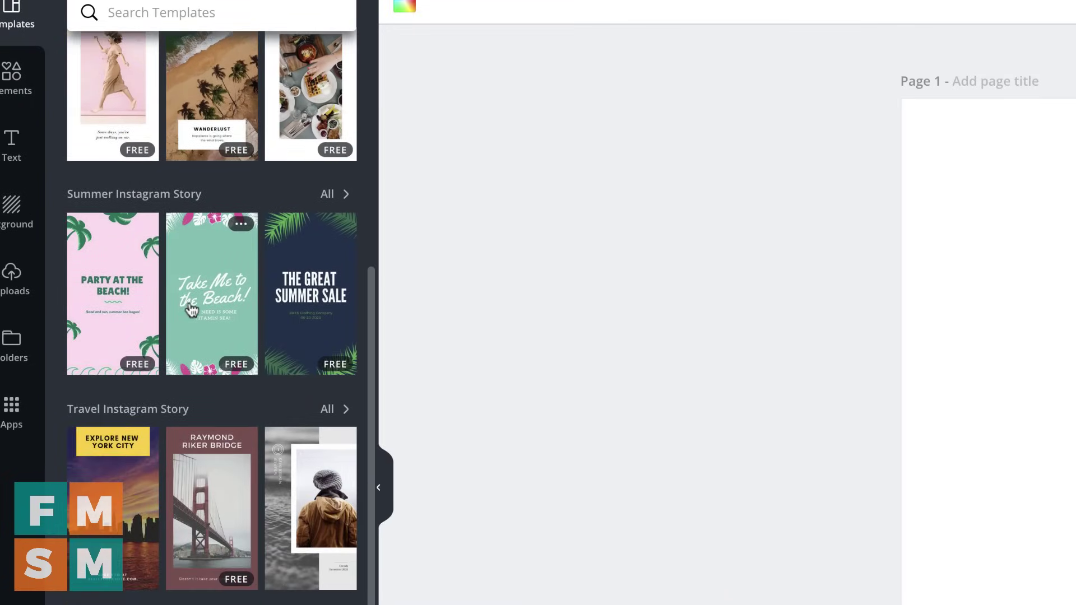
scroll(190, 310, down, 4)
scroll(190, 308, down, 2)
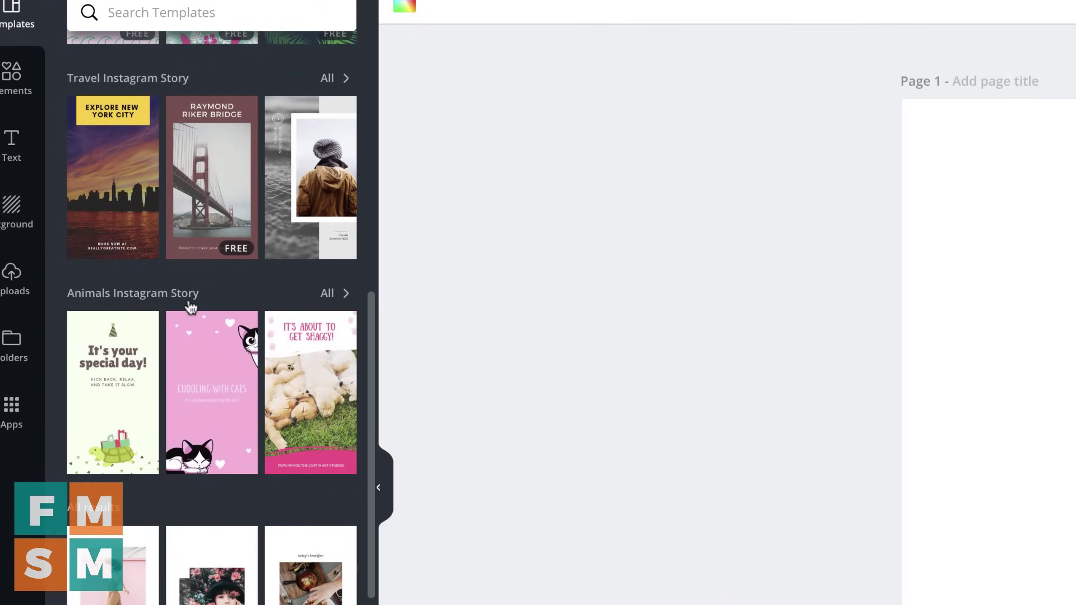
scroll(190, 307, up, 15)
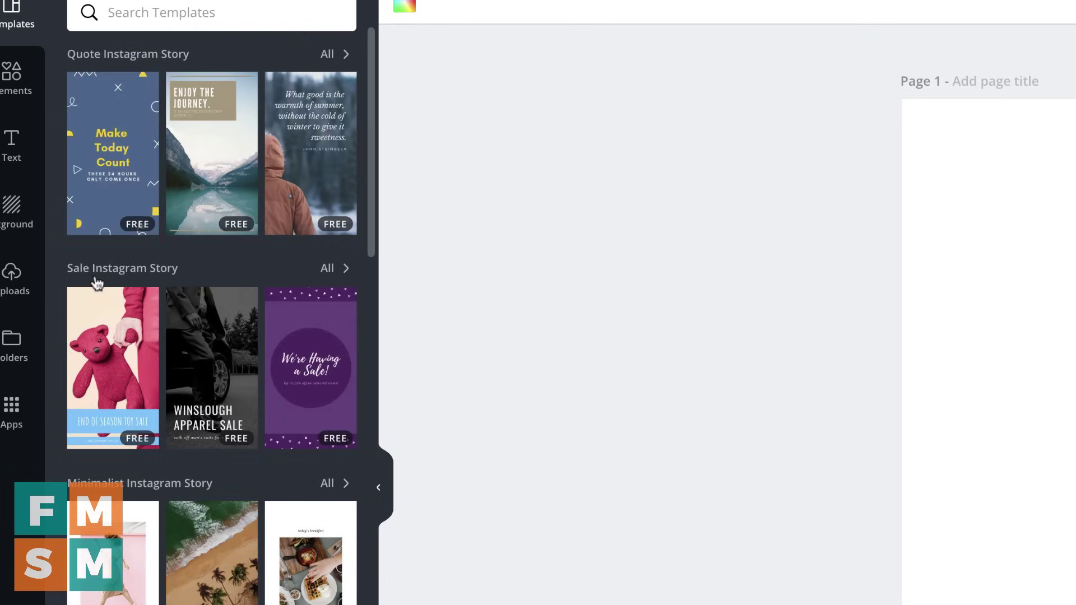
click(338, 268)
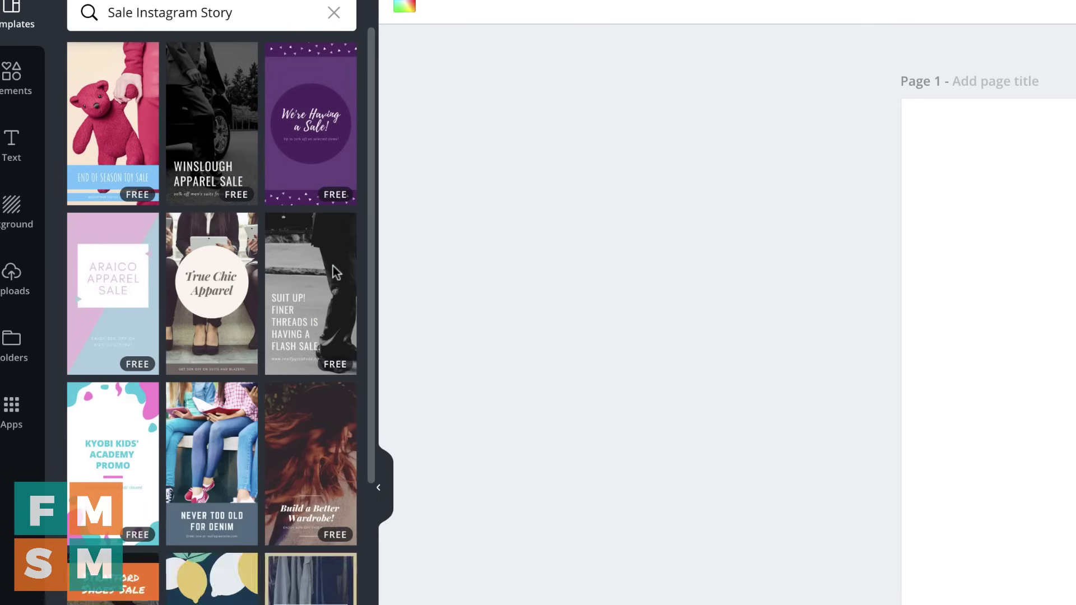
scroll(272, 311, down, 5)
Apply Kid's Collection Sale, swap the kids photo for the enlarged mug upload.
click(112, 516)
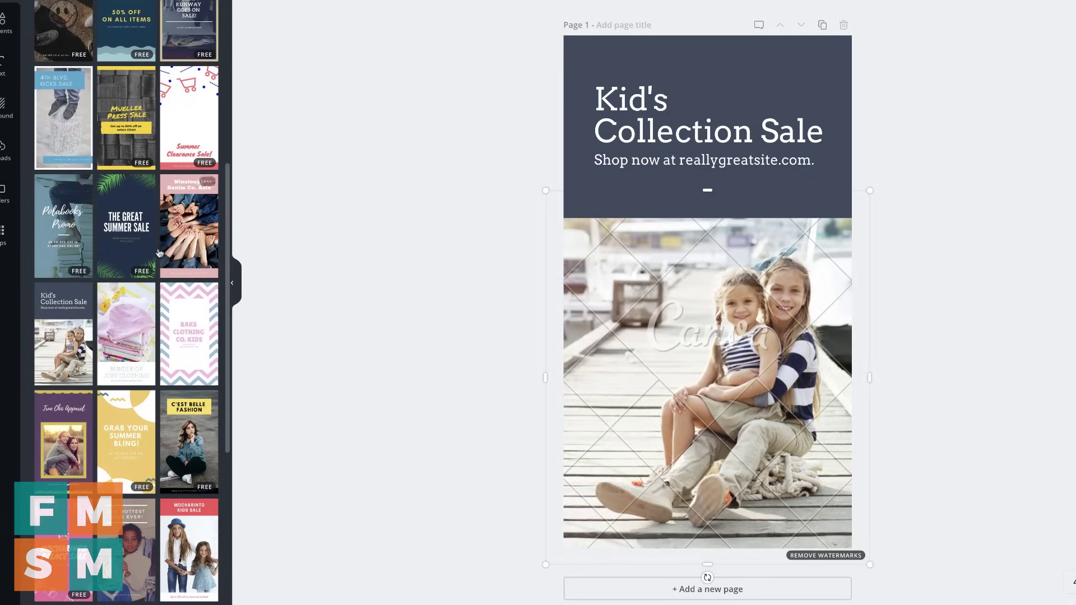
click(4, 150)
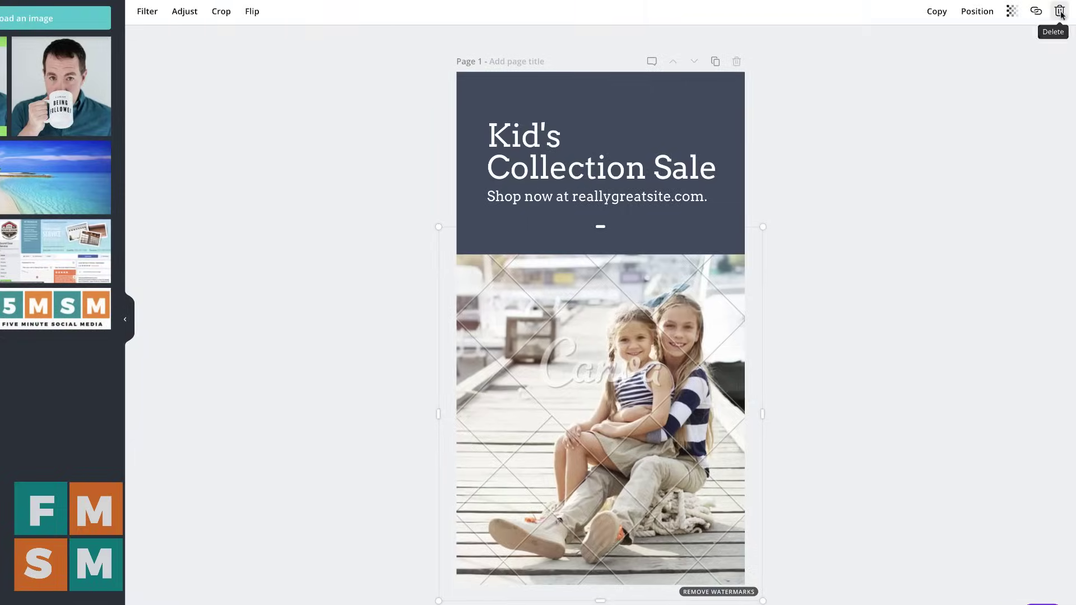
click(1059, 11)
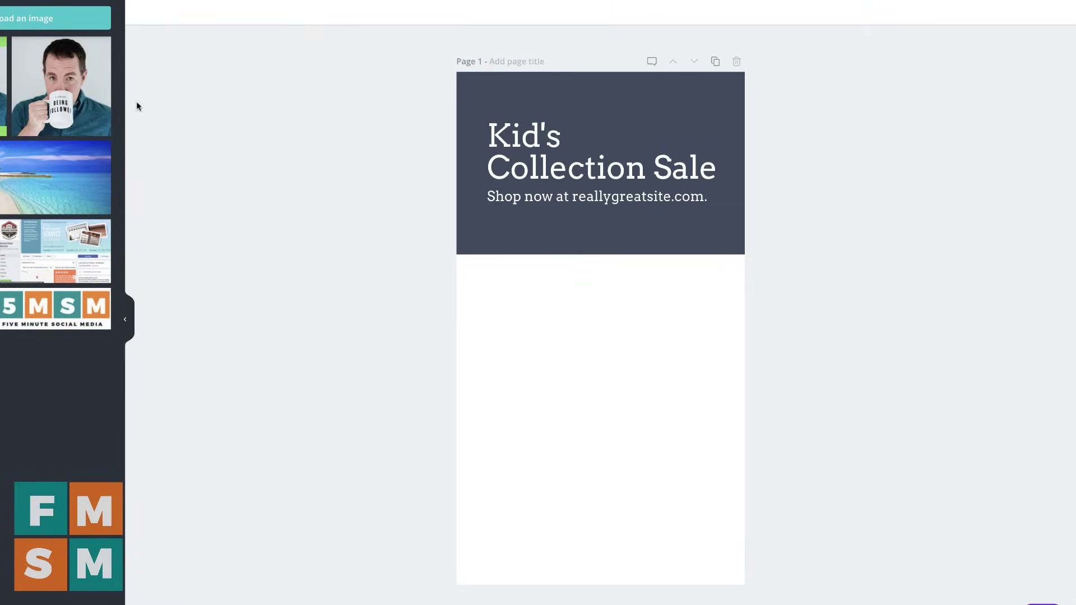
click(76, 82)
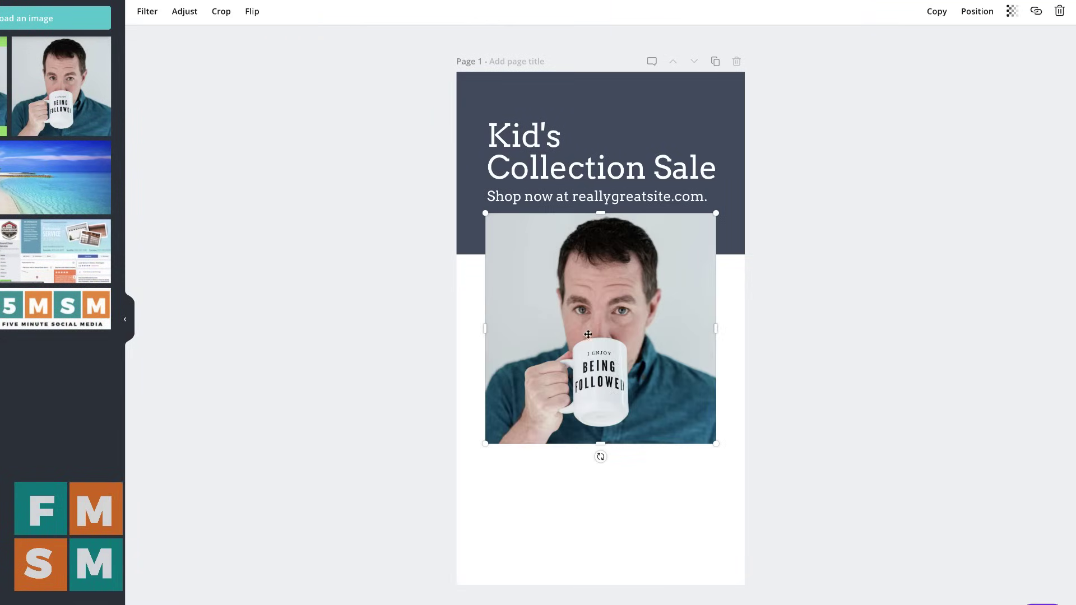
drag(583, 344, 555, 382)
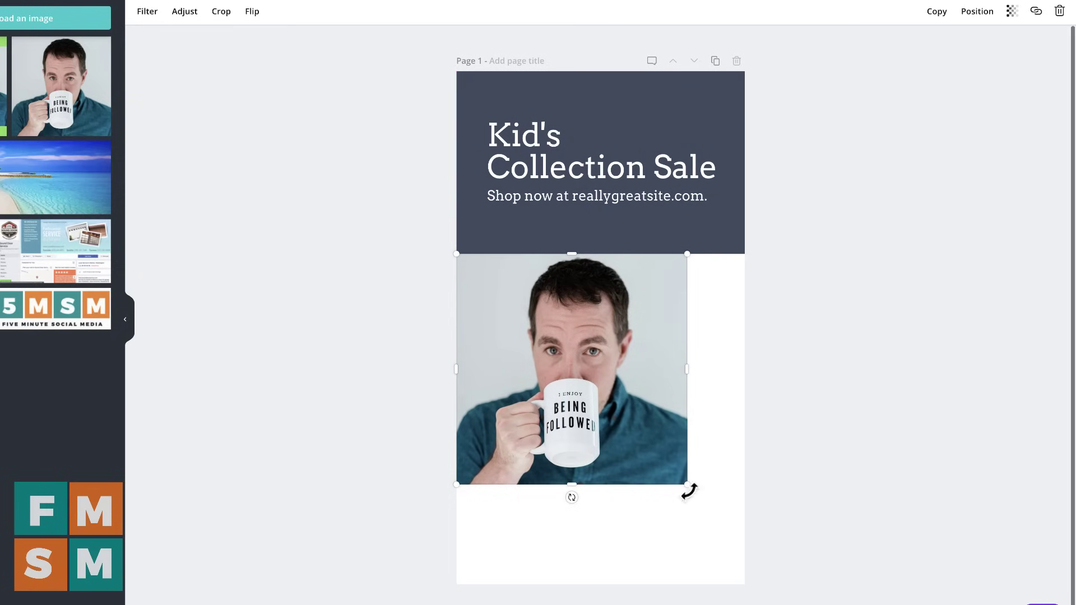
drag(690, 486, 792, 583)
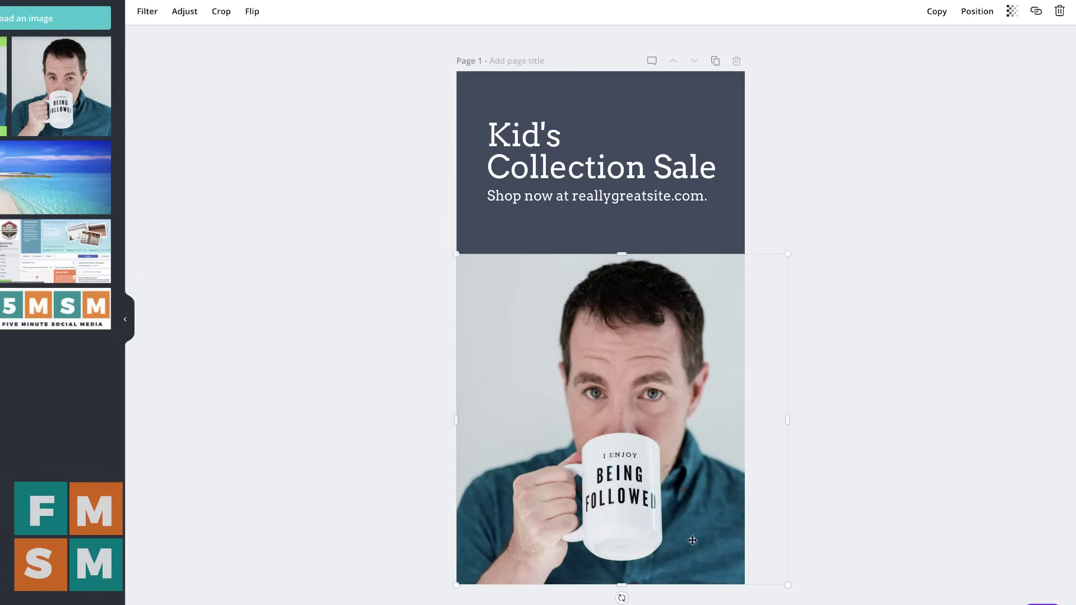
drag(675, 538, 659, 538)
click(760, 302)
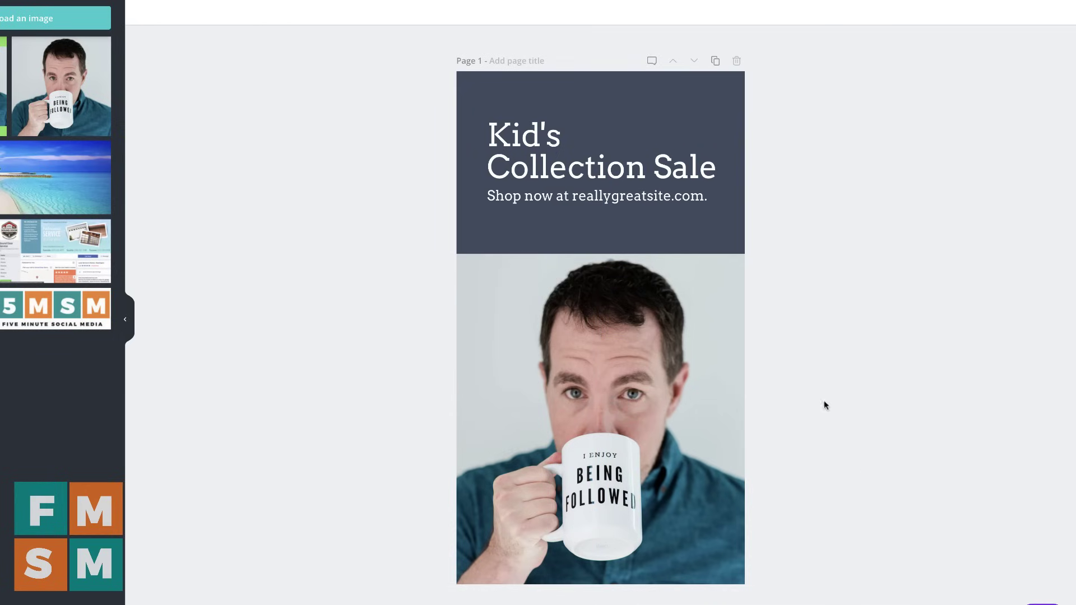
Change the headline to "Jerry's Mug Sale!".
double_click(536, 139)
triple_click(536, 139)
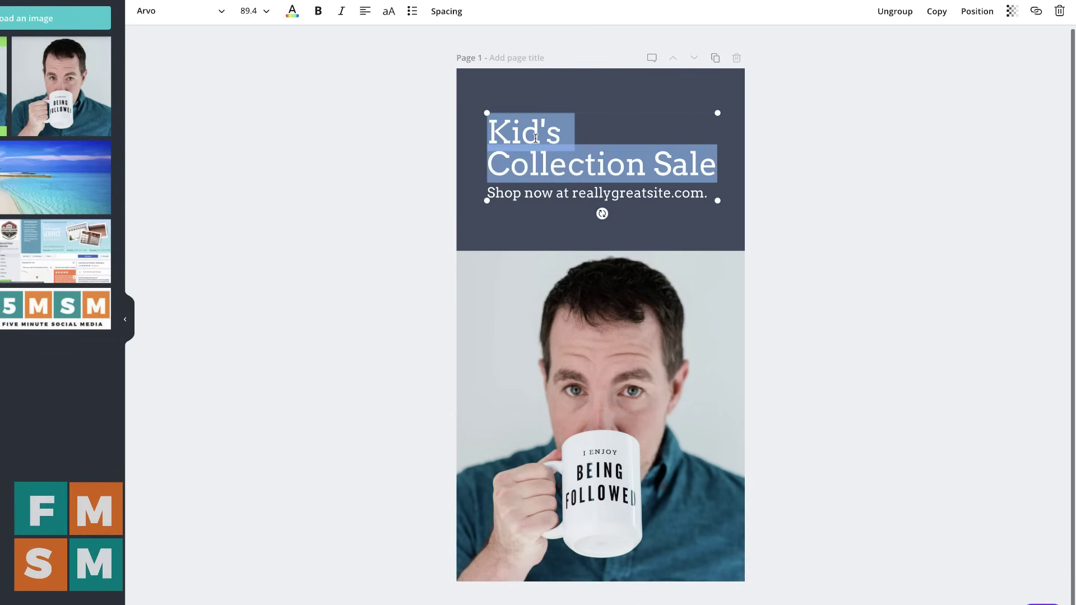
text(Jerry's Col)
key(BackSpace)
key(BackSpace)
key(BackSpace)
text(Mug s)
key(BackSpace)
text(Sale!)
key(Escape)
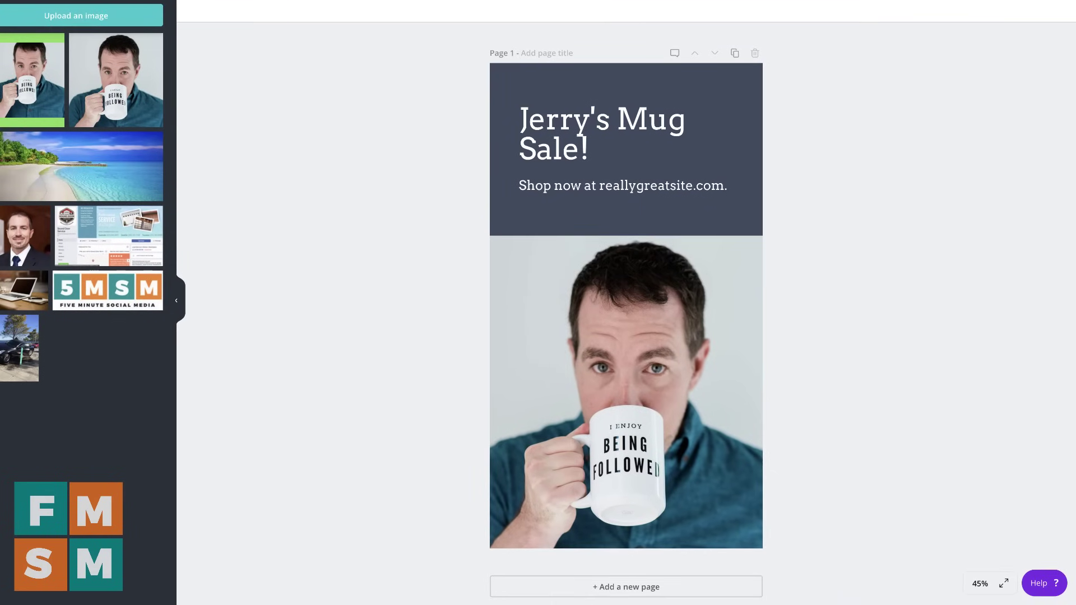
Select everything on the story page and delete it.
scroll(68, 173, down, 2)
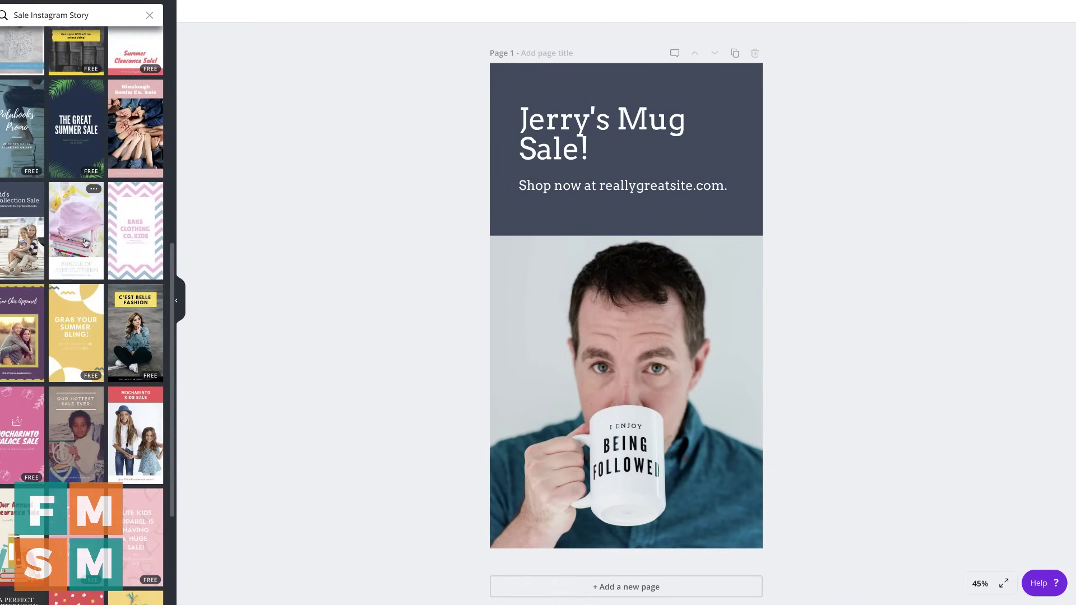
scroll(85, 242, down, 1)
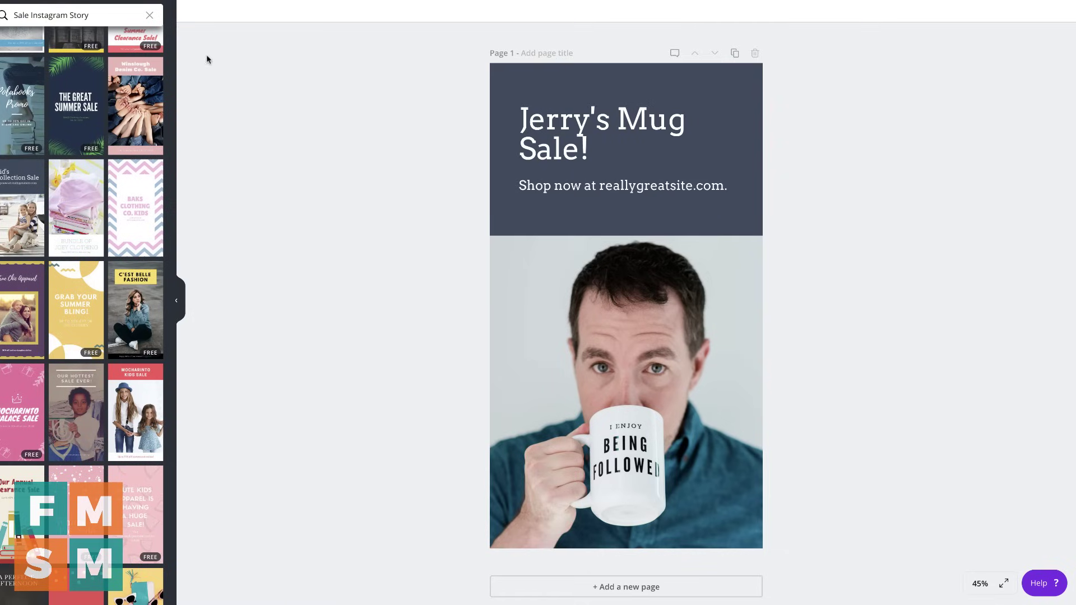
key(ctrl+a)
key(Delete)
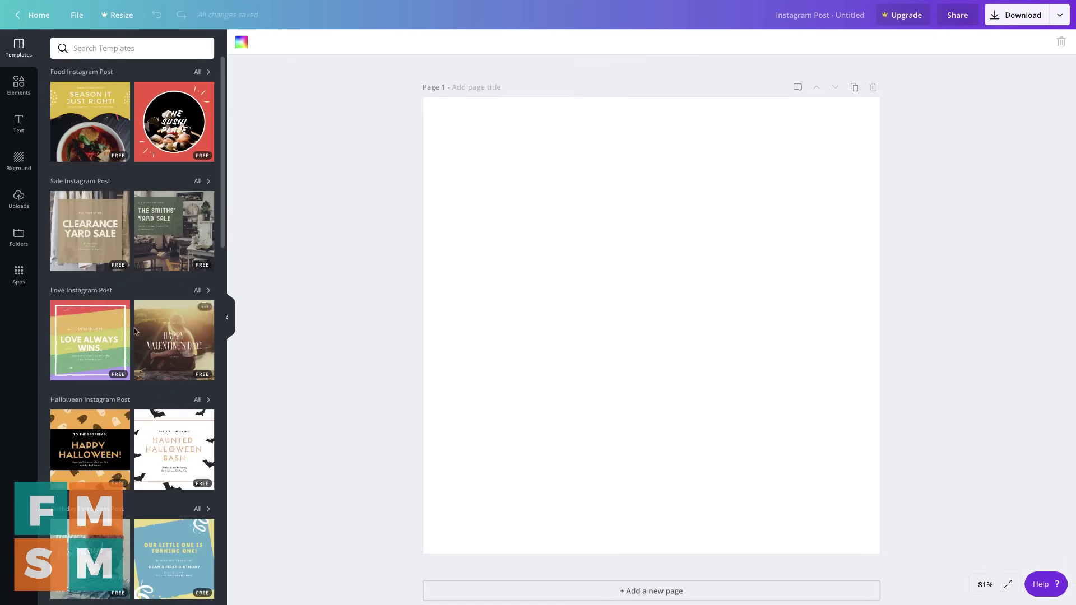
Browse all Free Photos in Elements, then show the full Grids collection.
scroll(112, 168, down, 4)
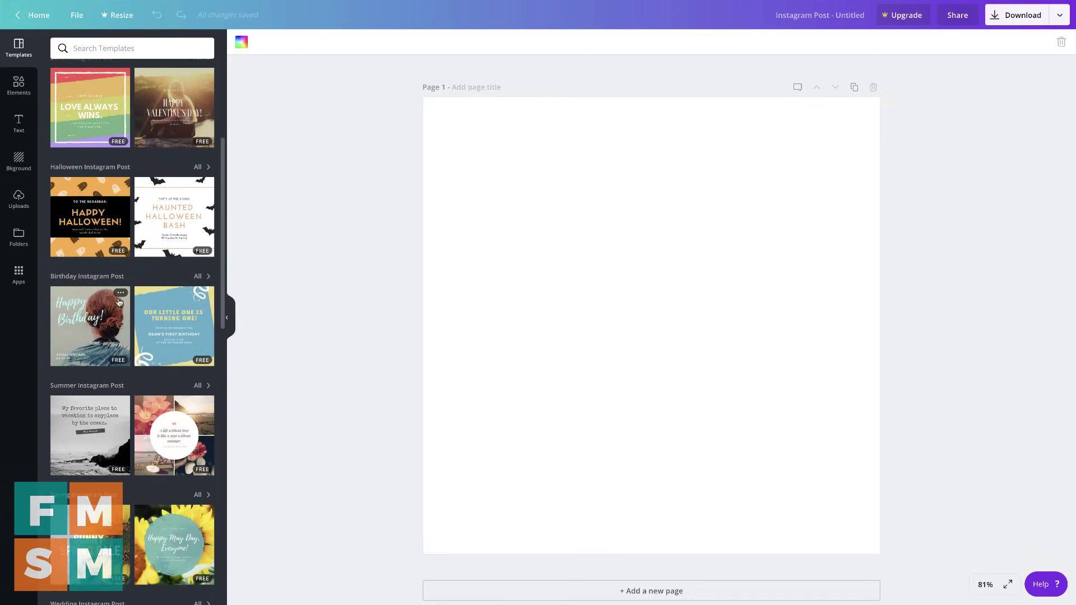
scroll(118, 180, up, 4)
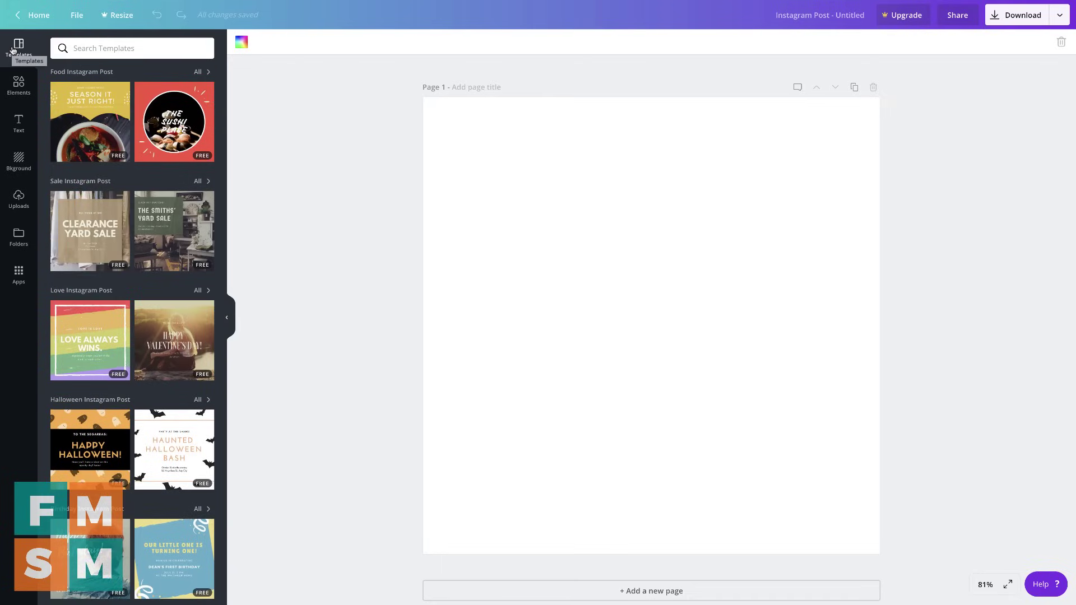
click(16, 90)
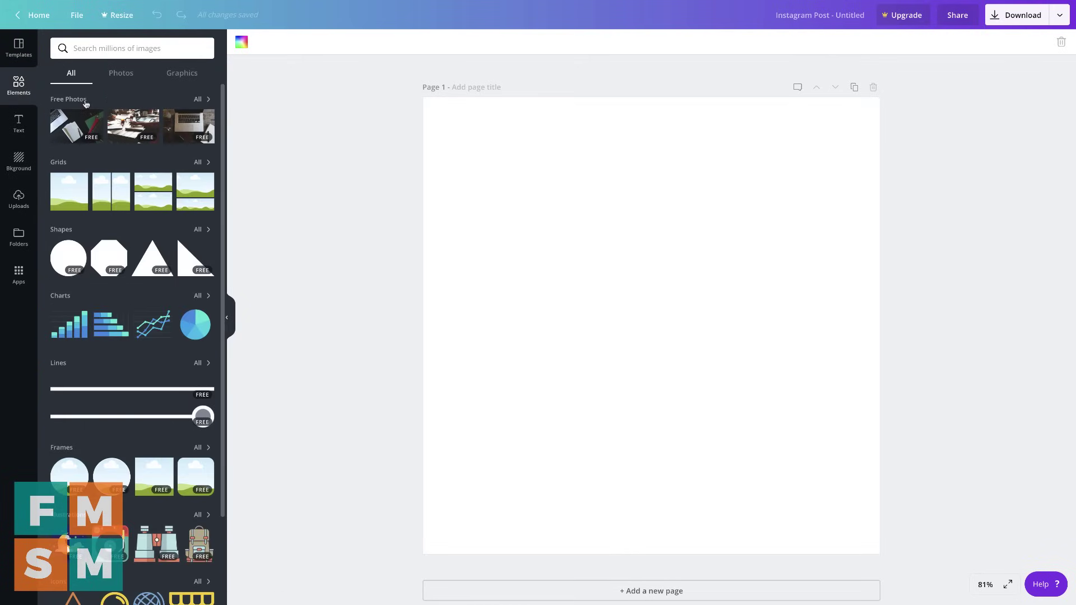
click(200, 100)
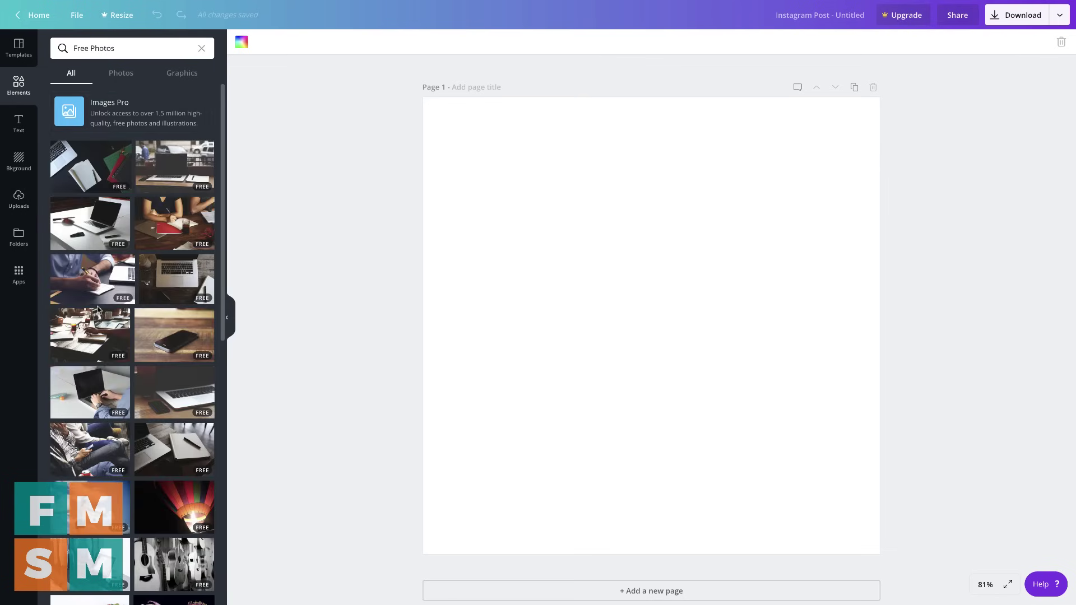
scroll(120, 224, down, 5)
scroll(119, 225, up, 6)
key(Escape)
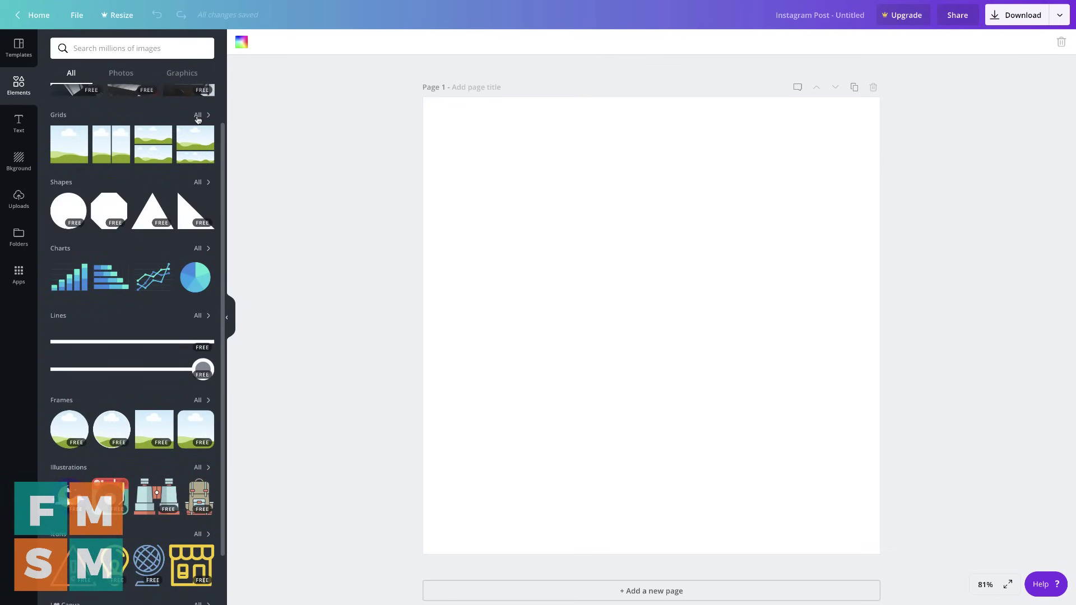
click(198, 116)
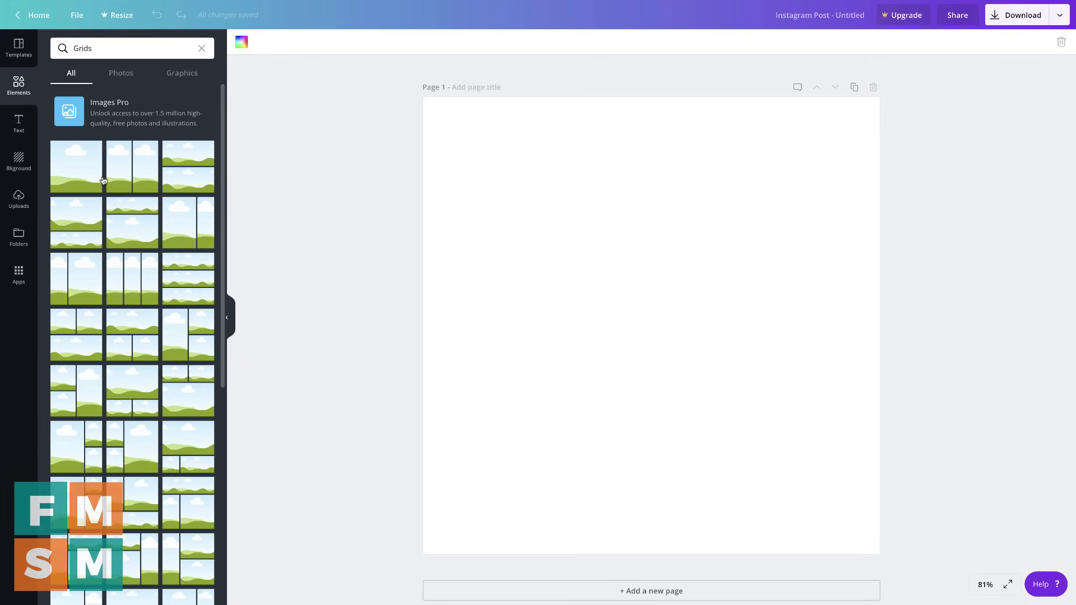
Add a two-column grid with perforated-metal and plant-on-tiles photos, repositioning the metal one.
click(135, 166)
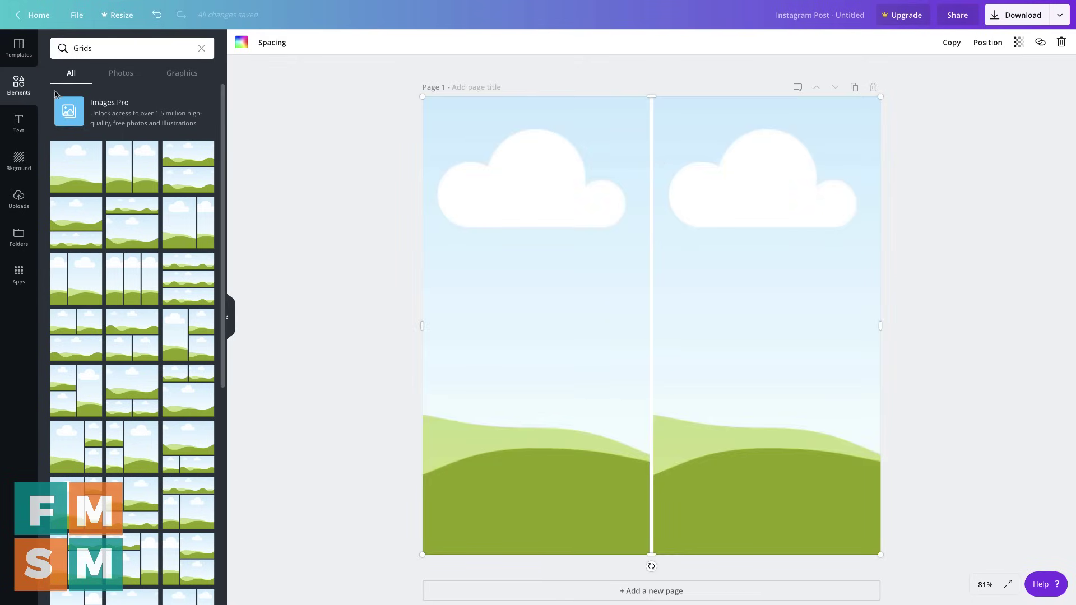
click(116, 78)
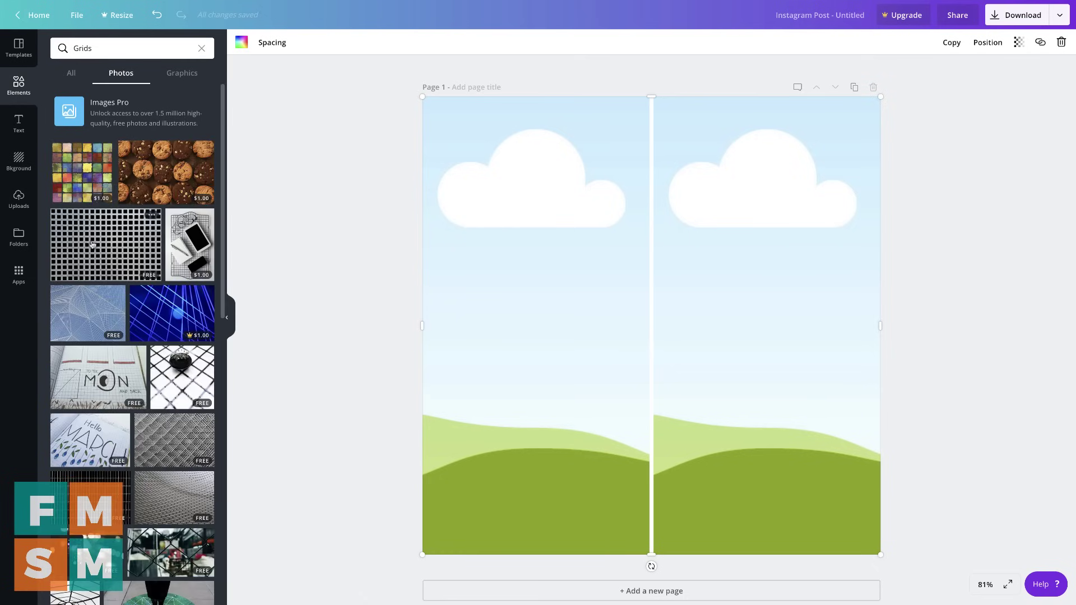
drag(94, 242, 557, 246)
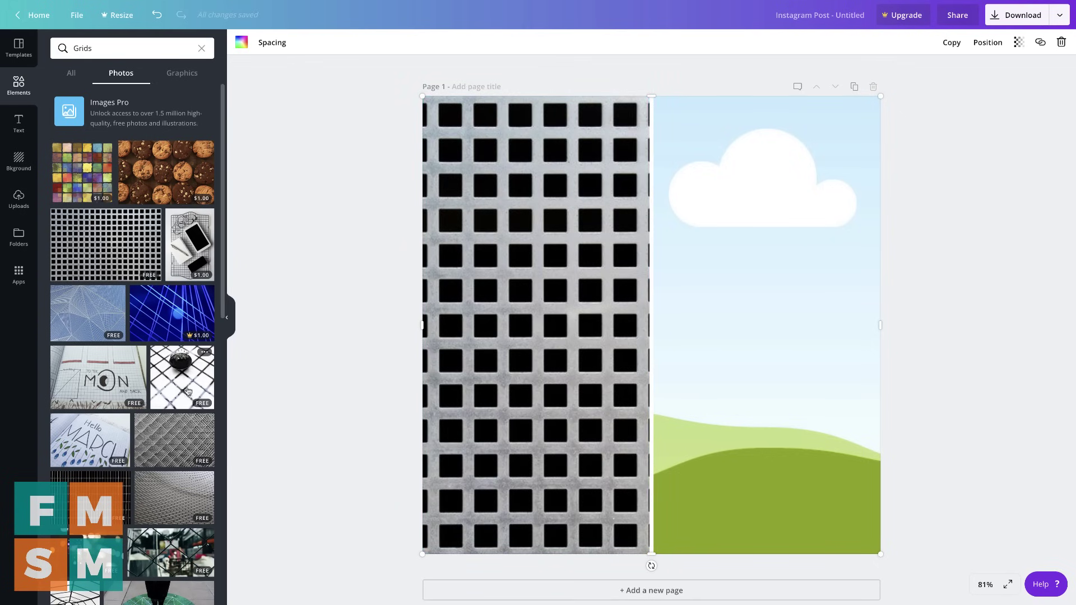
drag(192, 383, 764, 292)
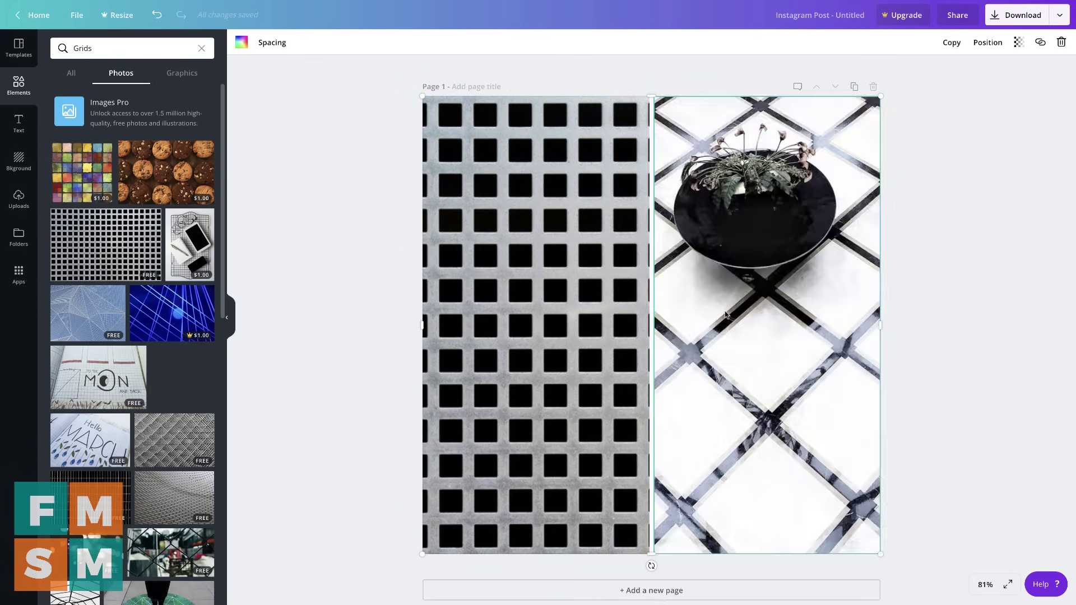
click(976, 242)
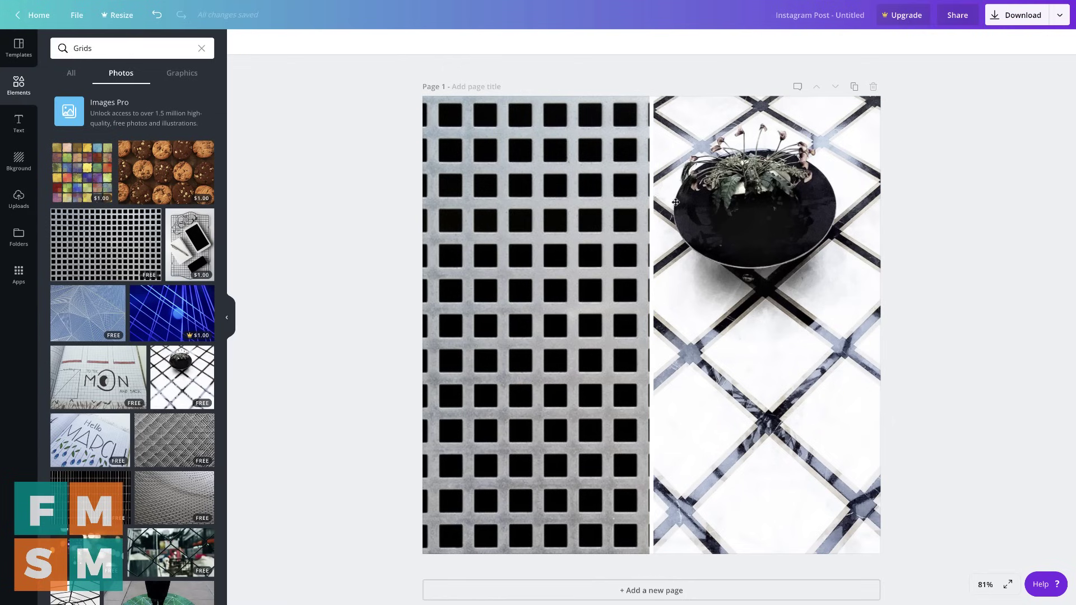
double_click(520, 189)
drag(525, 210, 558, 223)
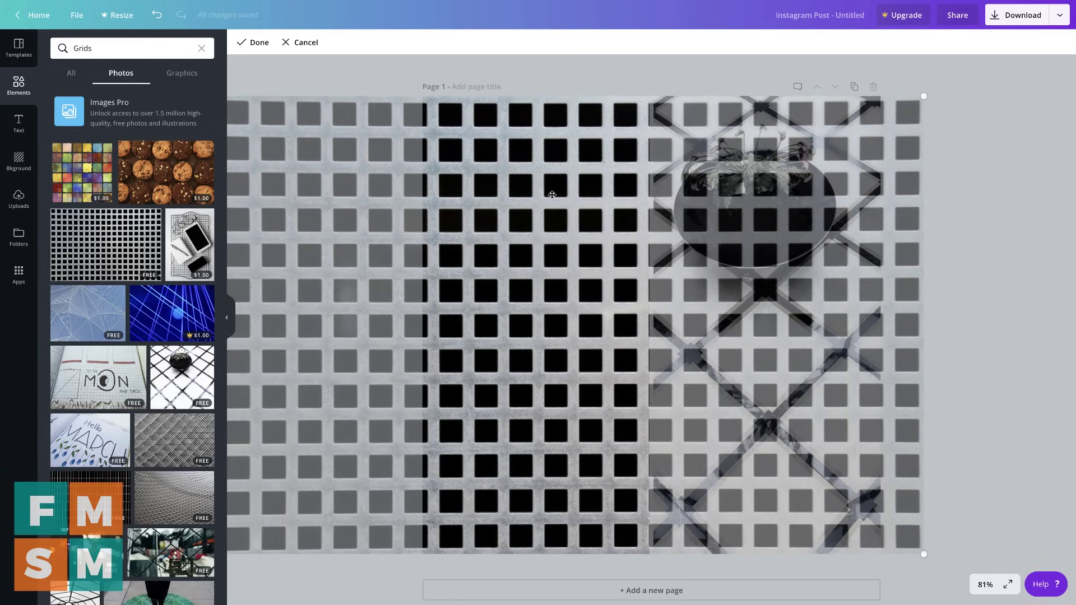
click(551, 82)
click(336, 126)
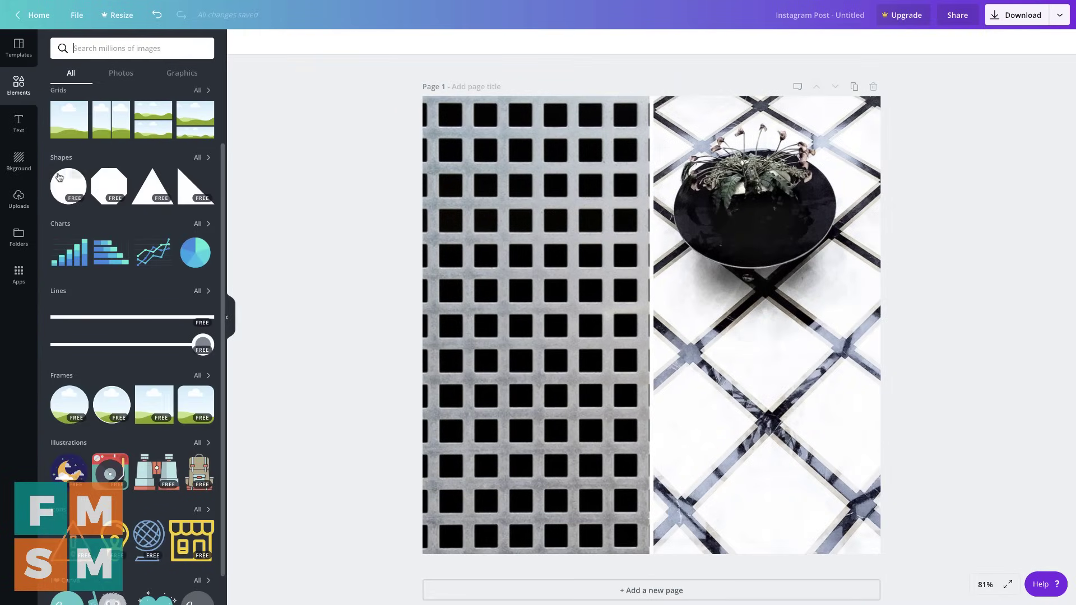
Add a bar chart, renaming Item 1 to Reach and Item 2 to Impressions with value 40.
click(201, 163)
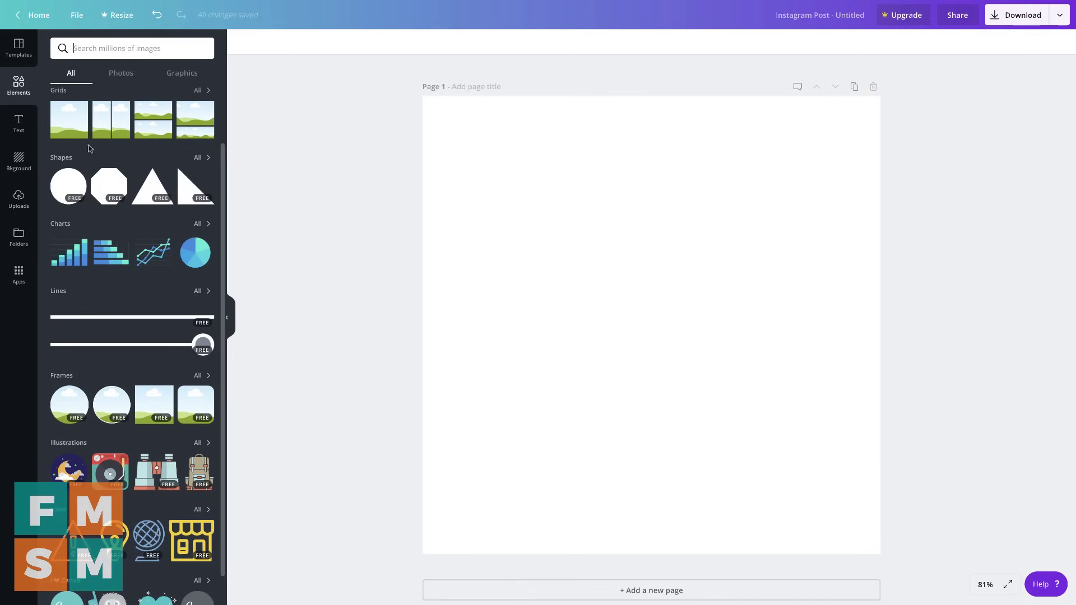
scroll(110, 197, down, 1)
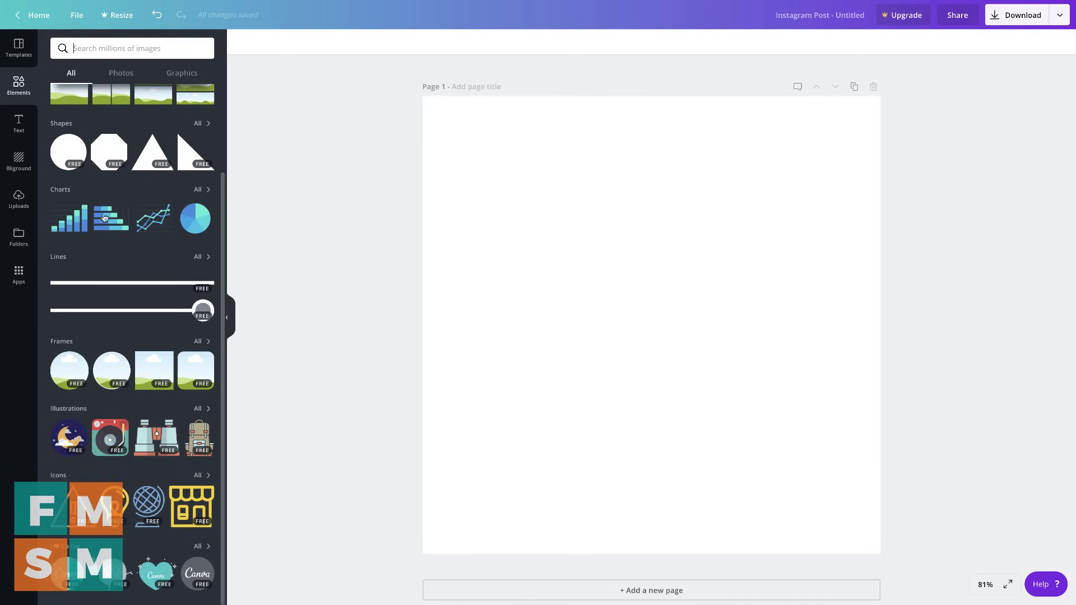
click(74, 220)
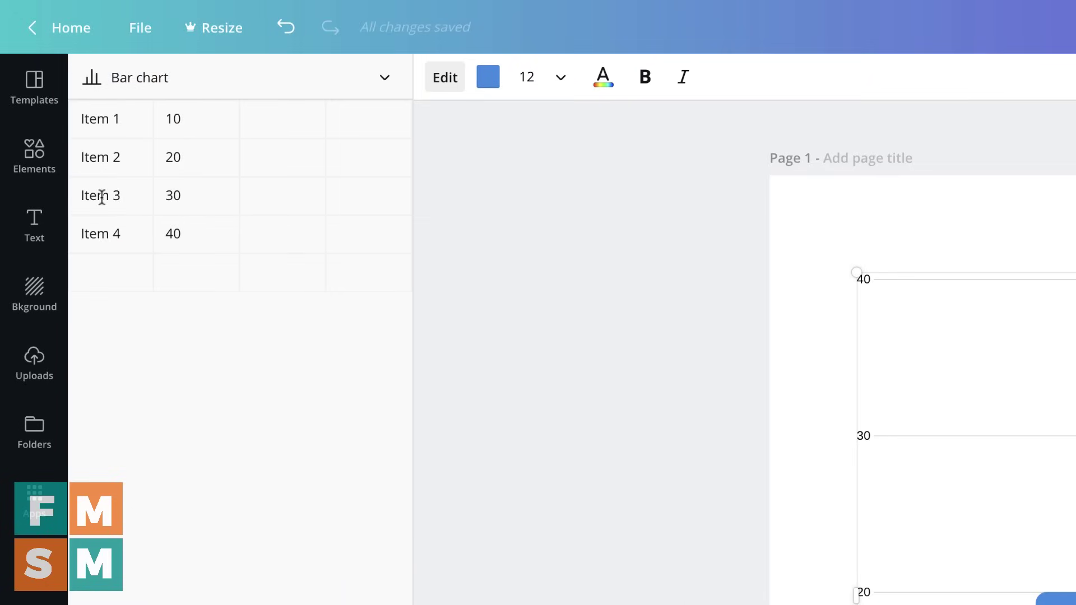
click(107, 115)
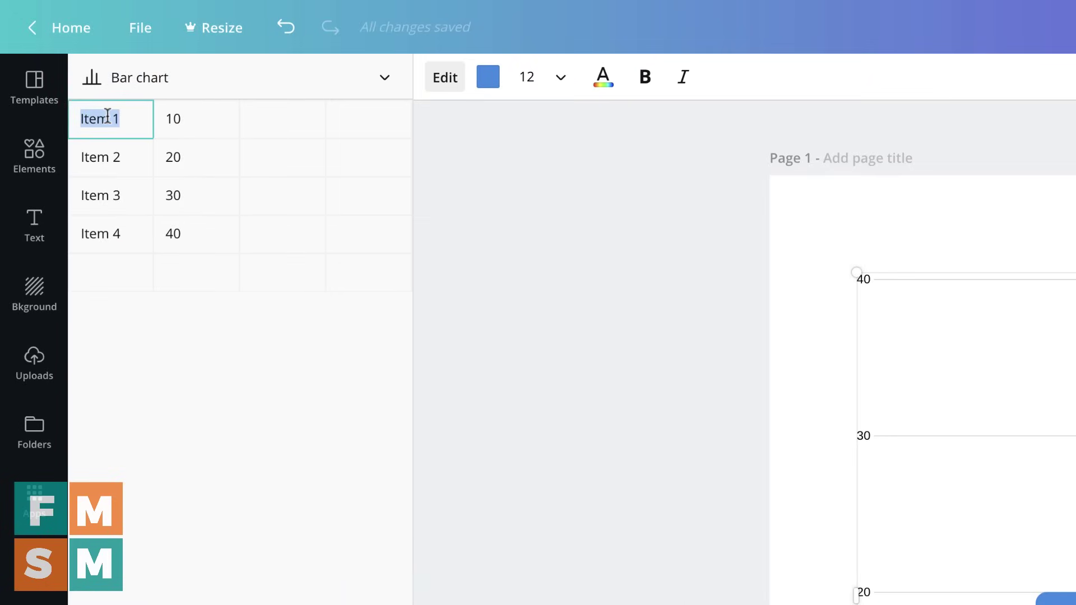
text(Reach)
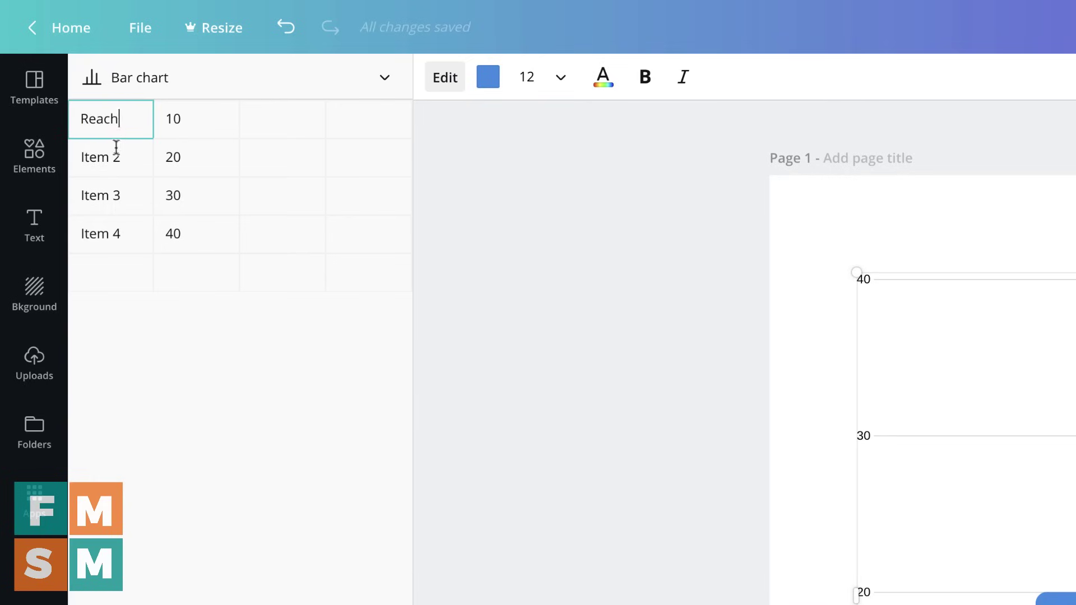
click(163, 112)
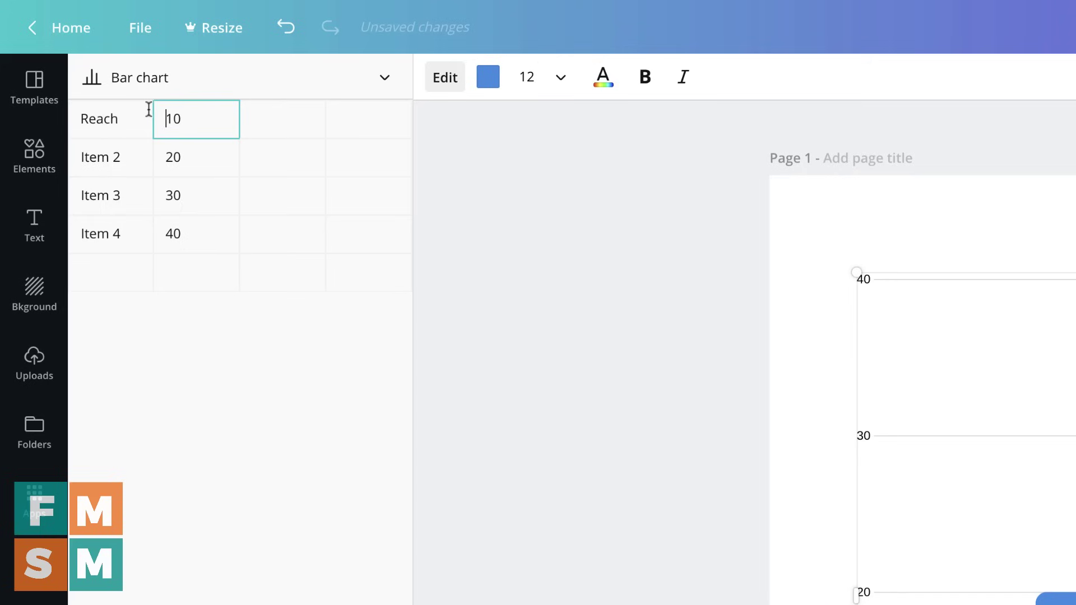
click(102, 152)
text(Impressions)
key(Tab)
text(40)
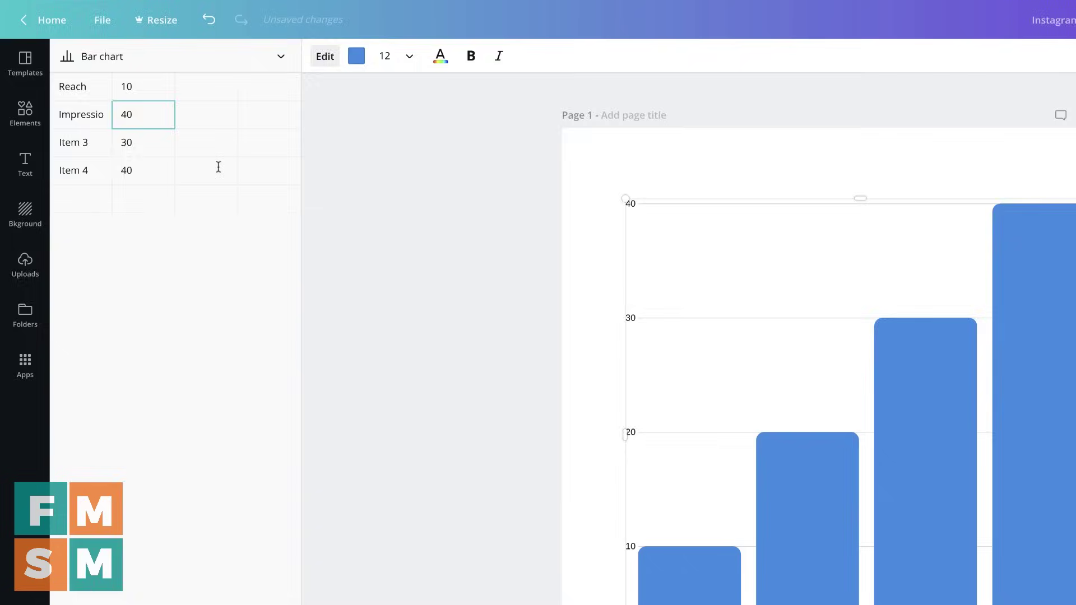
click(276, 161)
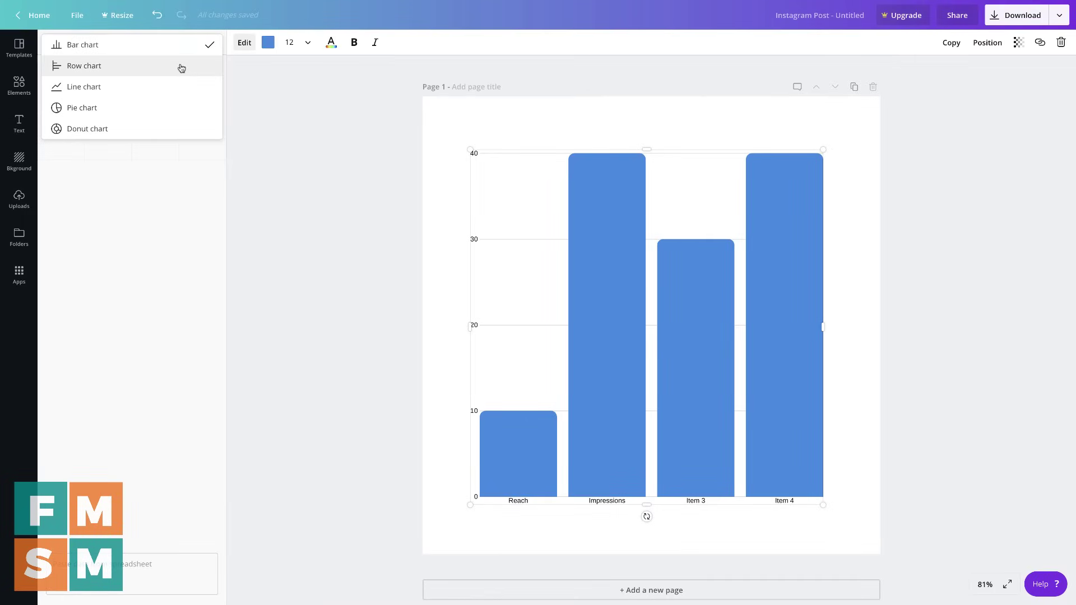
Convert the chart into a pie chart and deselect it.
click(181, 68)
click(208, 45)
click(175, 88)
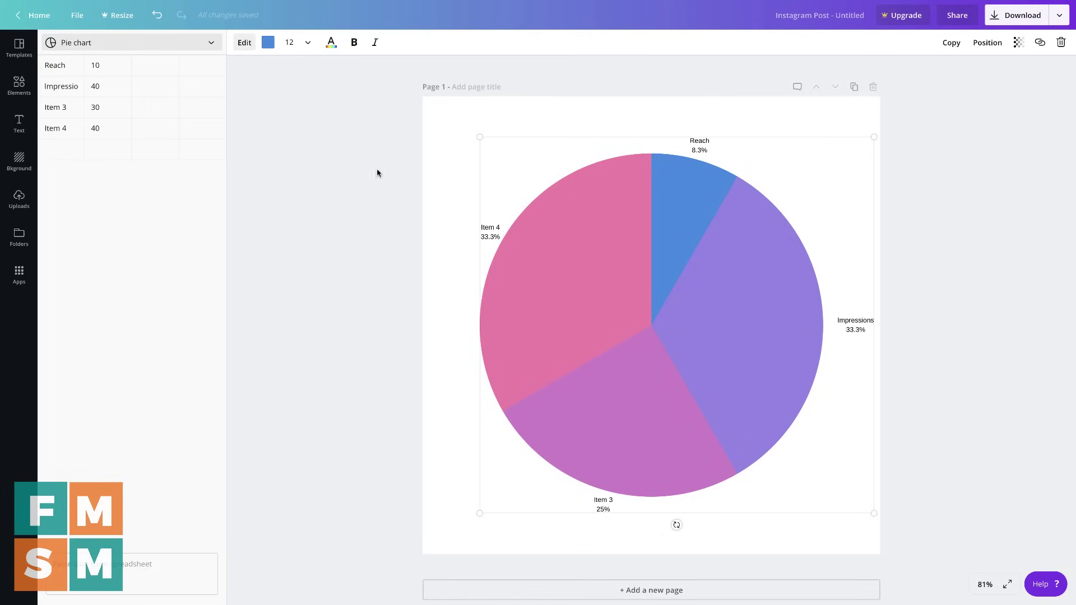
click(270, 44)
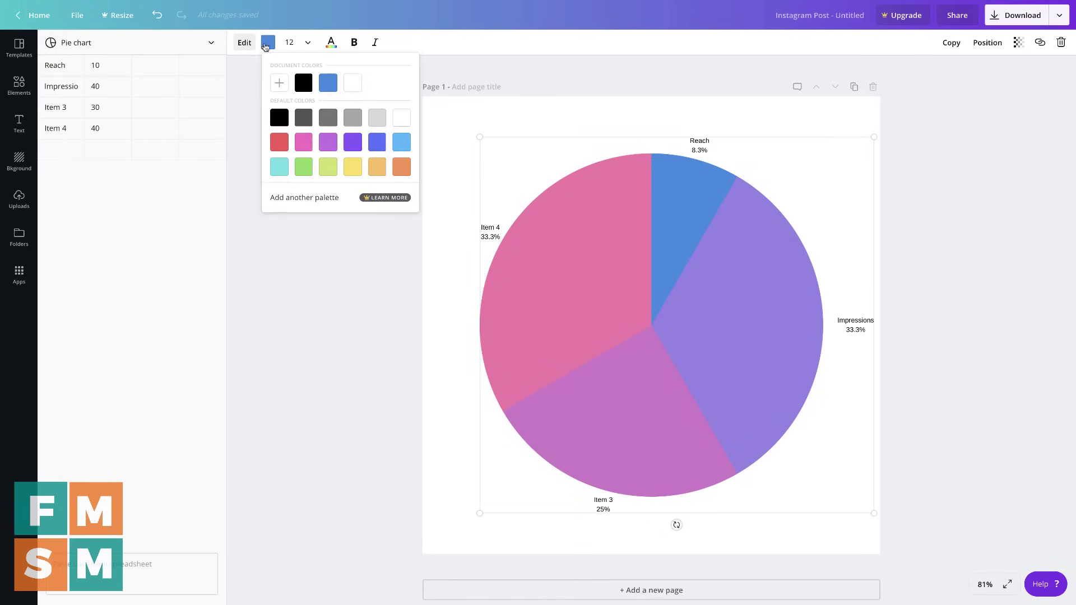
click(391, 240)
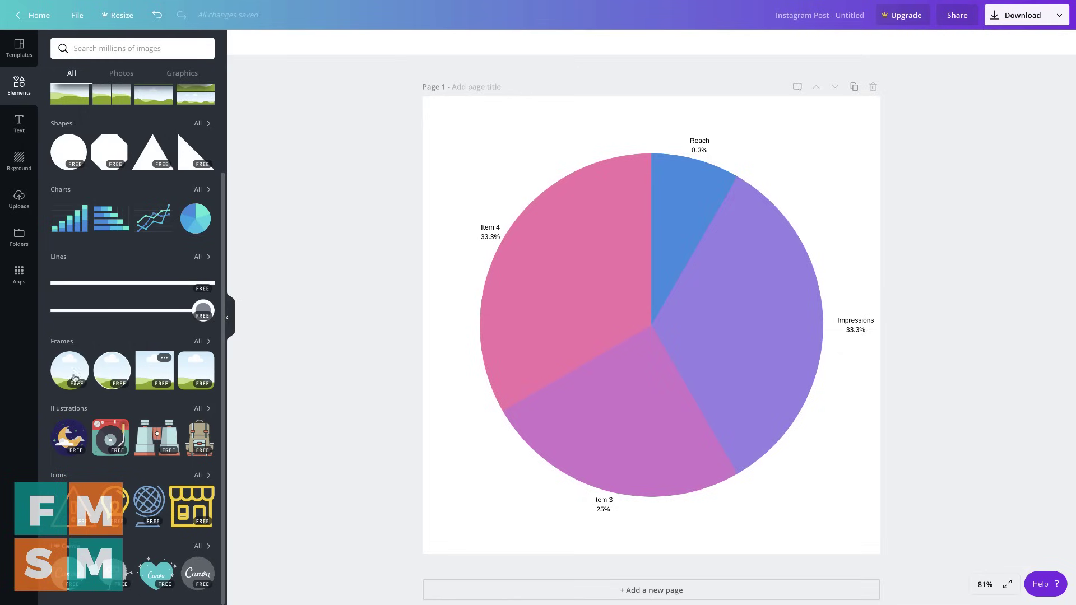
Add a rounded image frame holding the mug photo.
mouse_move(69, 370)
drag(69, 379, 502, 312)
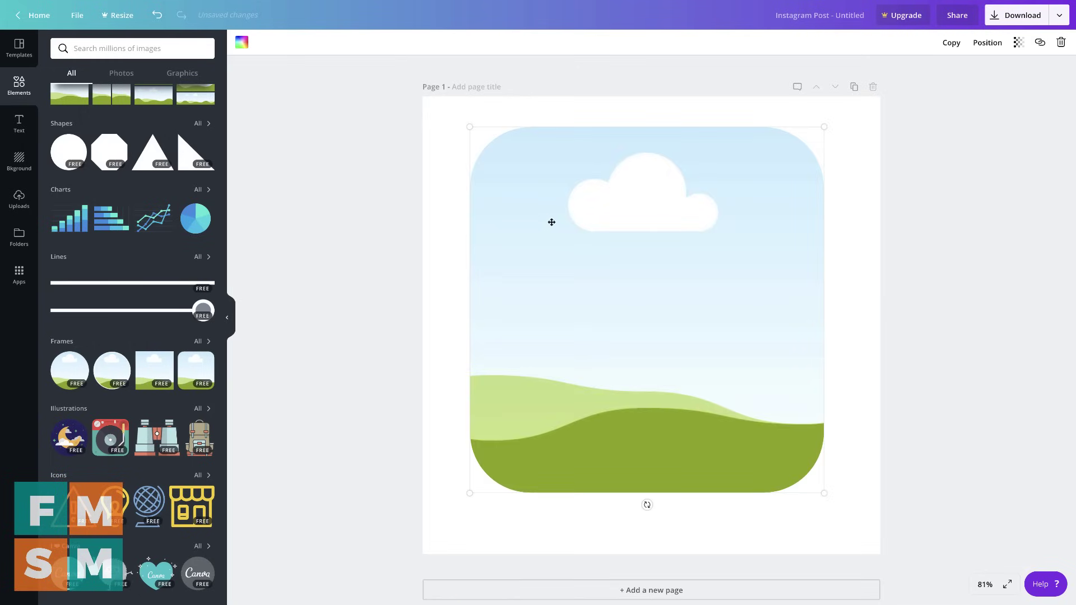
click(19, 199)
drag(86, 107, 546, 244)
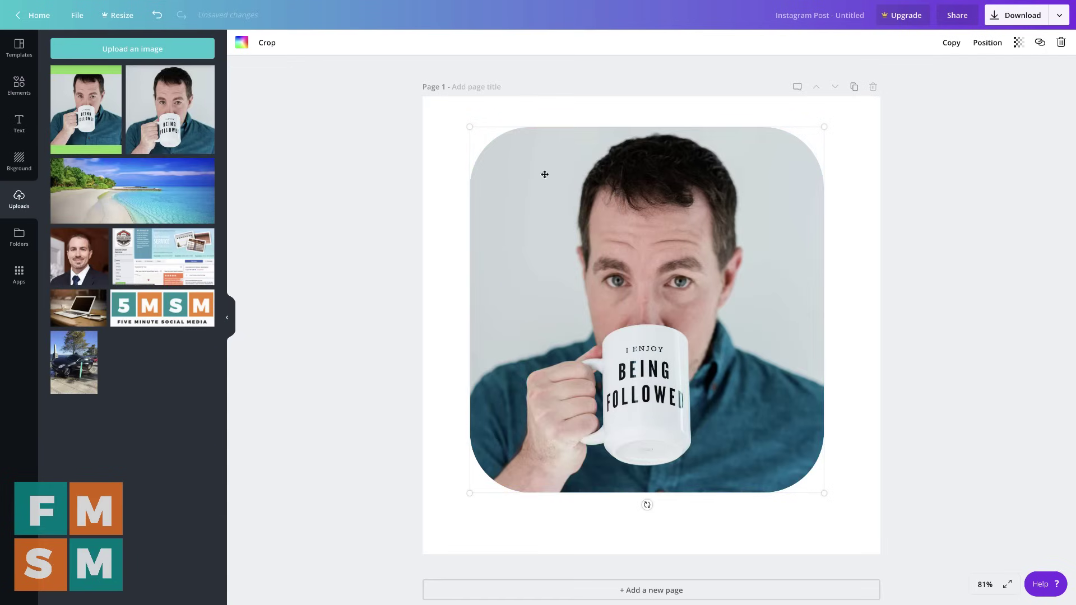
Browse illustrations and icons, add the contact-book icon and view its colour options.
click(19, 85)
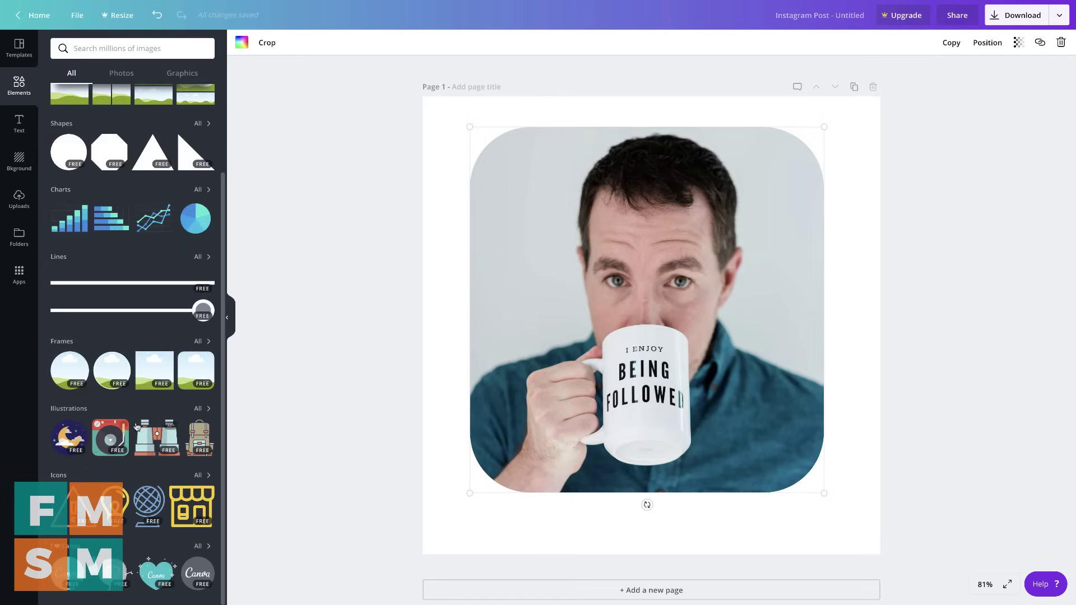
click(198, 409)
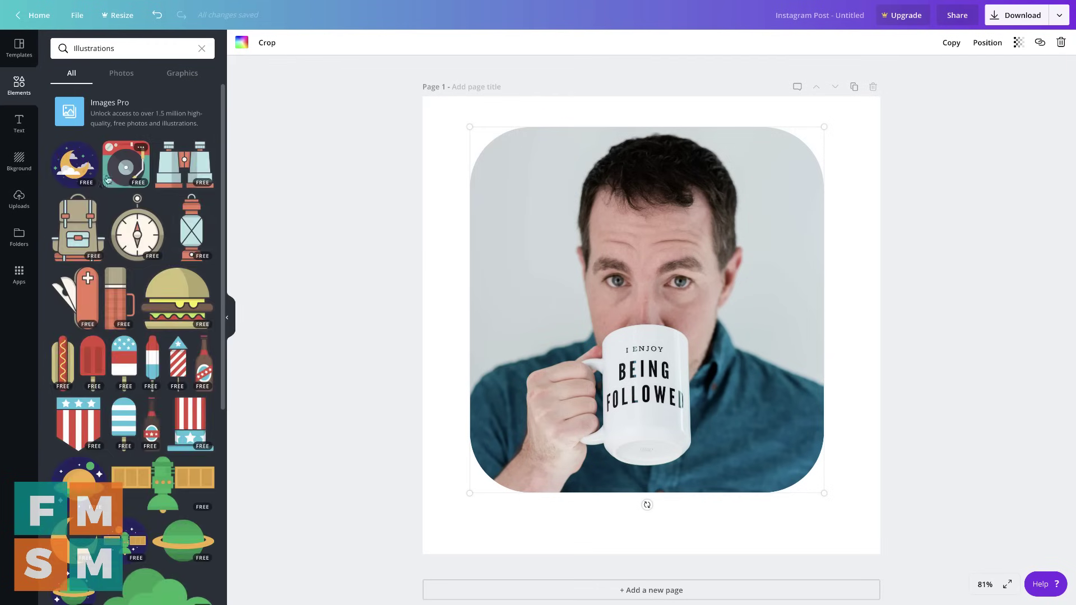
click(202, 49)
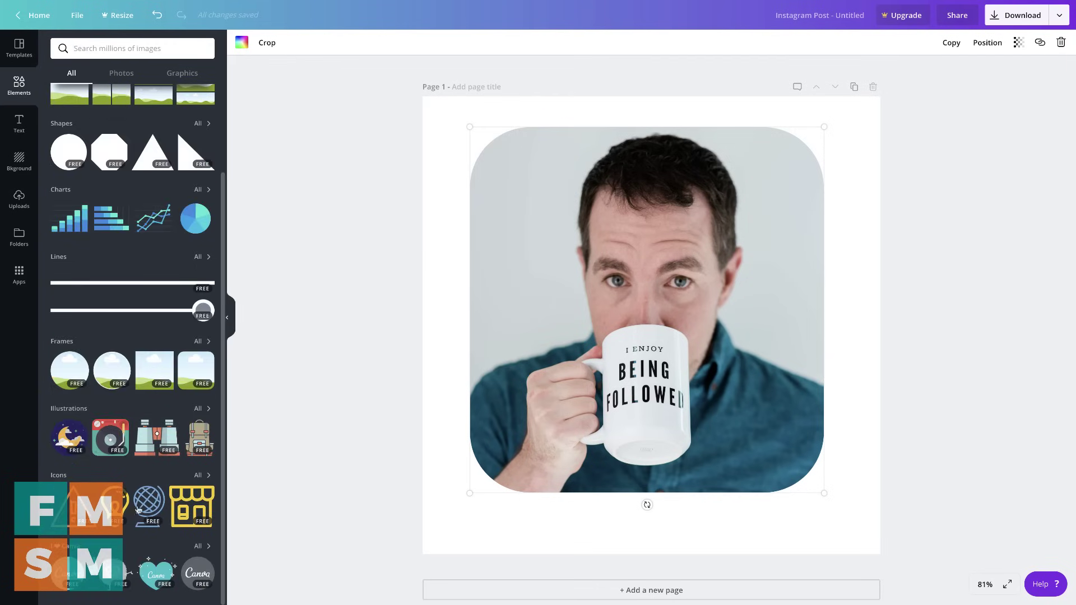
click(200, 476)
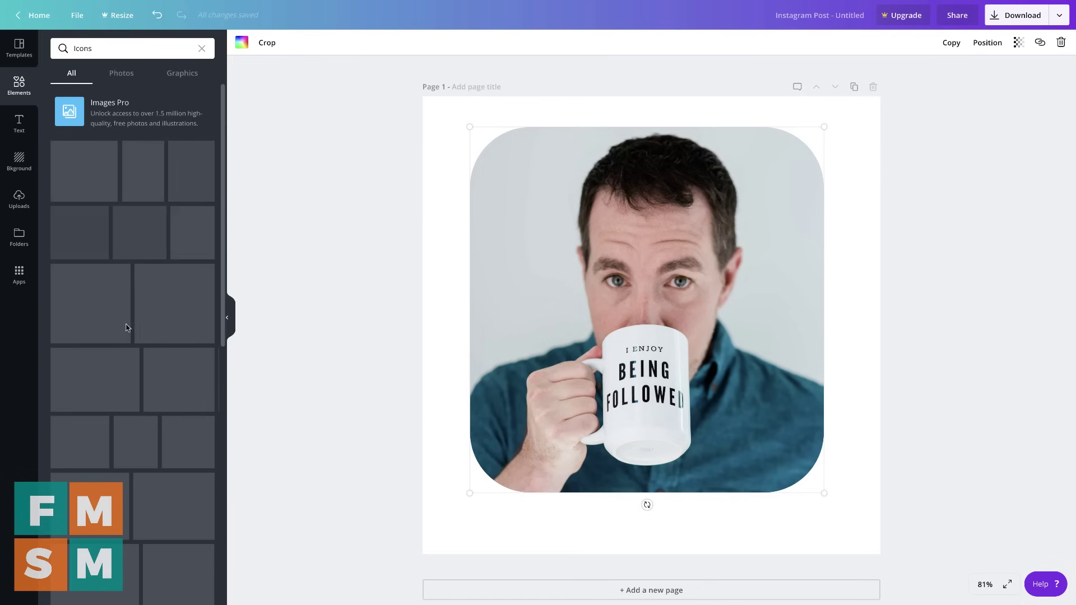
click(94, 309)
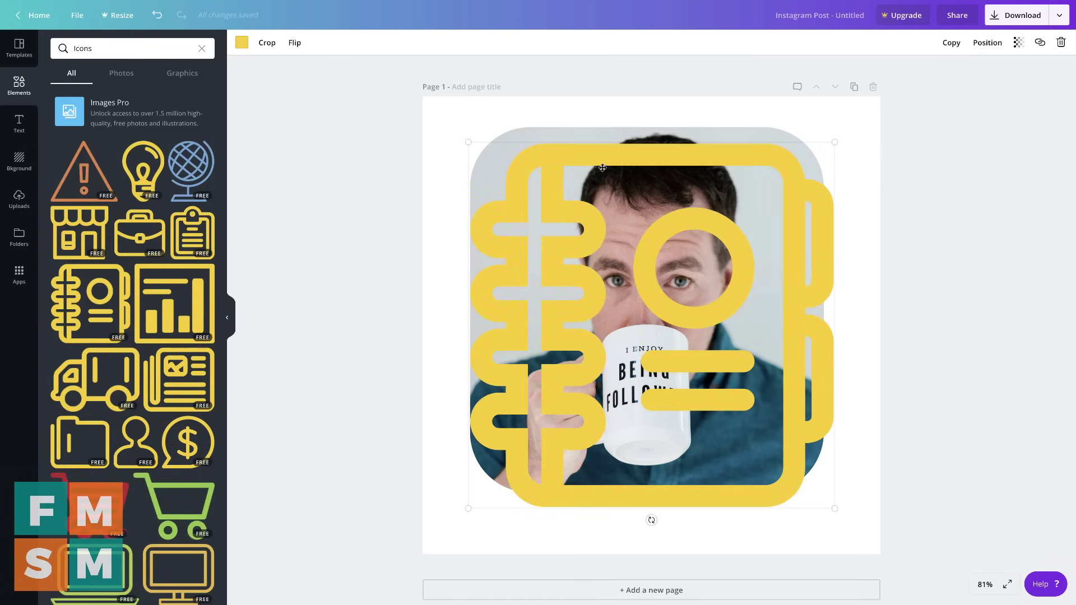
click(242, 43)
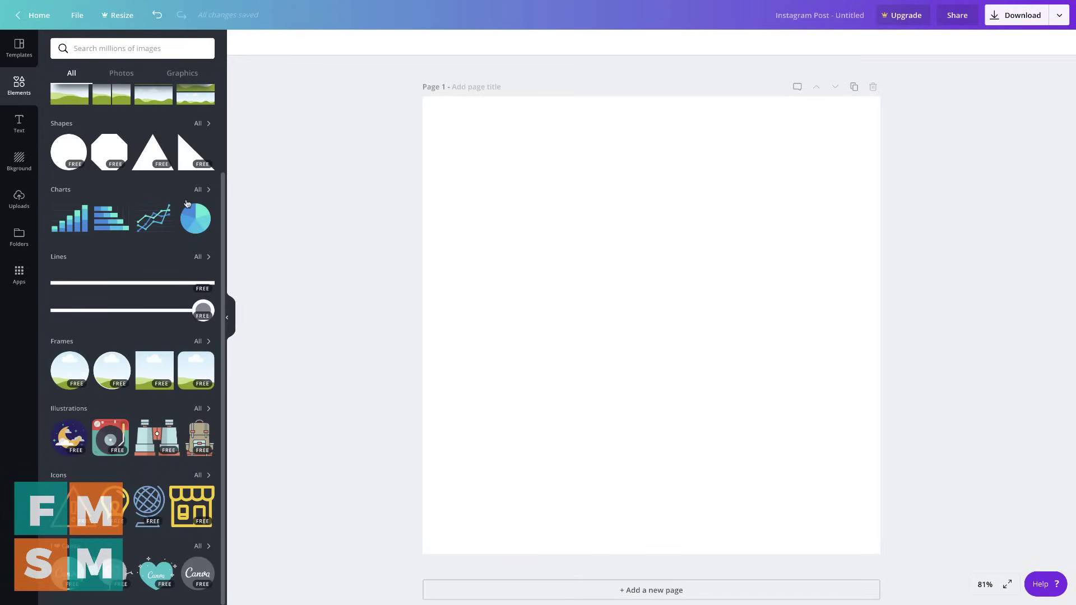
scroll(139, 193, up, 1)
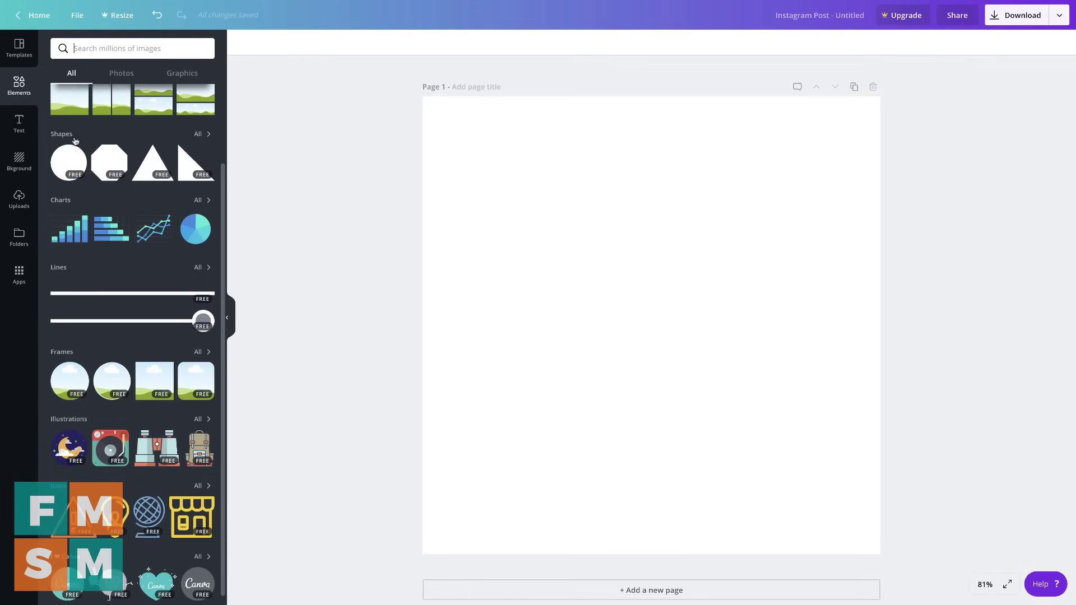
Drag the BABY BOY! text design from the Text panel onto the page's top-left.
click(22, 128)
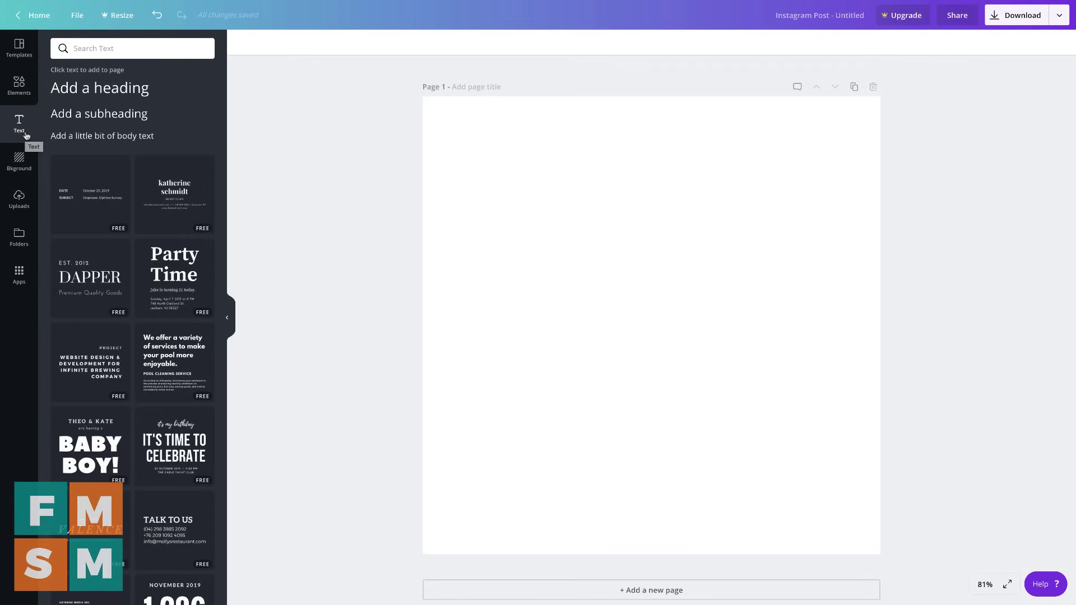
mouse_move(89, 446)
drag(83, 446, 538, 336)
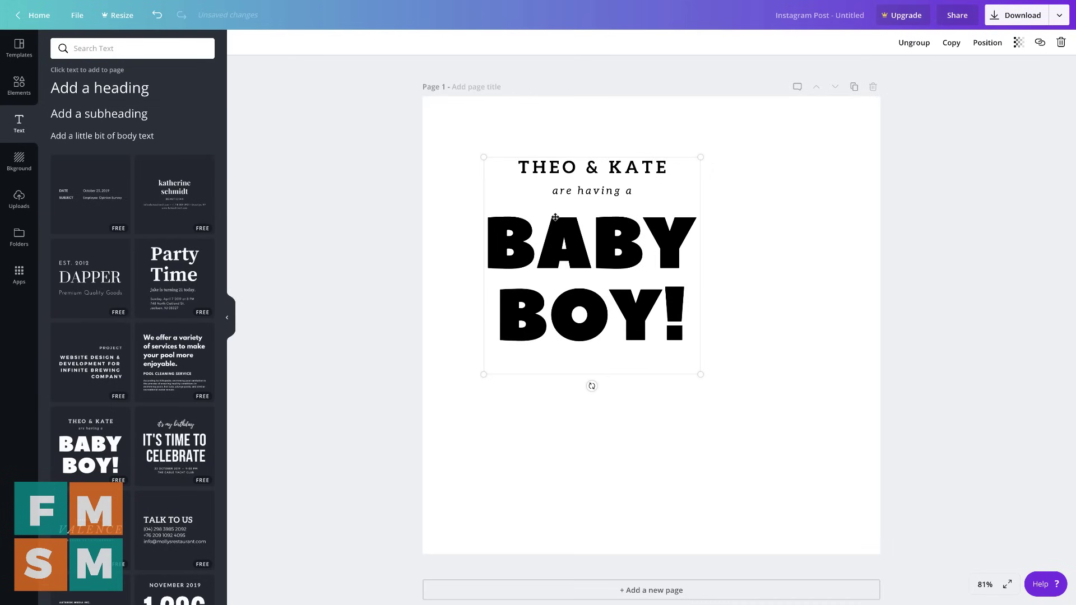
drag(587, 272, 526, 210)
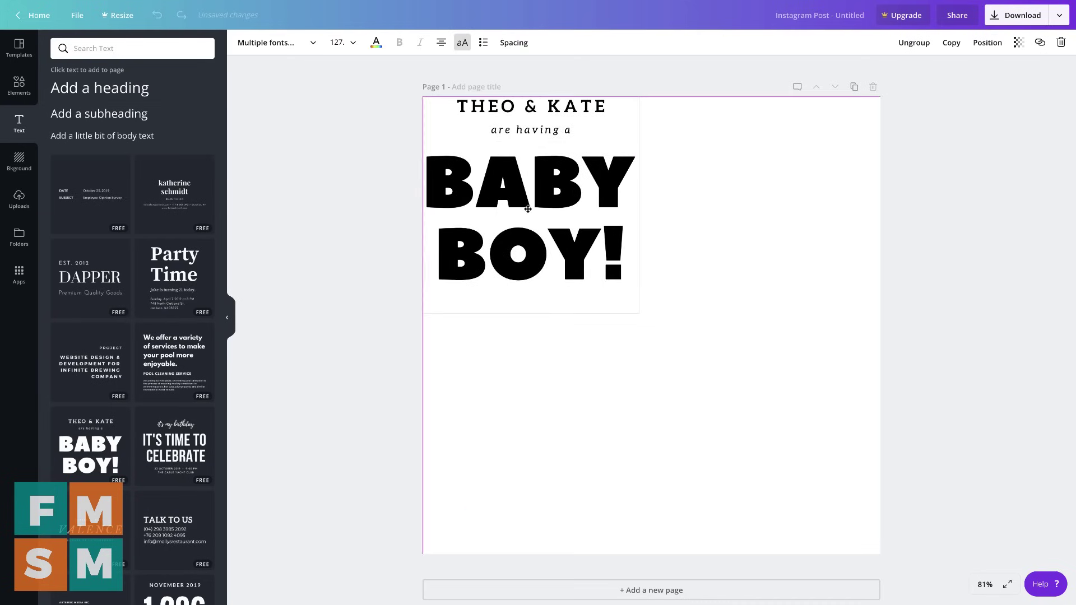
Enlarge the BABY BOY! group, move it toward the centre, and delete the 'are having a' line.
click(621, 280)
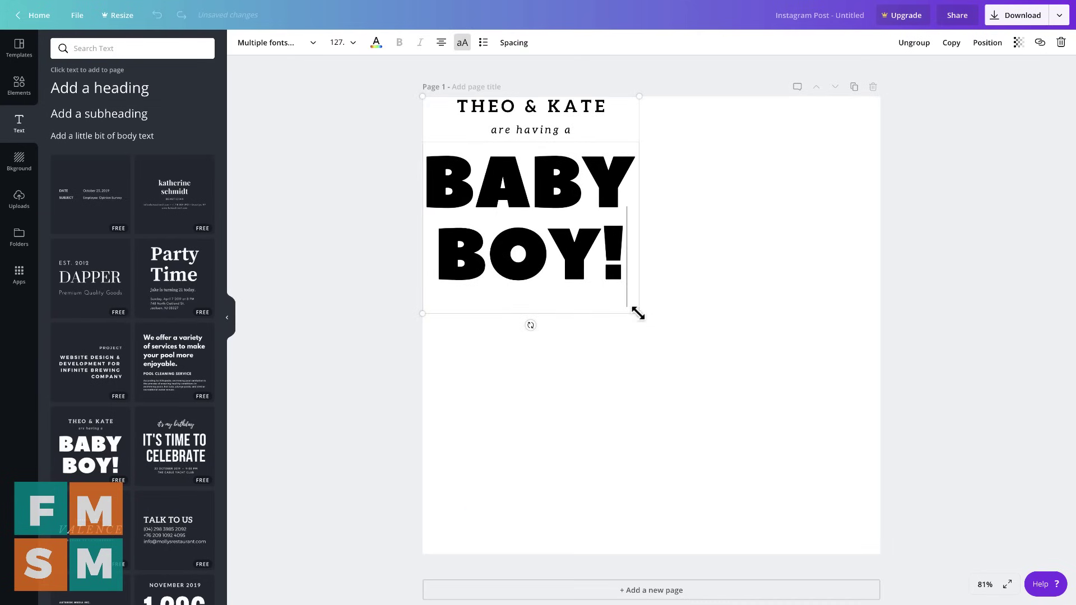
mouse_move(639, 313)
mouse_down()
mouse_move(892, 542)
mouse_move(753, 428)
mouse_up()
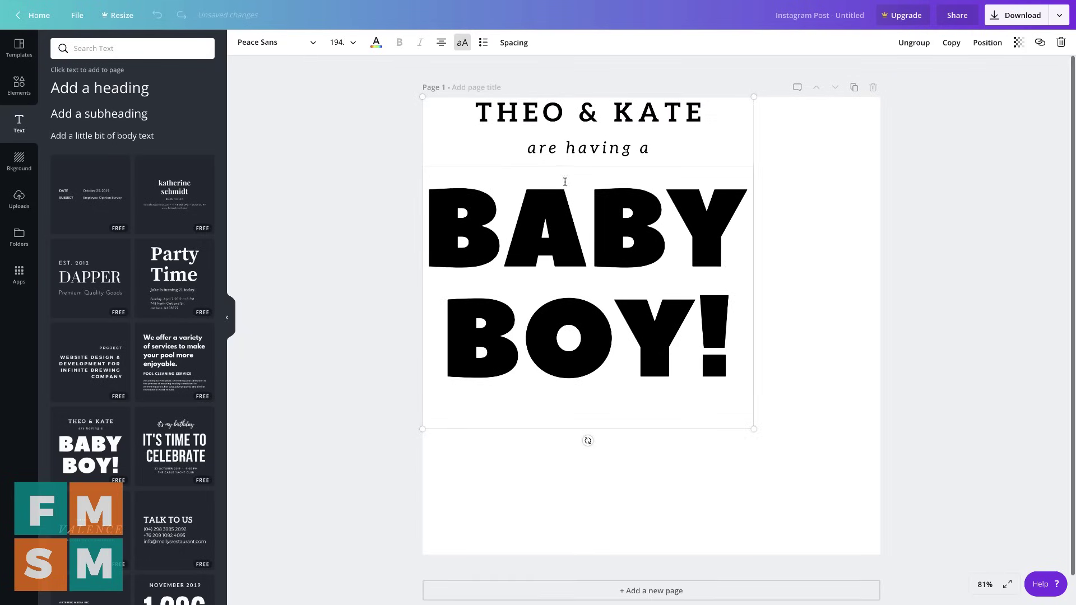
mouse_move(562, 137)
mouse_down()
mouse_move(605, 199)
mouse_move(622, 201)
mouse_up()
key(Delete)
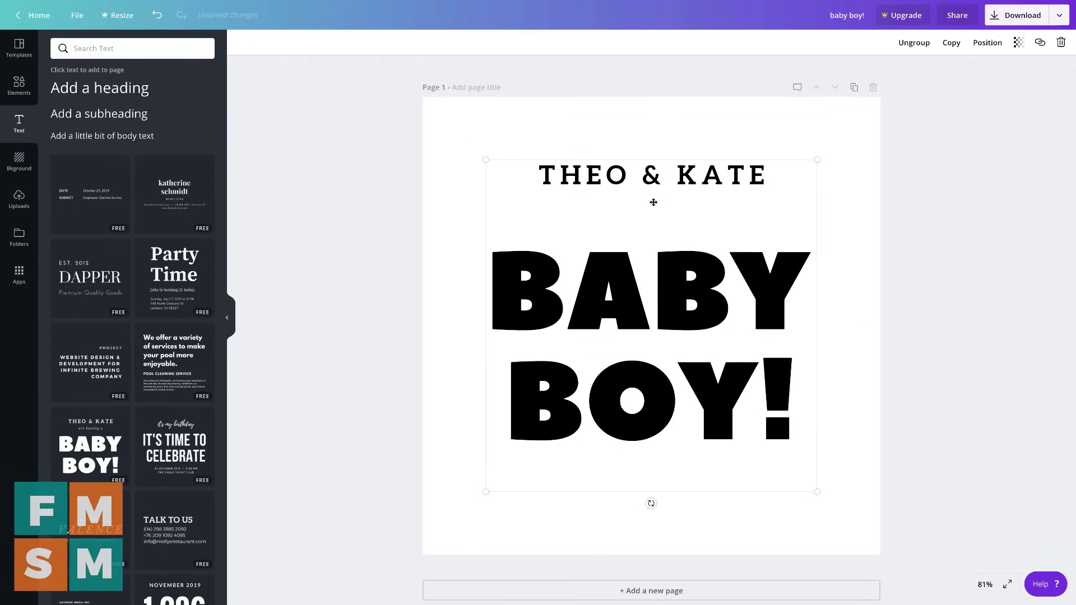
Change the Five Minute Social Media text to the Permanent Marker font.
click(893, 280)
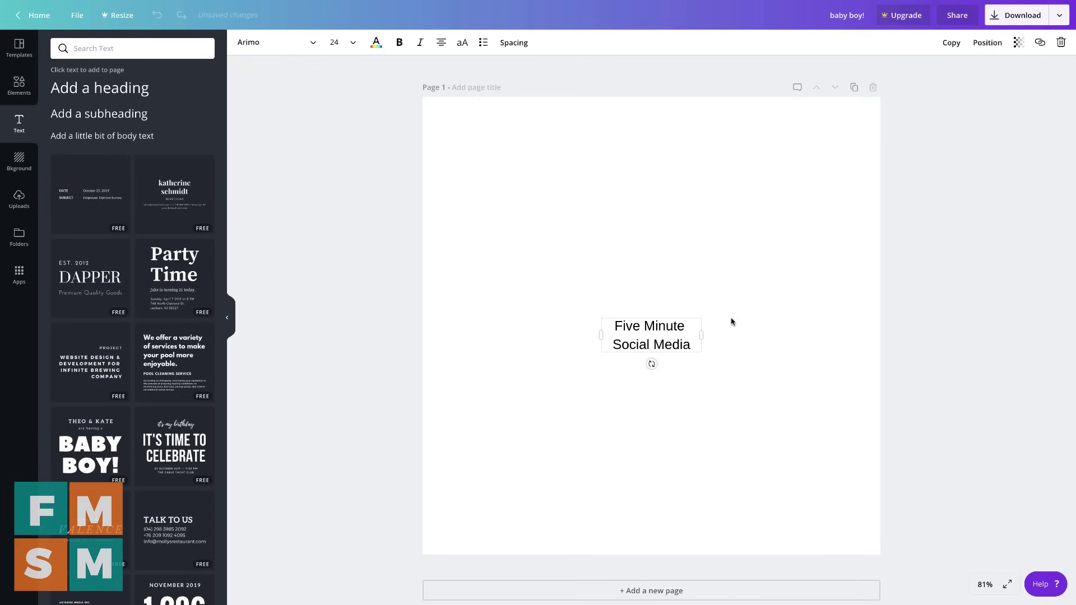
text(Five Minute Social Media)
click(732, 322)
click(647, 327)
click(687, 338)
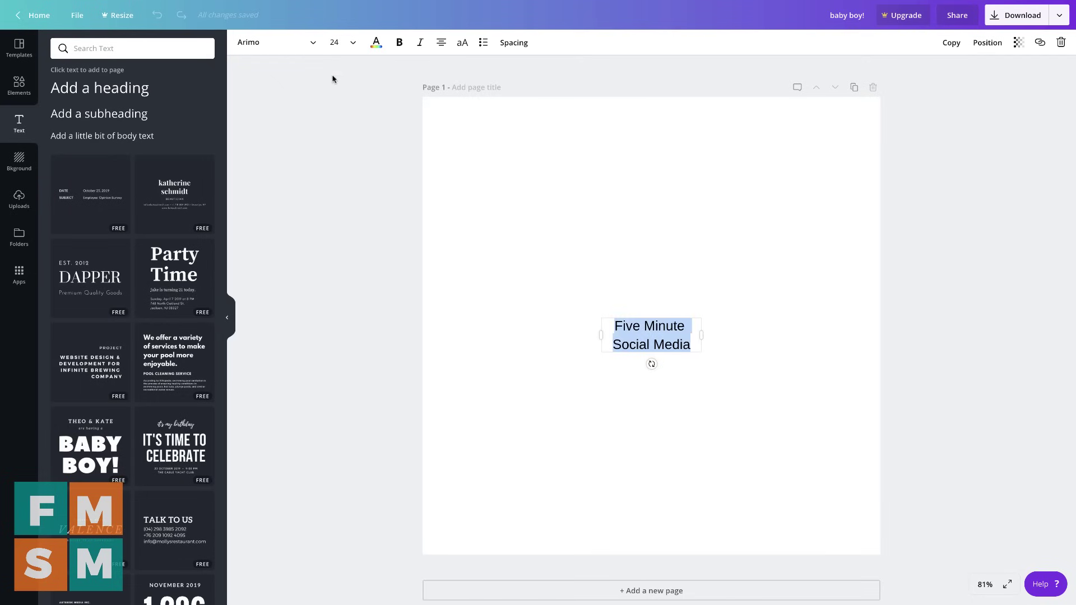
click(307, 43)
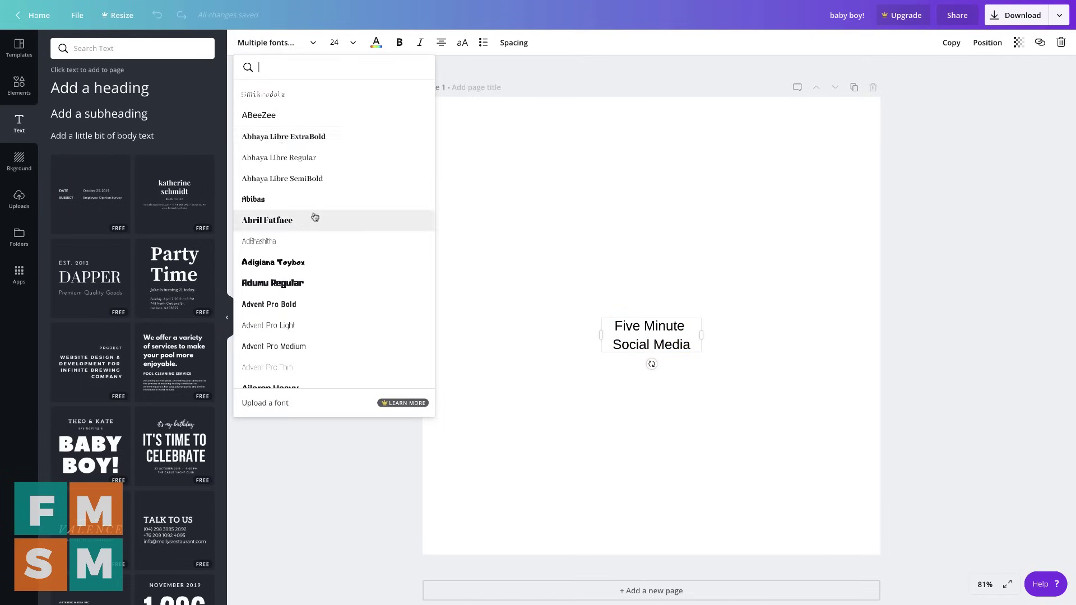
scroll(314, 217, down, 5)
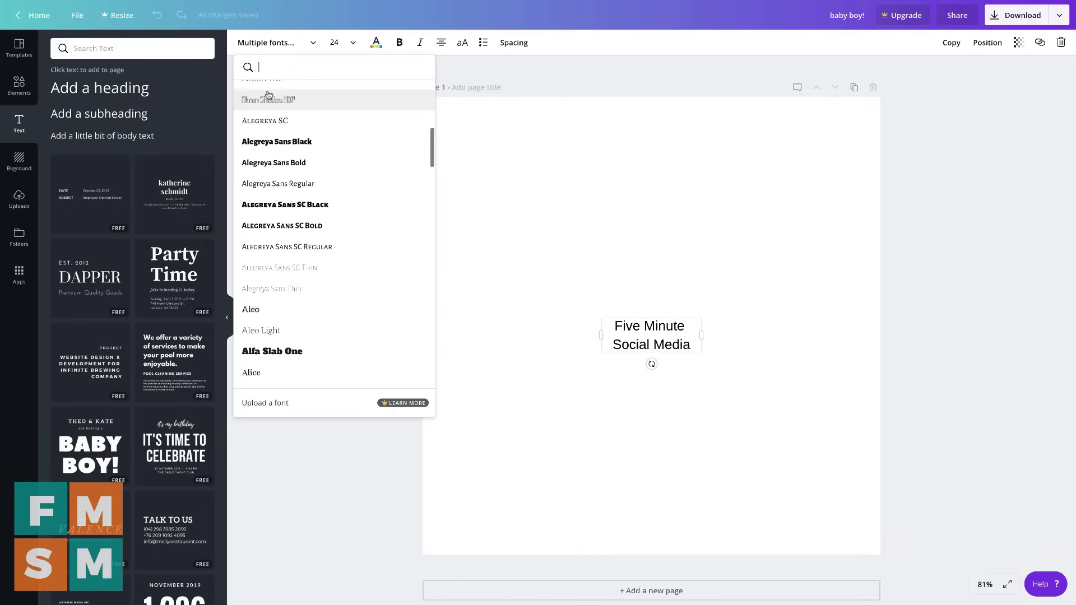
scroll(269, 90, up, 3)
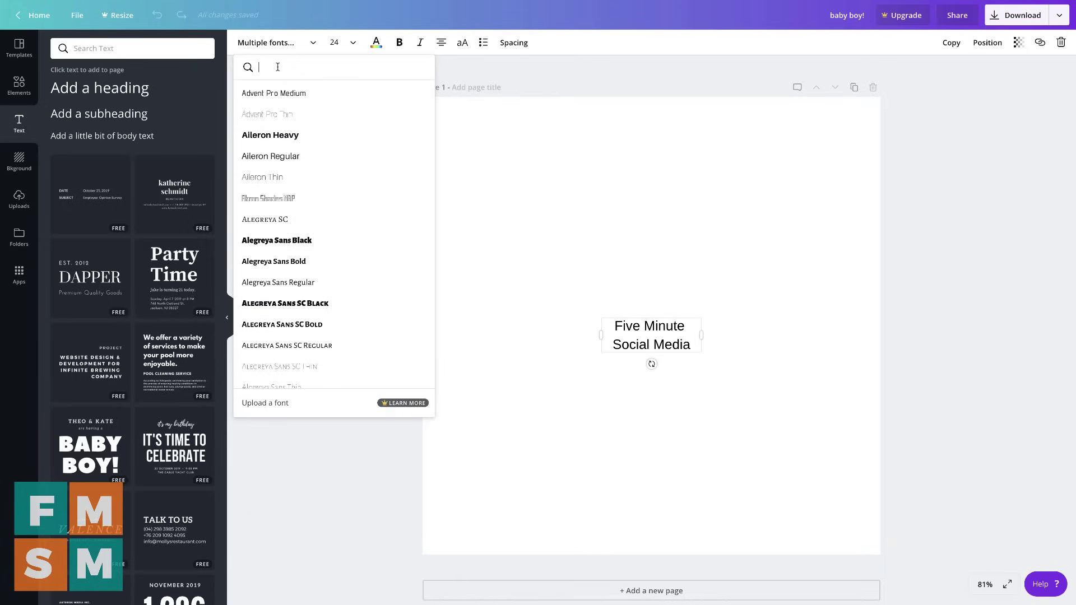
text(perm)
click(296, 96)
Set the heading to size 48 and widen its box so it wraps onto two lines.
click(702, 314)
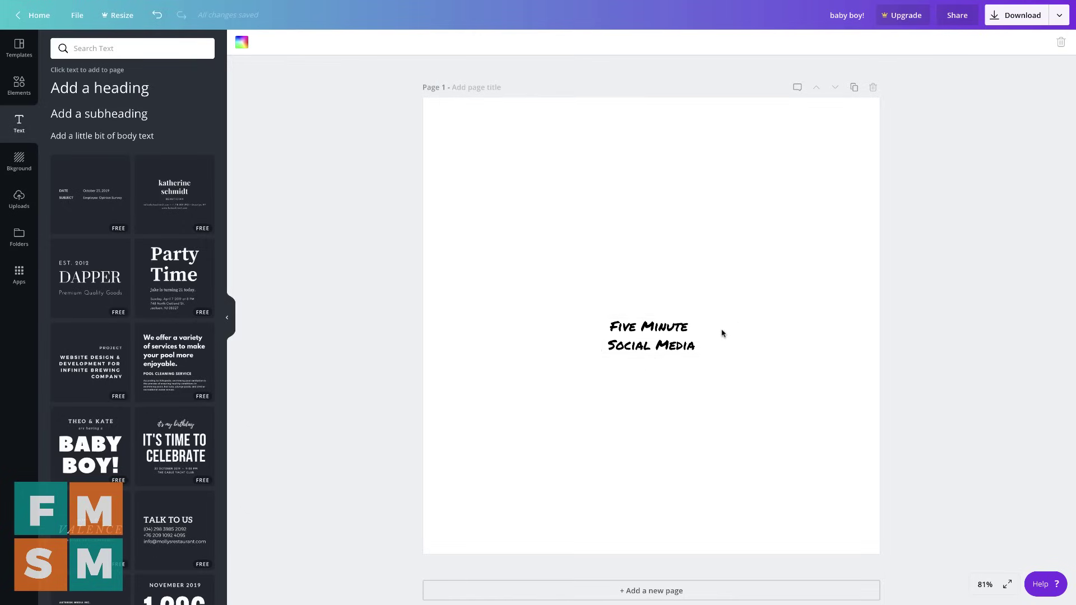
click(664, 331)
click(349, 44)
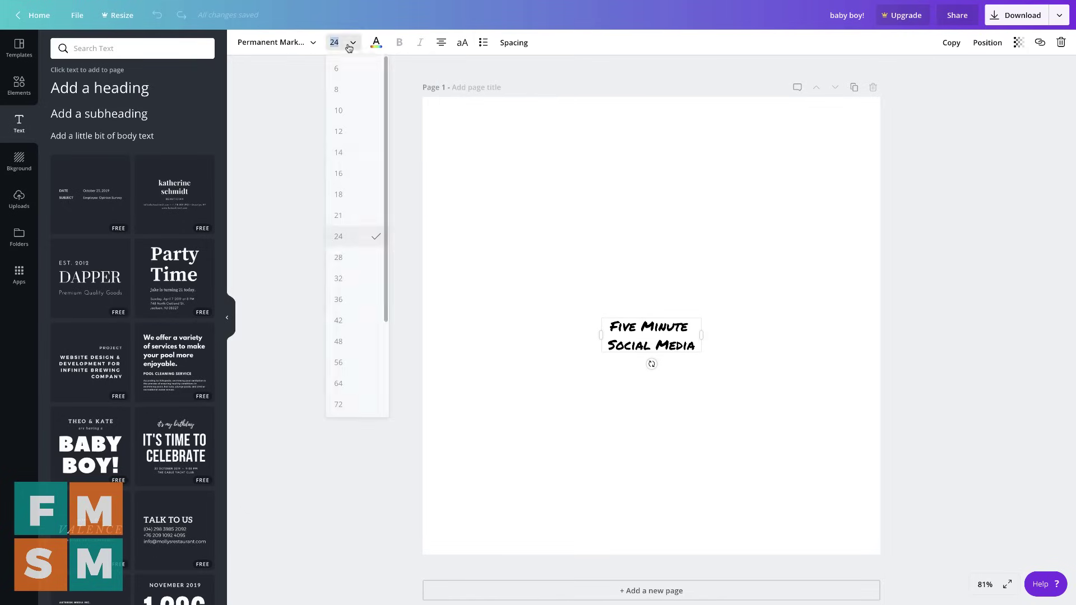
click(351, 333)
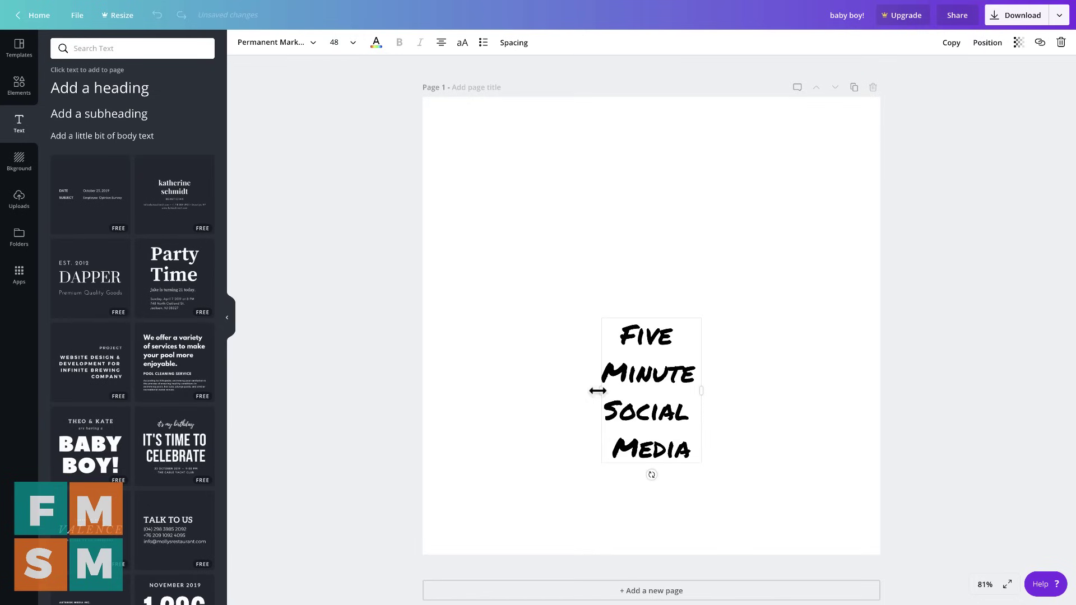
drag(601, 390, 499, 388)
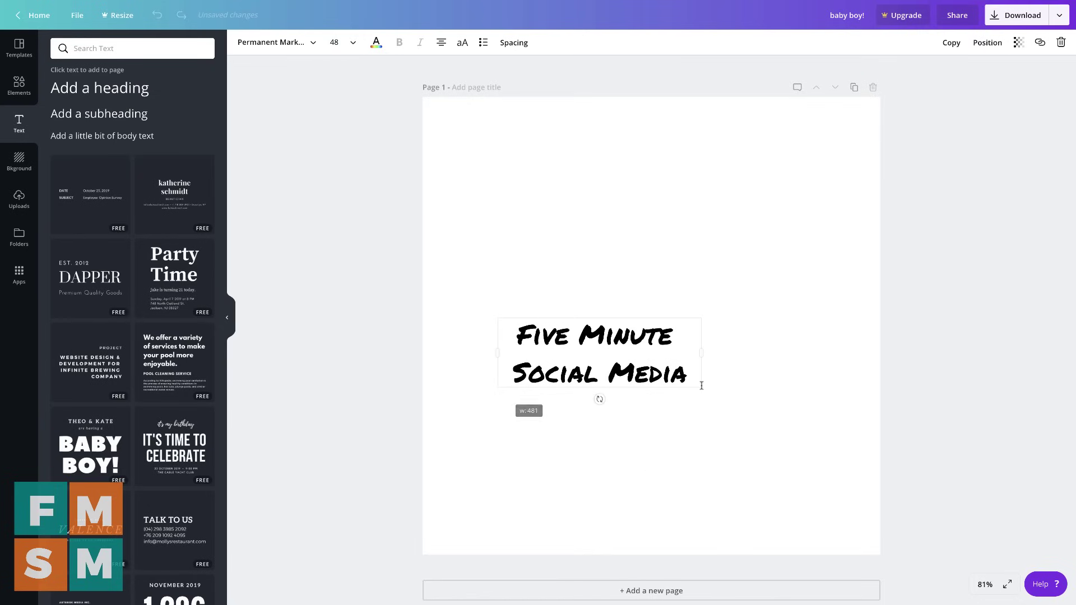
drag(702, 353, 760, 351)
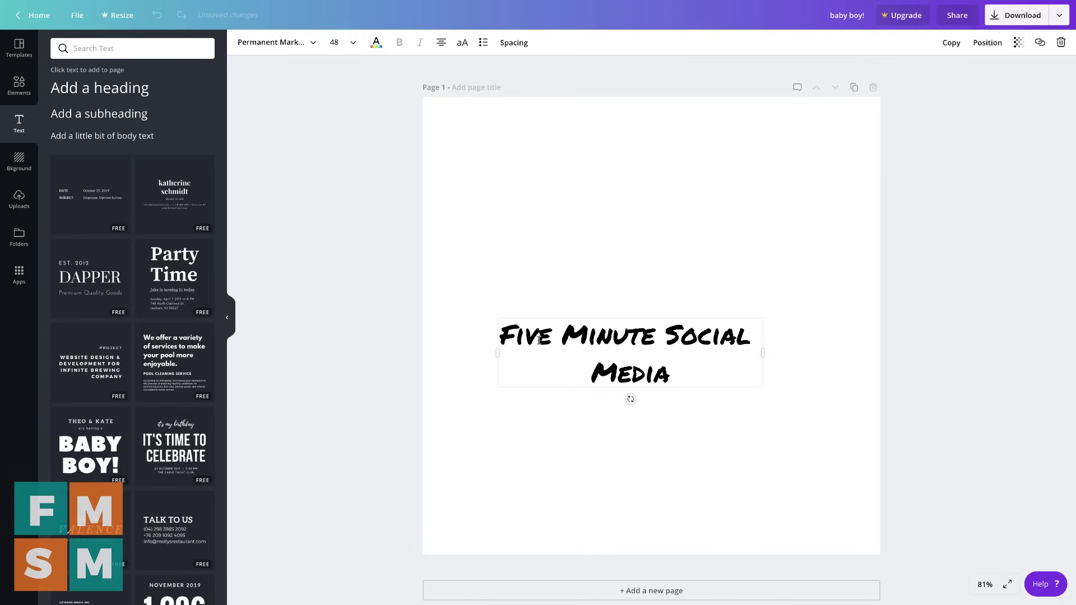
Colour the heading blue and review its letter and line spacing settings.
click(370, 46)
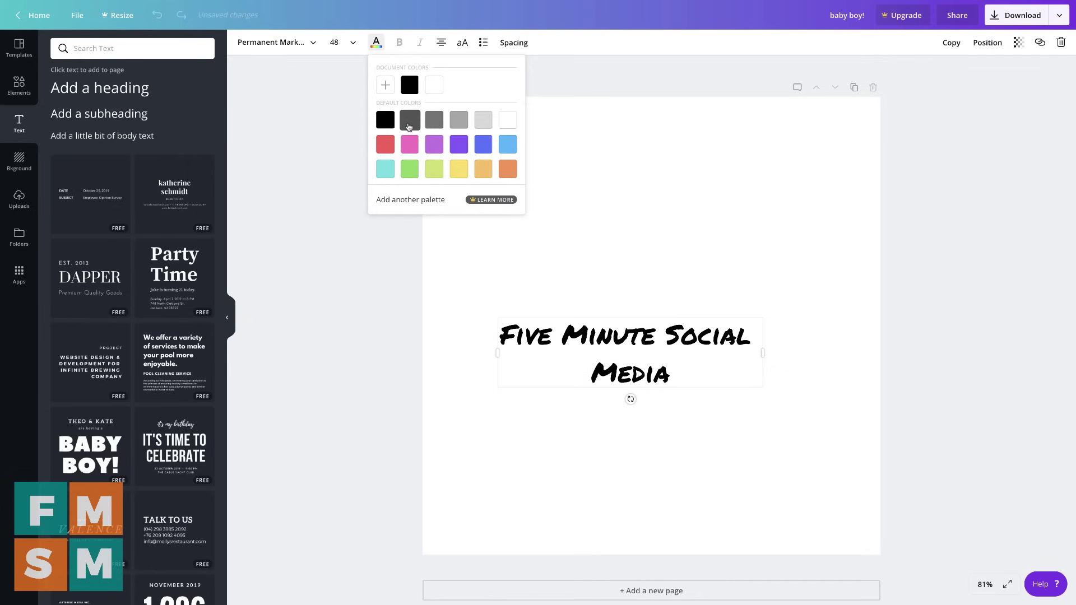
click(410, 119)
click(465, 157)
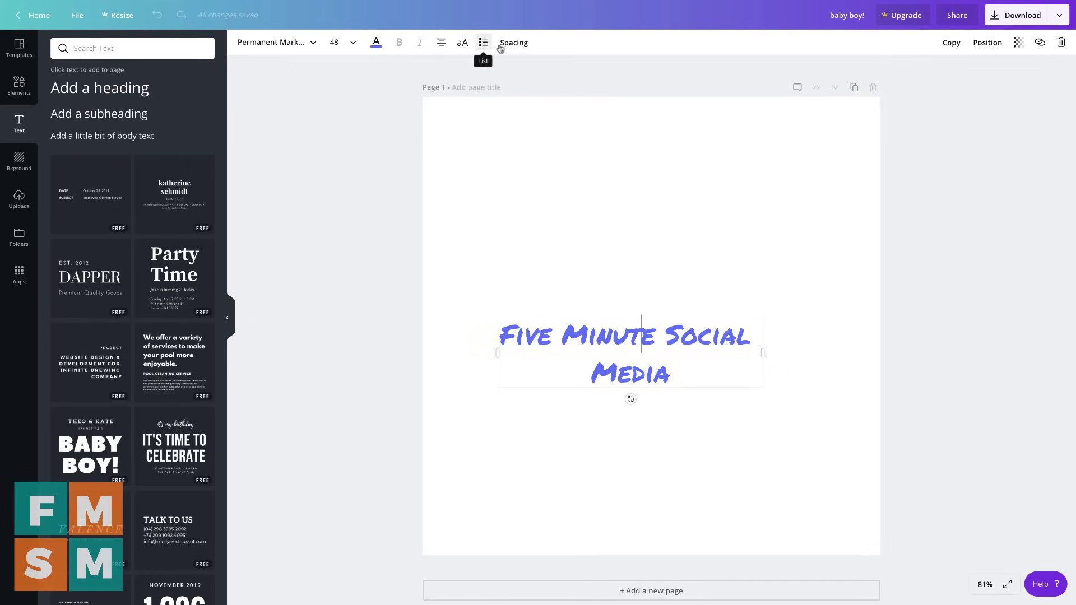
click(512, 45)
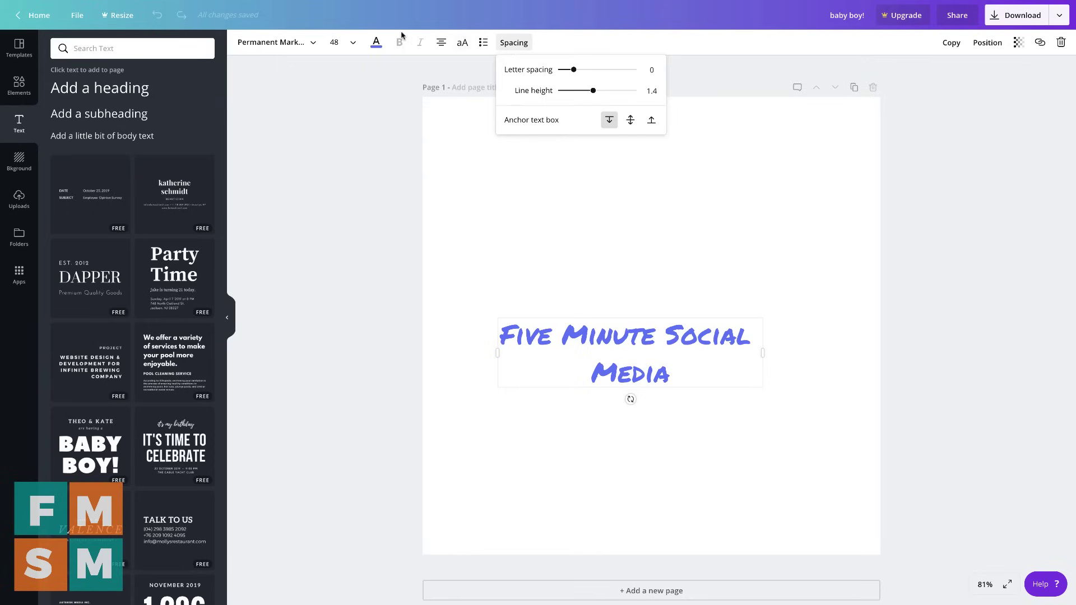
click(555, 202)
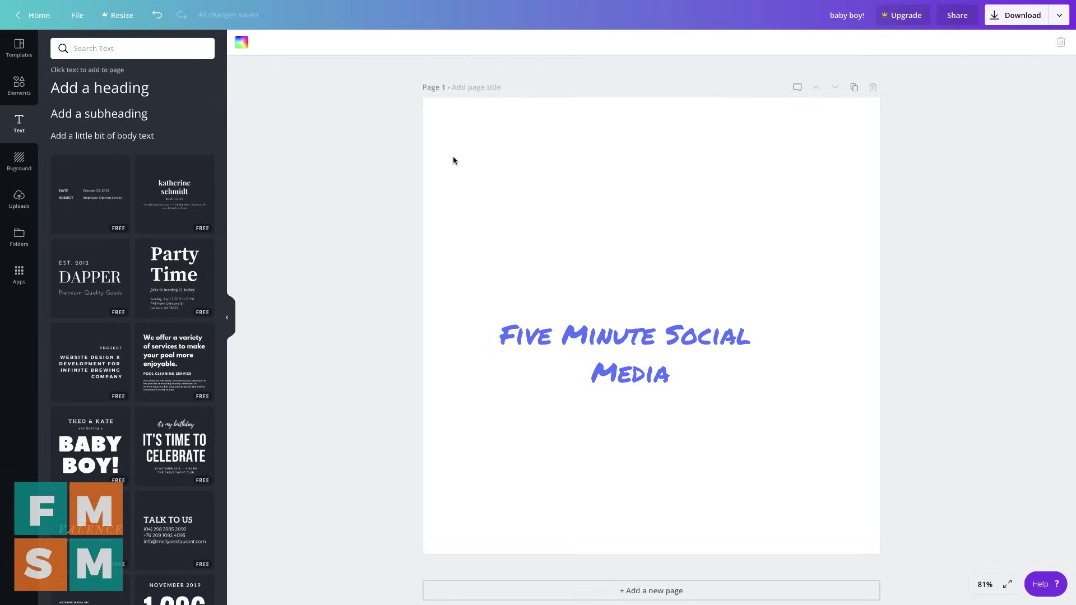
Try a custom solid background colour by editing its hex value, then back out.
mouse_move(90, 193)
click(20, 160)
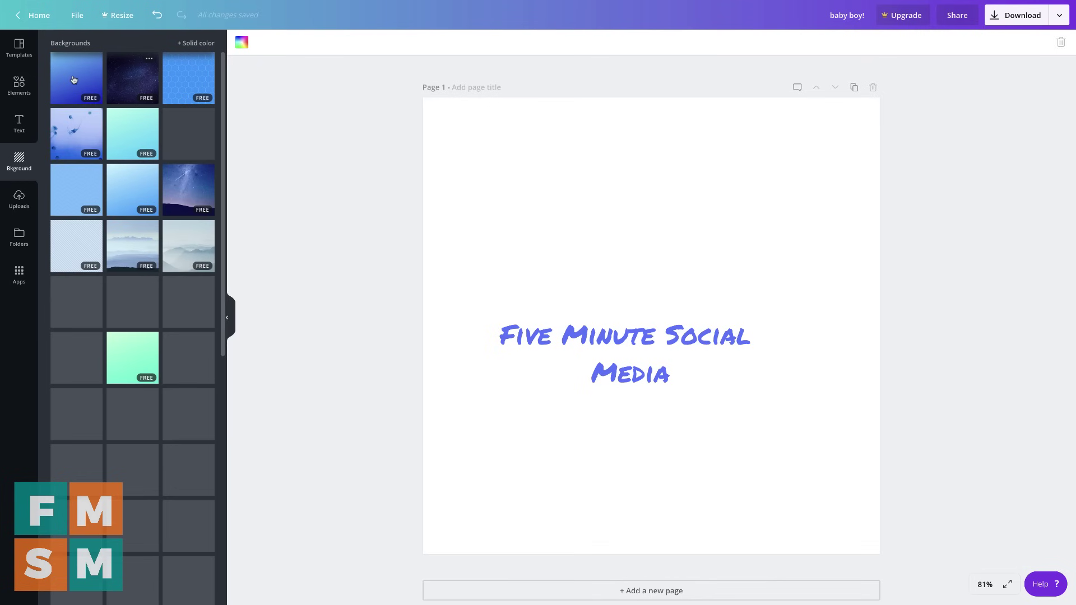
click(191, 45)
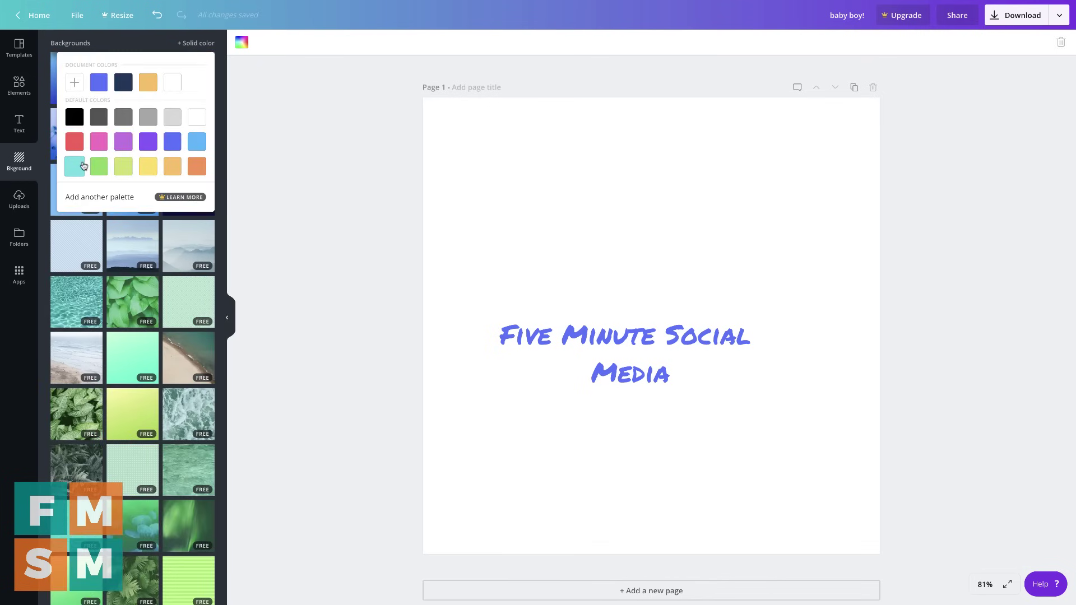
click(73, 84)
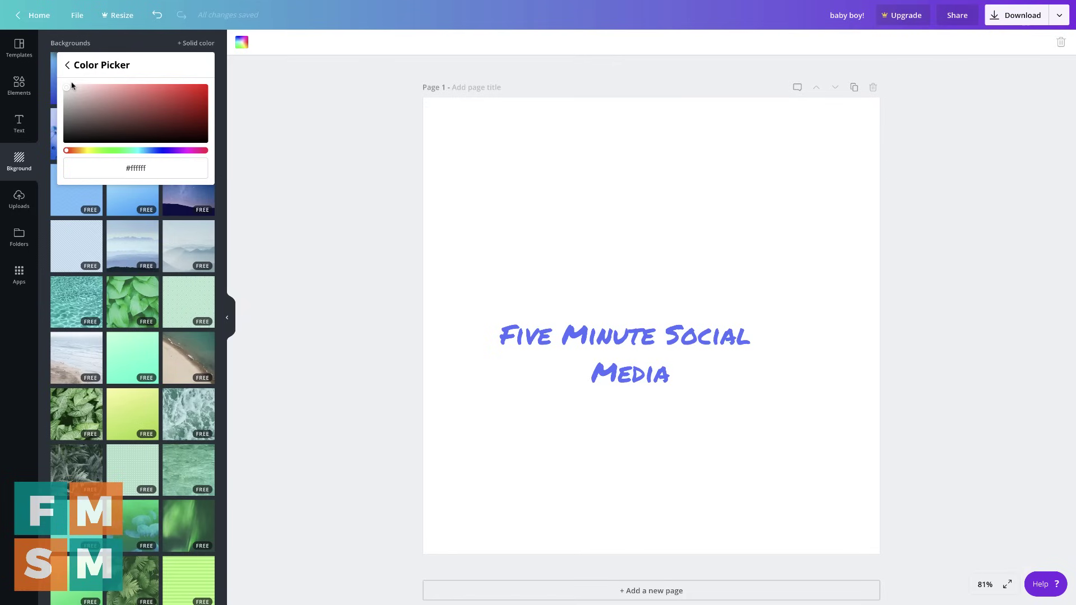
double_click(140, 166)
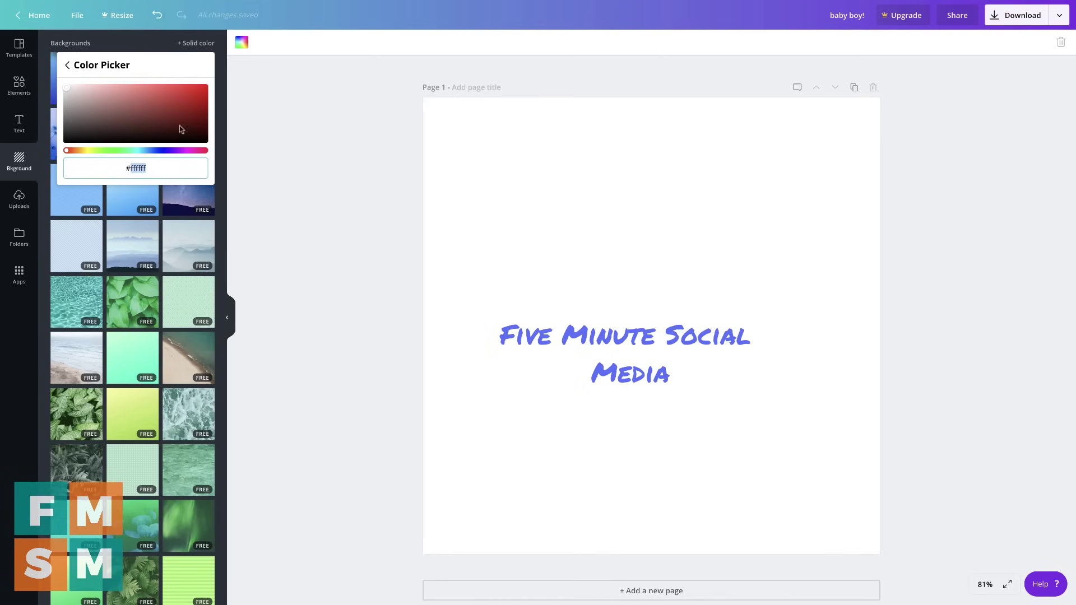
click(65, 67)
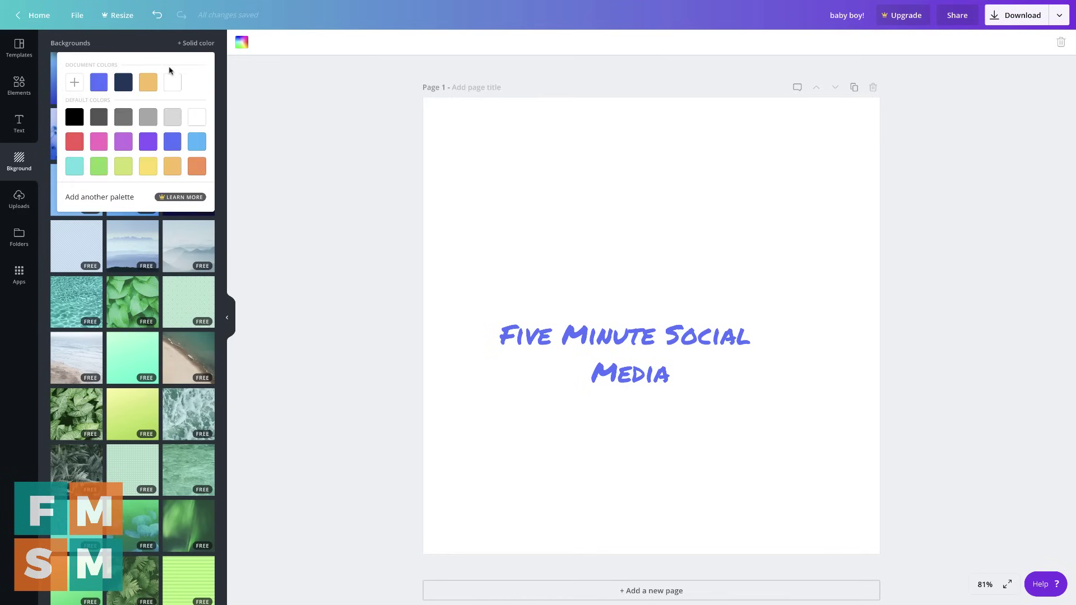
click(139, 40)
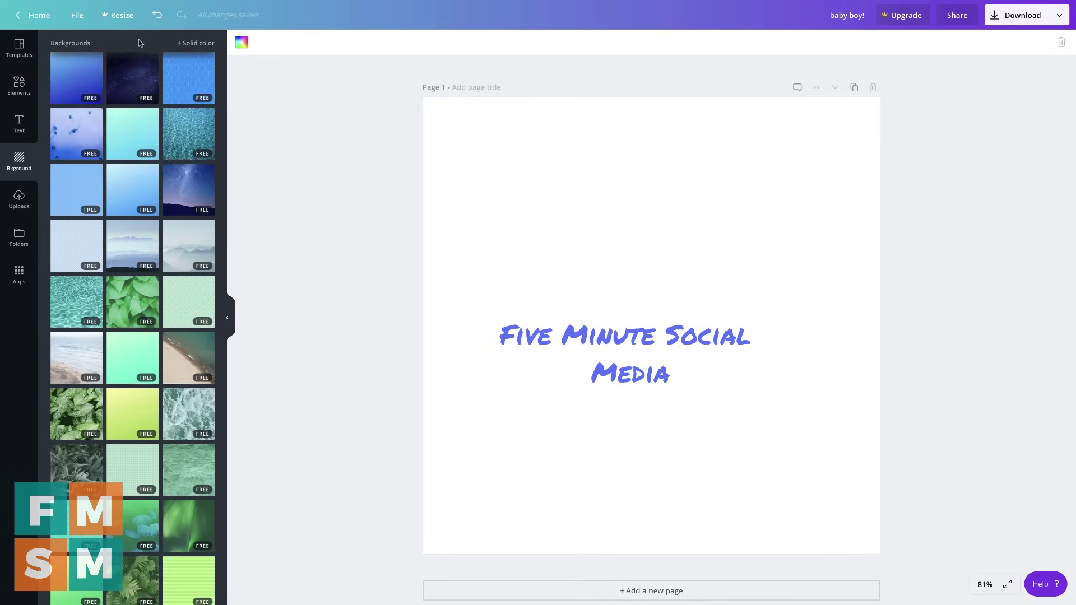
Apply a blue gradient and then a beach photo background, then show the Winter Instagram templates.
click(72, 81)
click(16, 198)
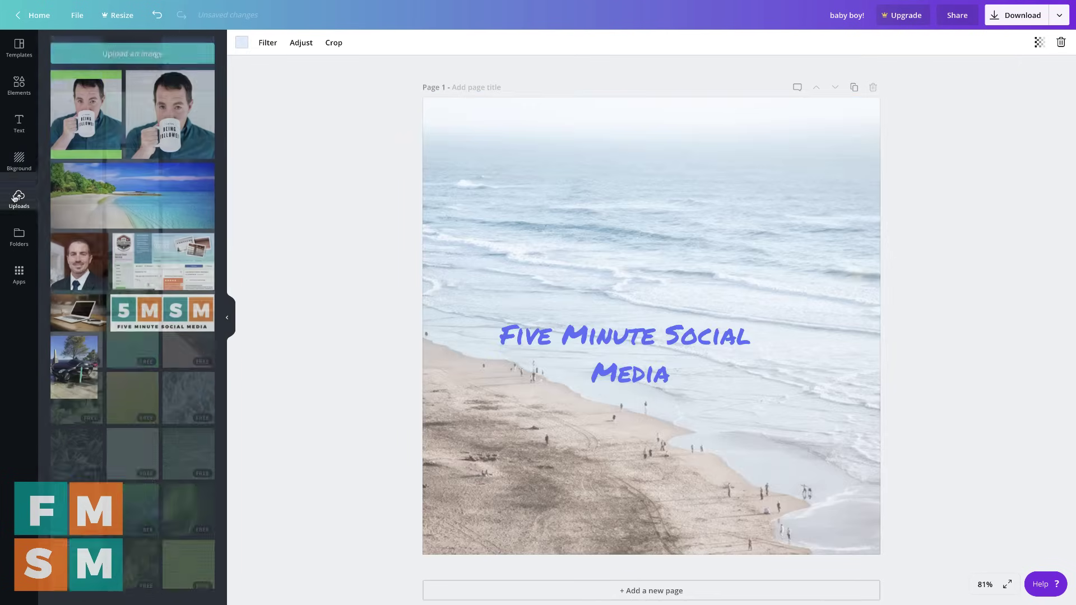
mouse_move(133, 191)
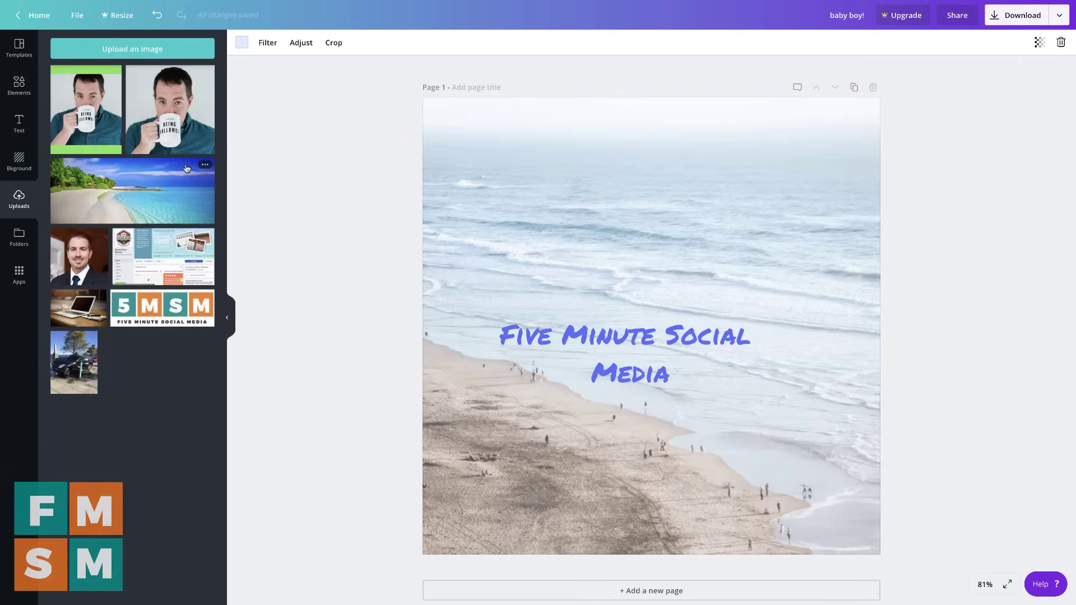
click(19, 237)
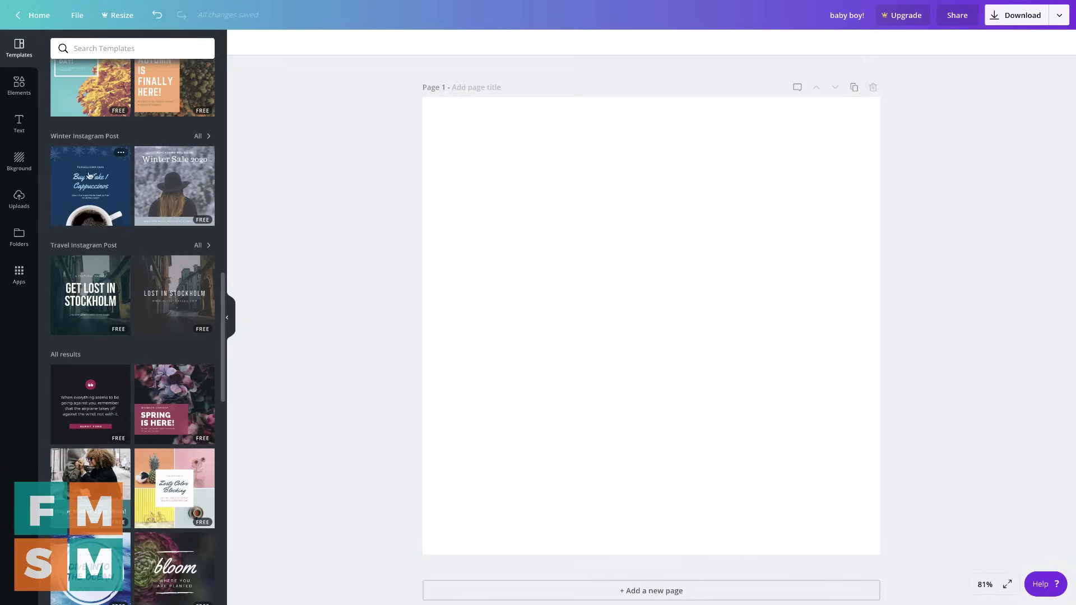
Apply the Buy 1 Take 1 Cappuccinos template and try colour, crop and flip on its snowflakes.
click(90, 177)
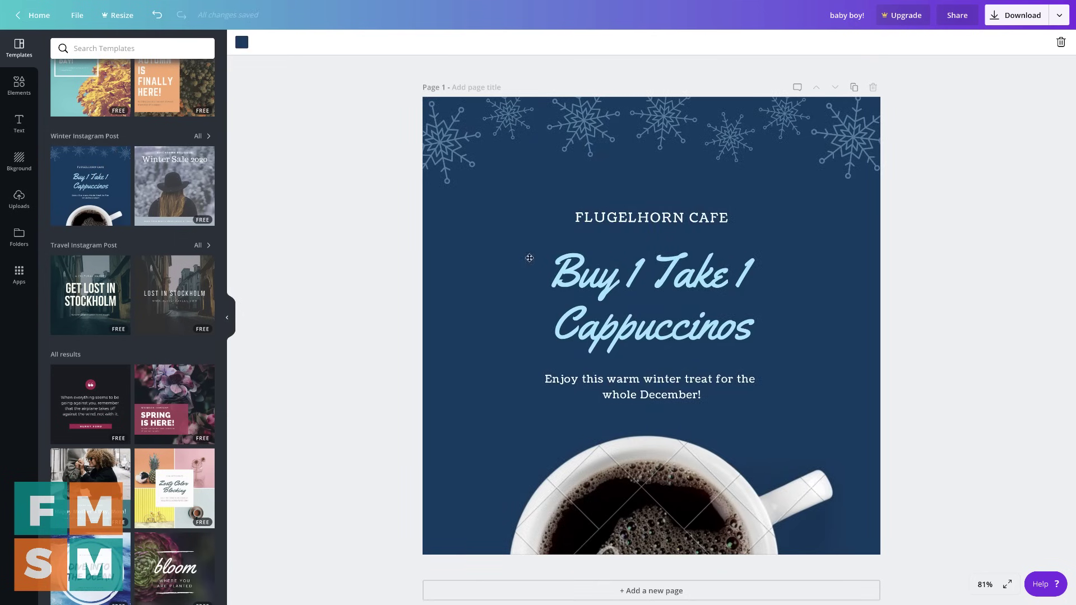
click(323, 219)
click(445, 142)
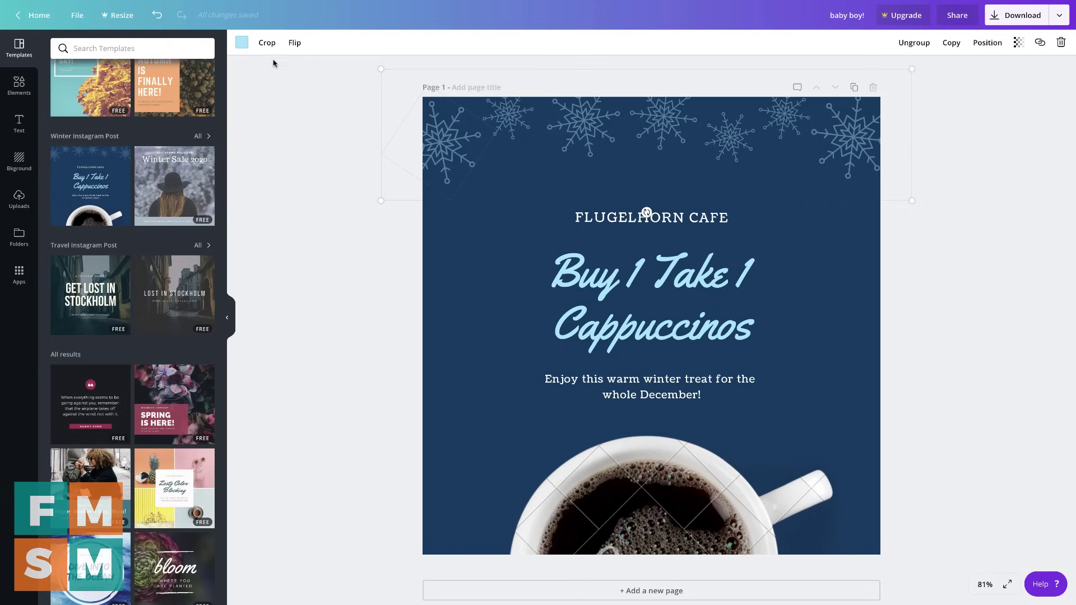
click(248, 49)
click(268, 45)
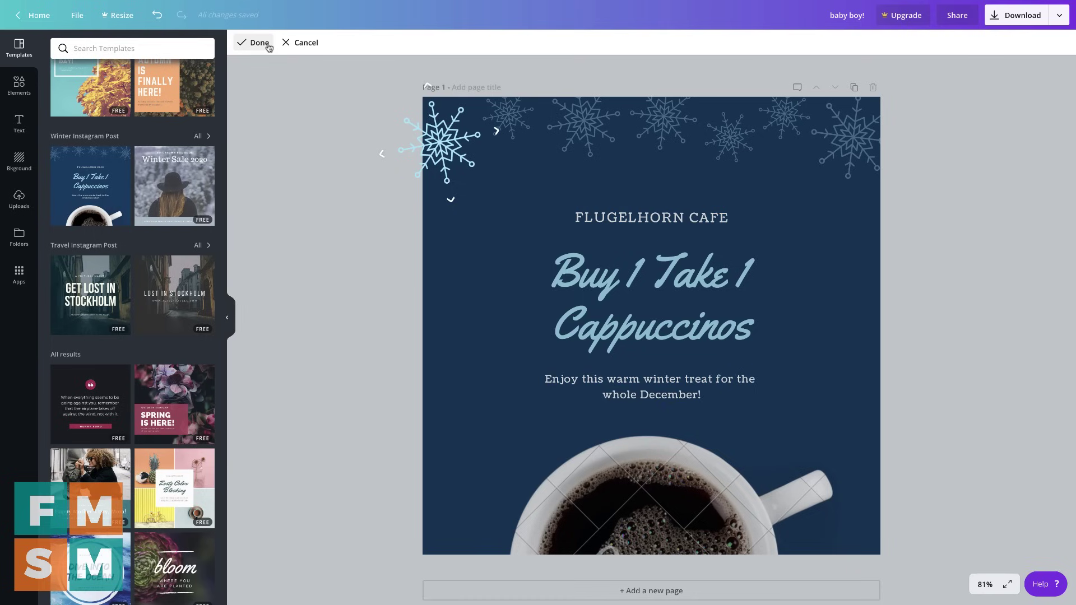
click(270, 45)
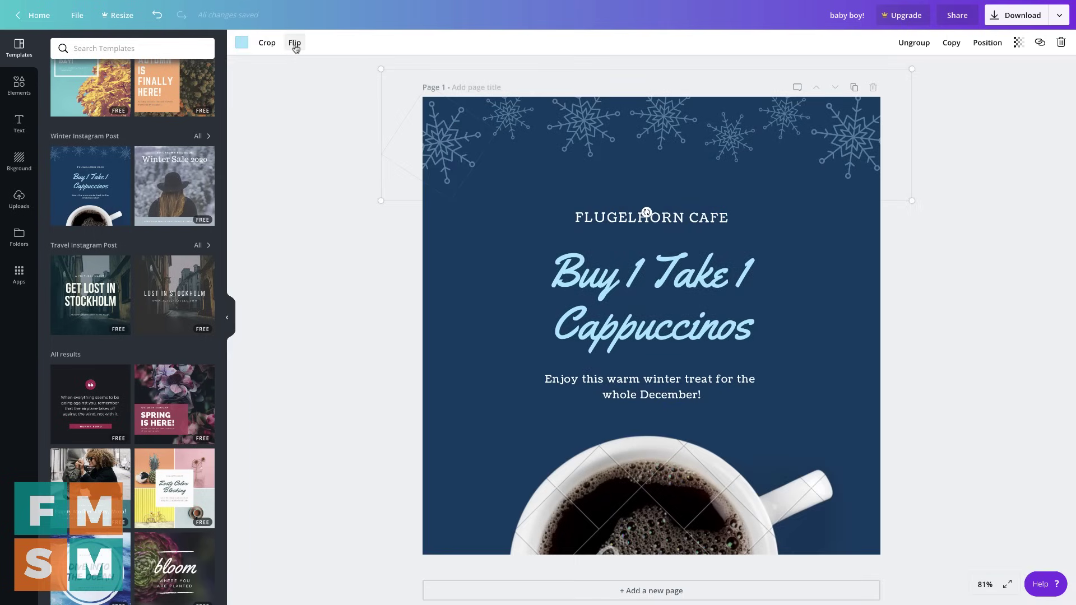
click(296, 45)
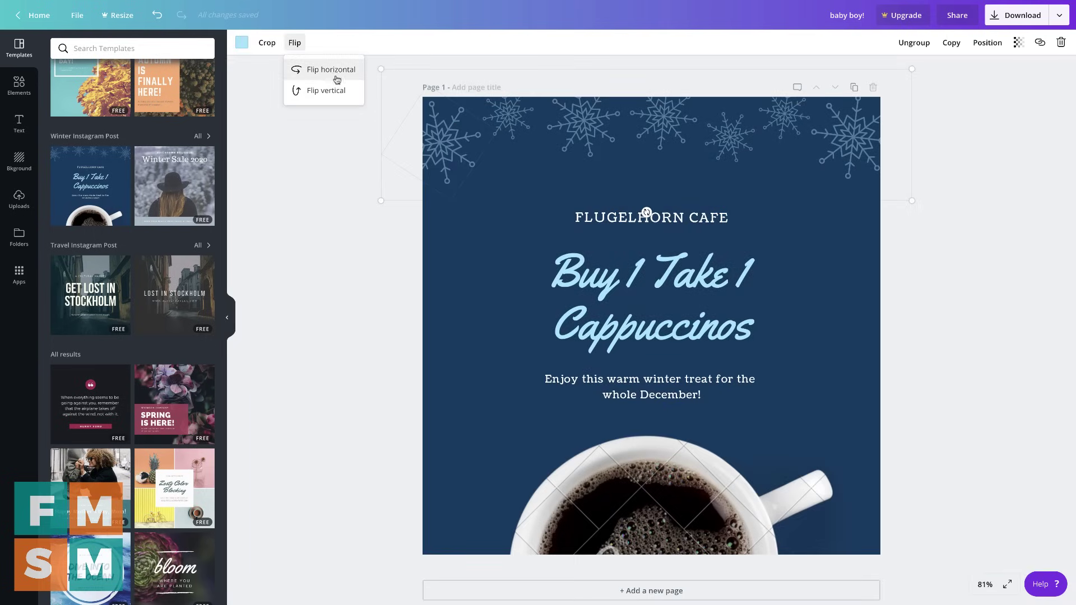
click(294, 43)
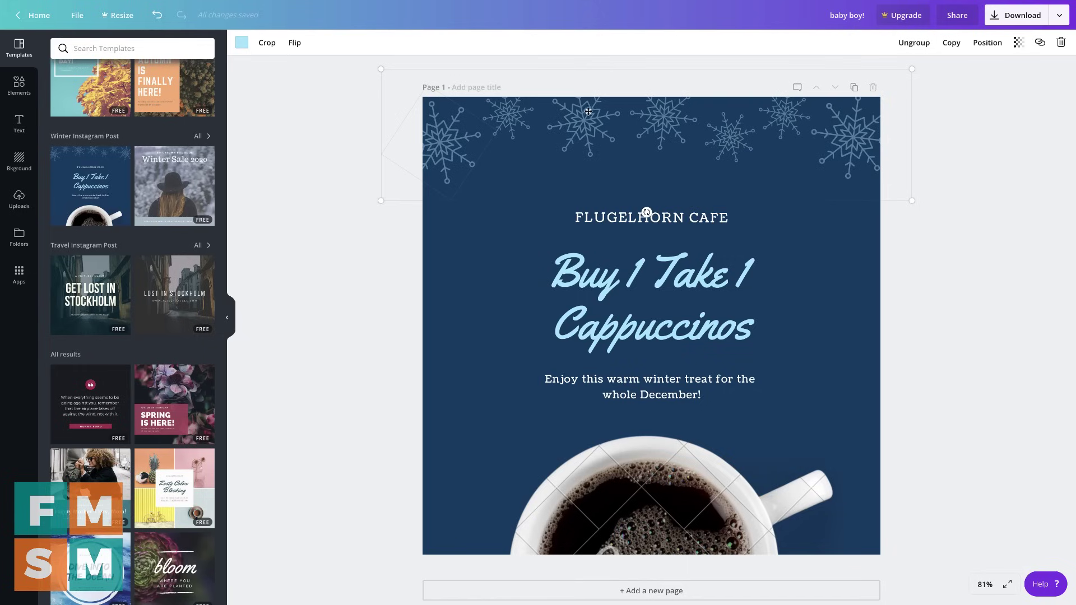
mouse_move(582, 109)
mouse_down()
mouse_move(631, 144)
mouse_move(557, 98)
mouse_up()
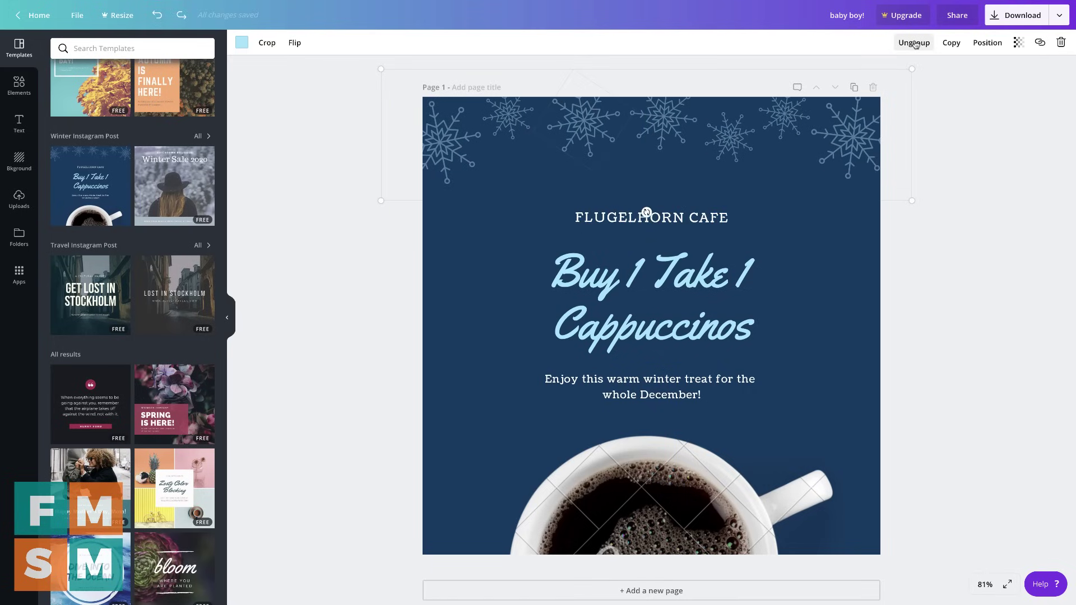
Duplicate the snowflake group and place the copy below the first row.
click(951, 43)
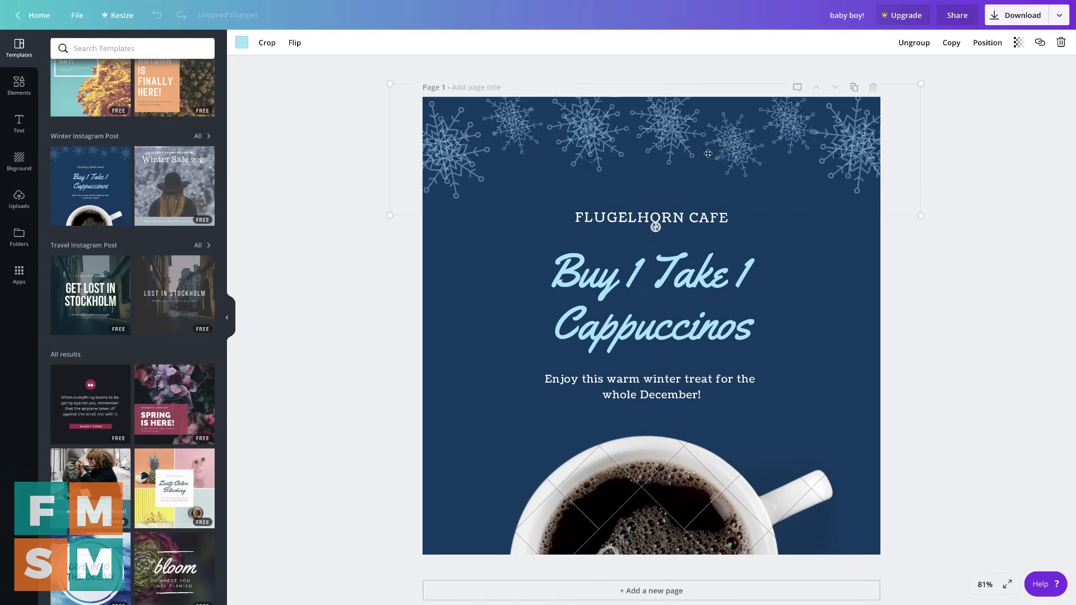
drag(695, 141, 705, 219)
click(989, 43)
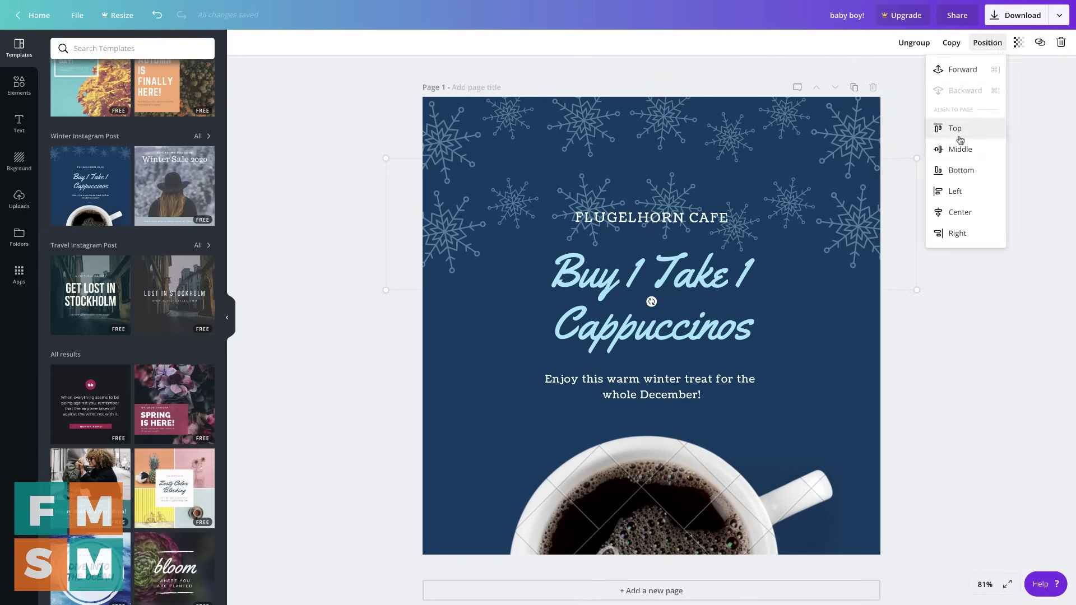
Adjust the headline text group's transparency and look at its link setting.
click(1055, 114)
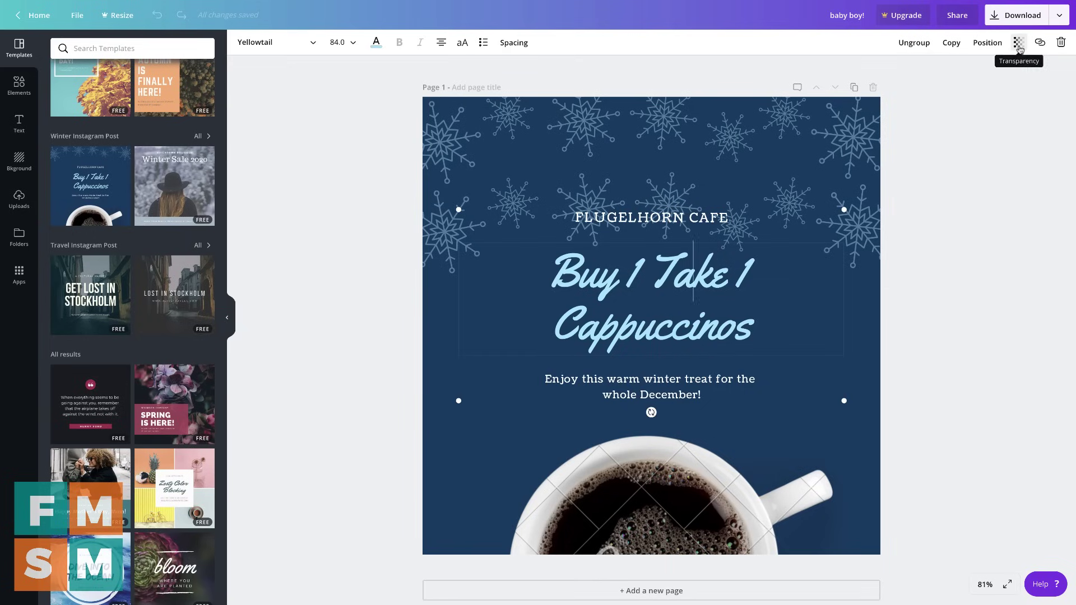
click(1018, 45)
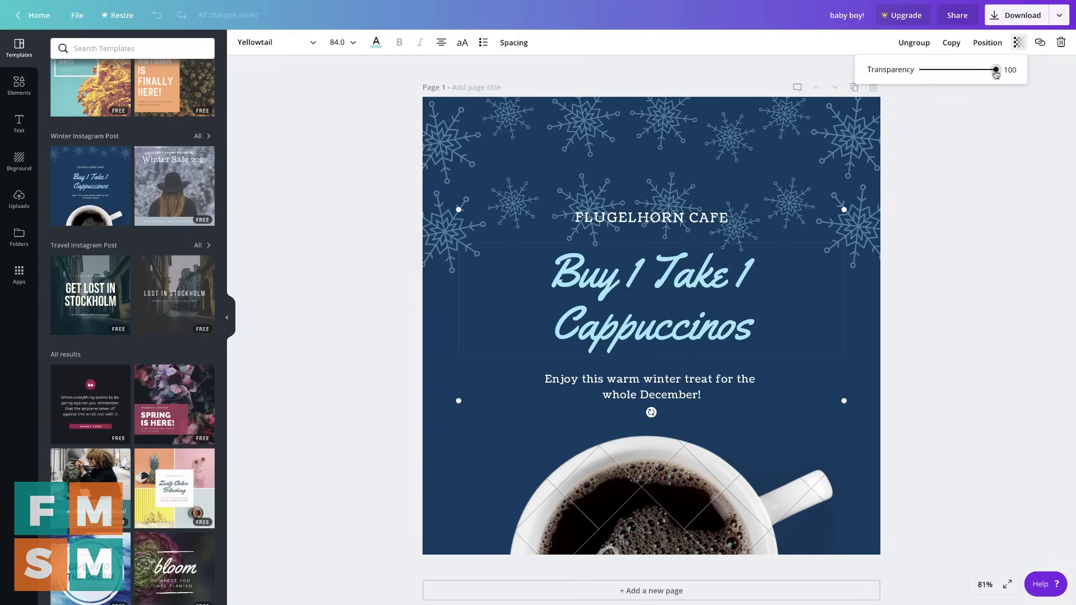
mouse_move(995, 71)
mouse_down()
mouse_move(918, 70)
mouse_move(994, 70)
mouse_up()
click(1041, 44)
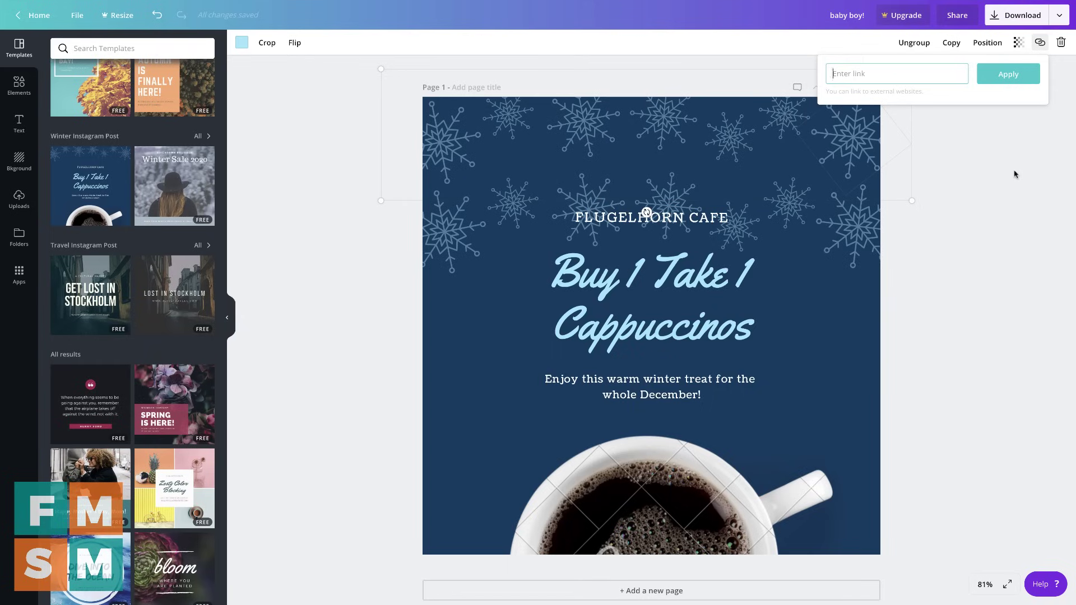
click(1062, 99)
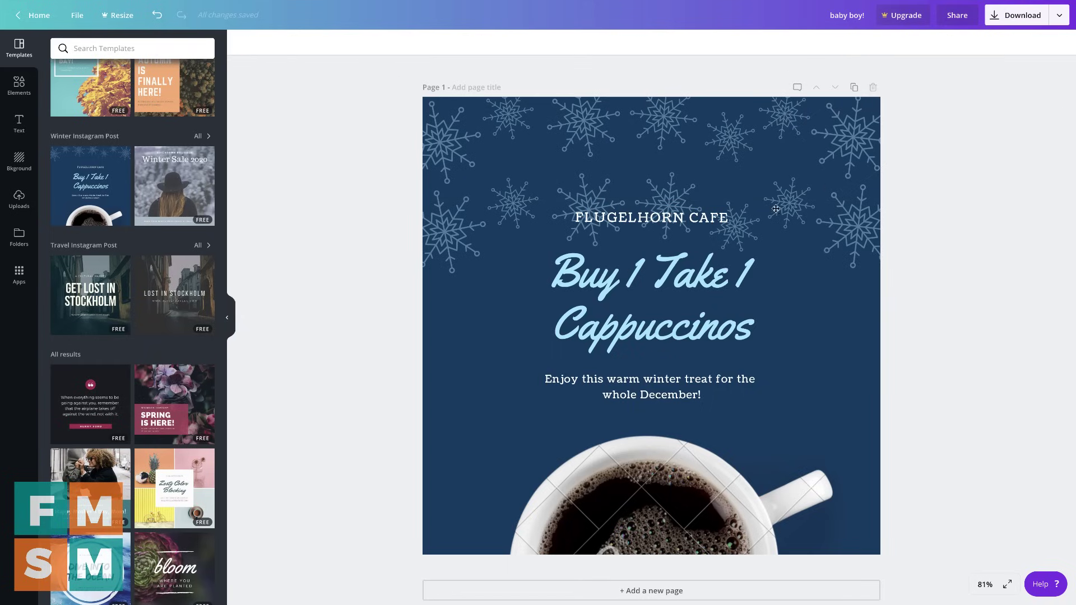
Delete the top row of snowflakes.
click(652, 197)
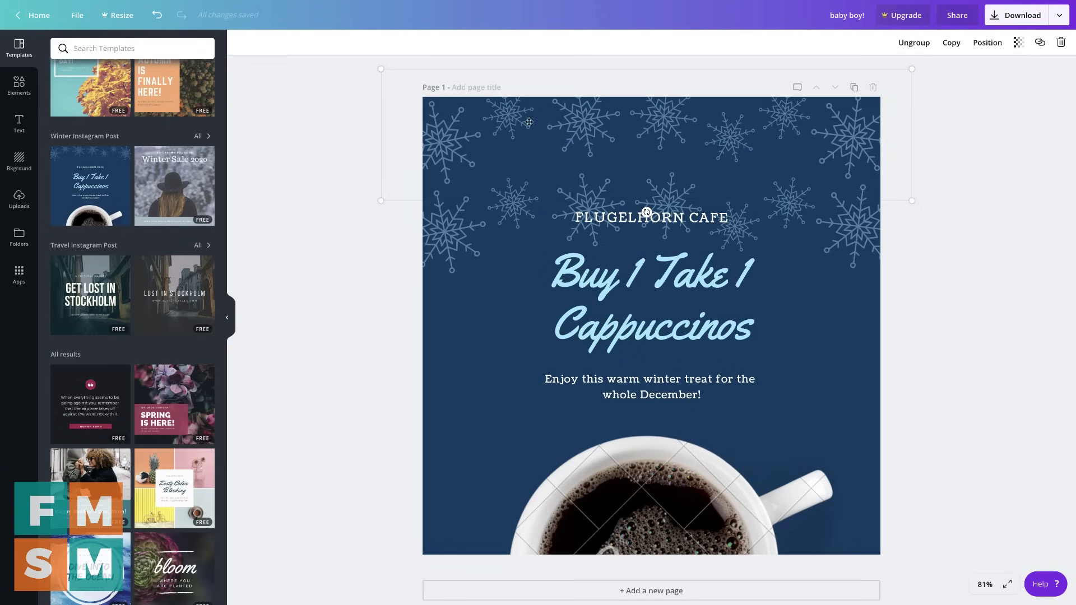
click(1062, 44)
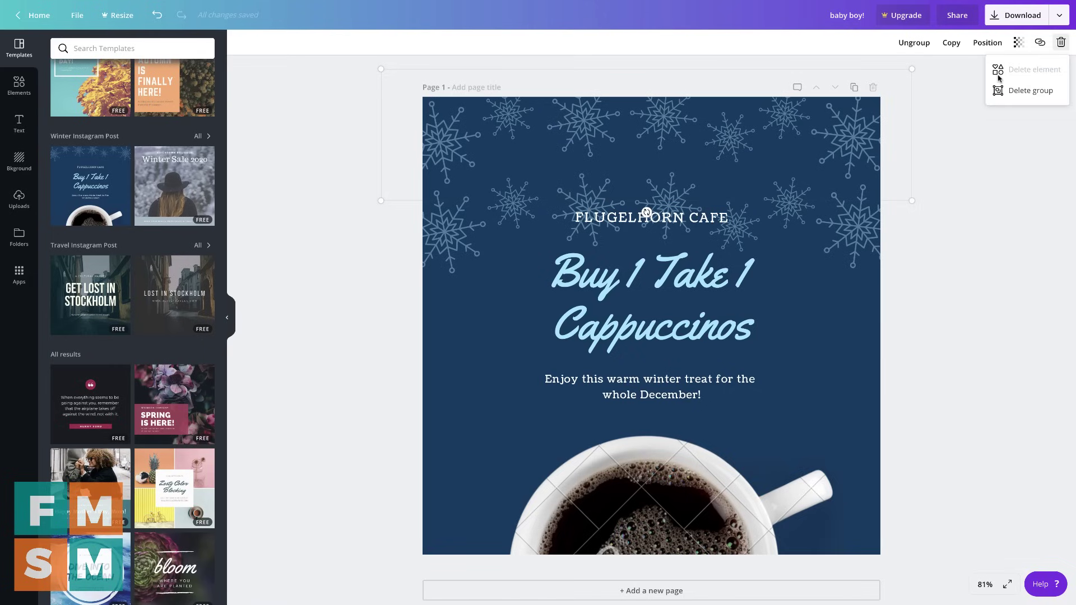
click(1010, 90)
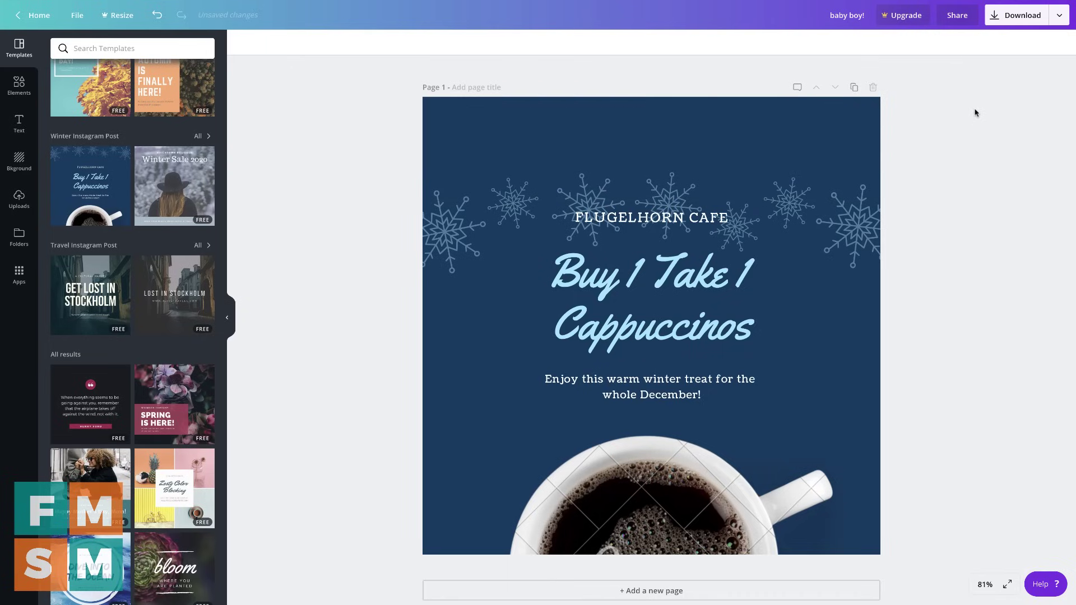
Nudge the Flugelhorn Cafe headline group slightly up-left above the coffee cup.
click(664, 273)
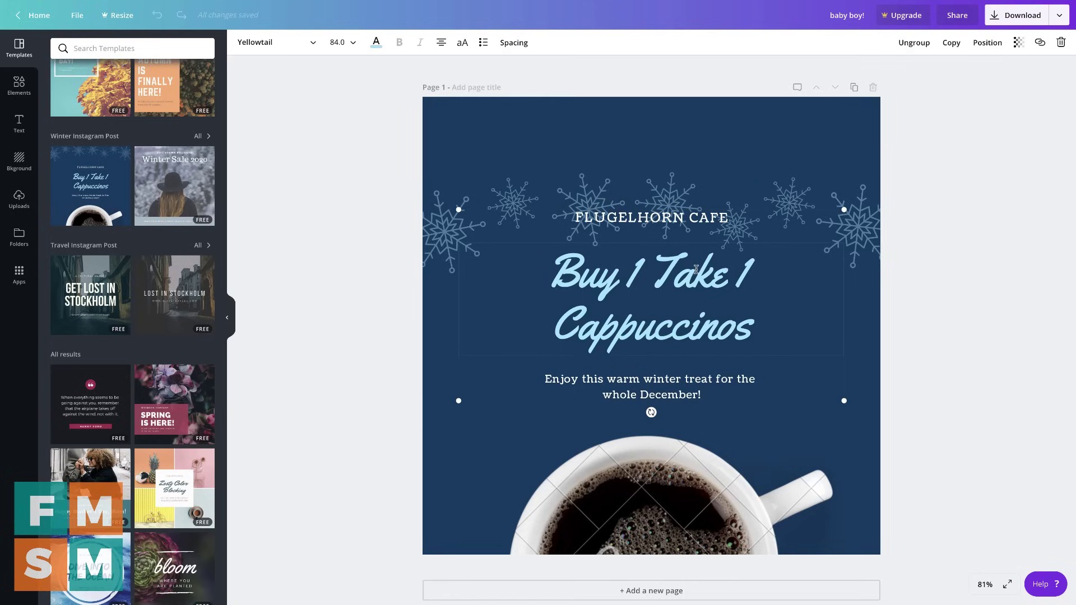
double_click(688, 240)
click(693, 242)
drag(711, 244, 731, 252)
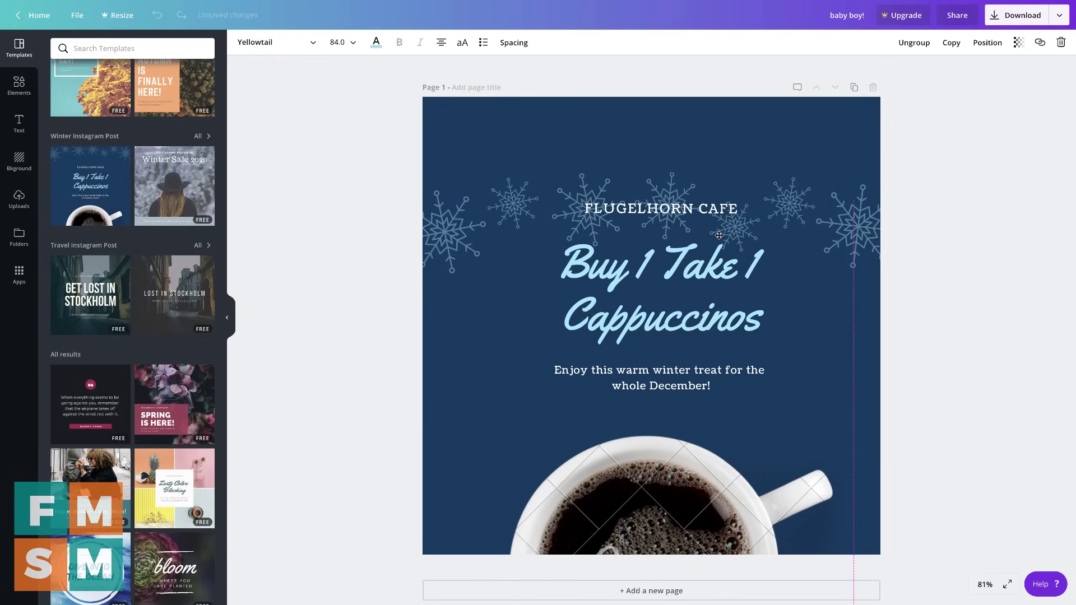
drag(731, 252, 713, 236)
scroll(839, 354, down, 1)
Enlarge the coffee cup photo slightly and bring up its Adjust and Filter presets.
click(716, 425)
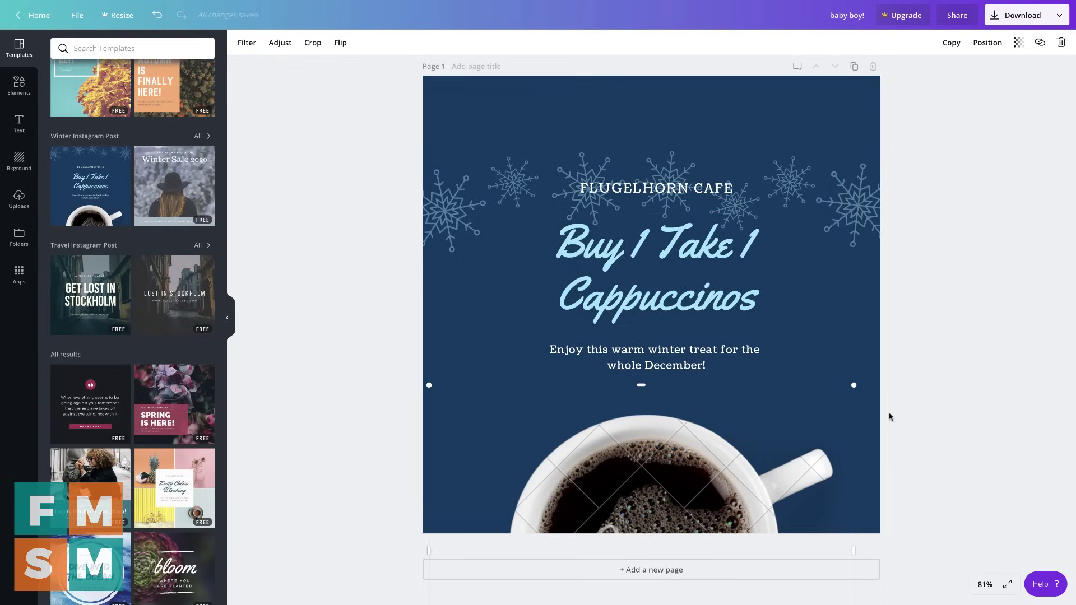
scroll(891, 418, down, 2)
drag(857, 337, 892, 326)
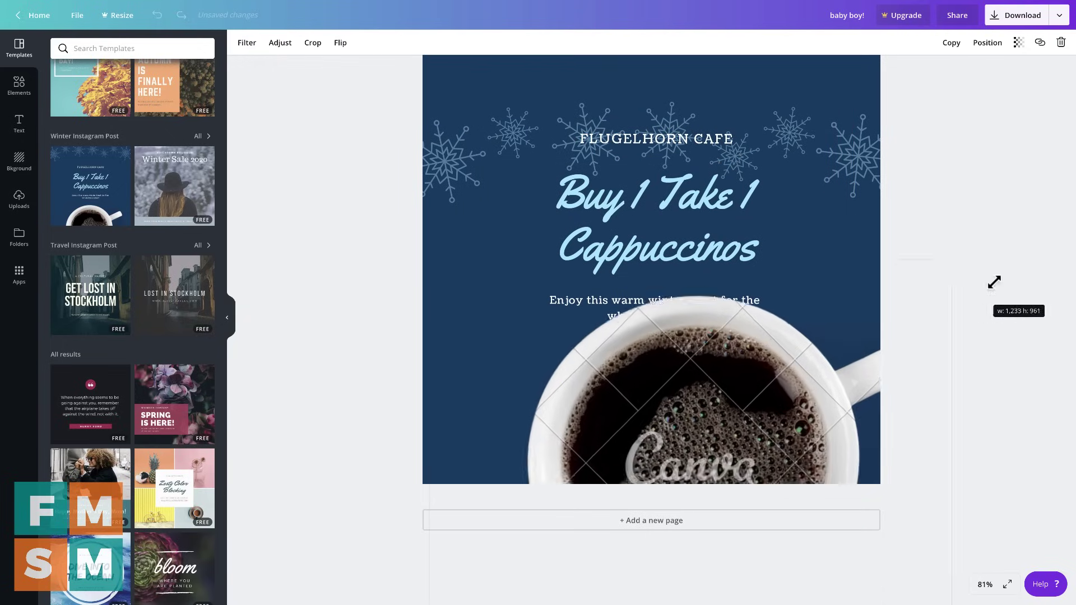
drag(892, 326, 881, 324)
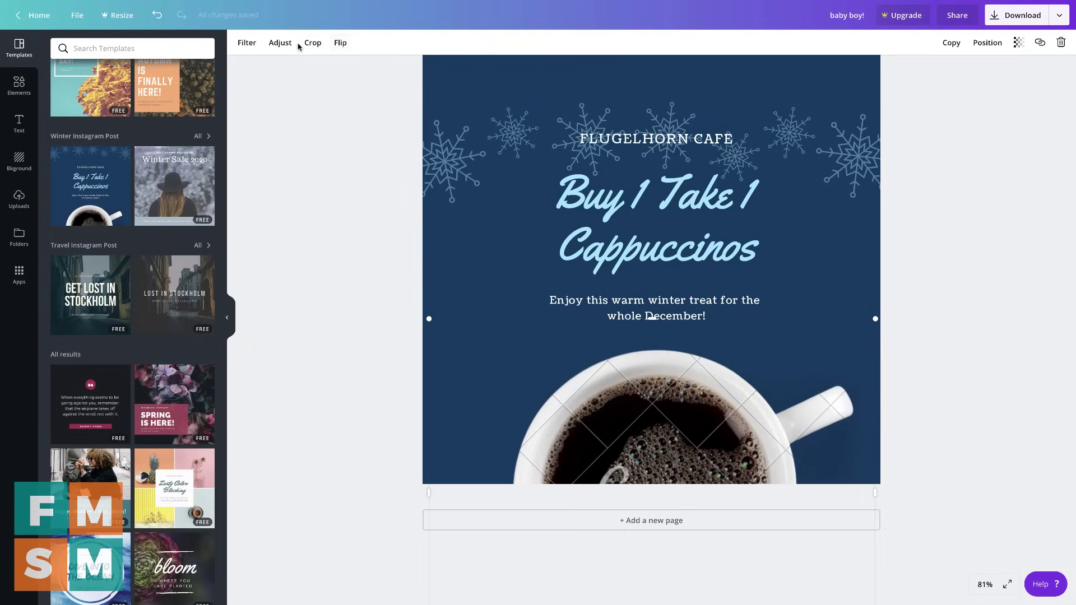
click(278, 45)
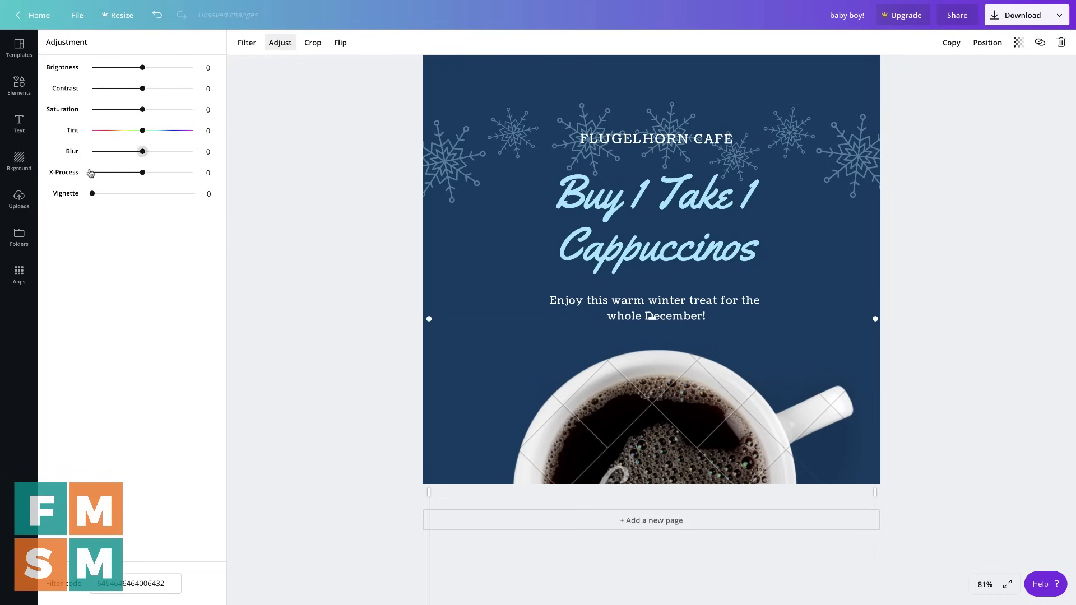
click(246, 42)
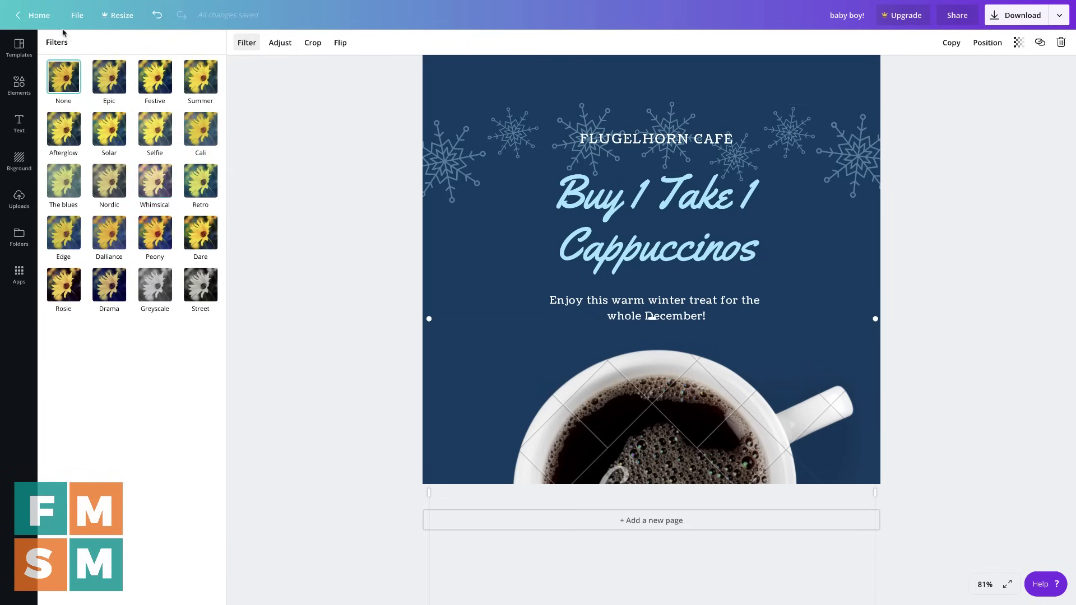
Review the PNG download settings, noting the $1.00 premium coffee image, then dismiss them.
click(306, 91)
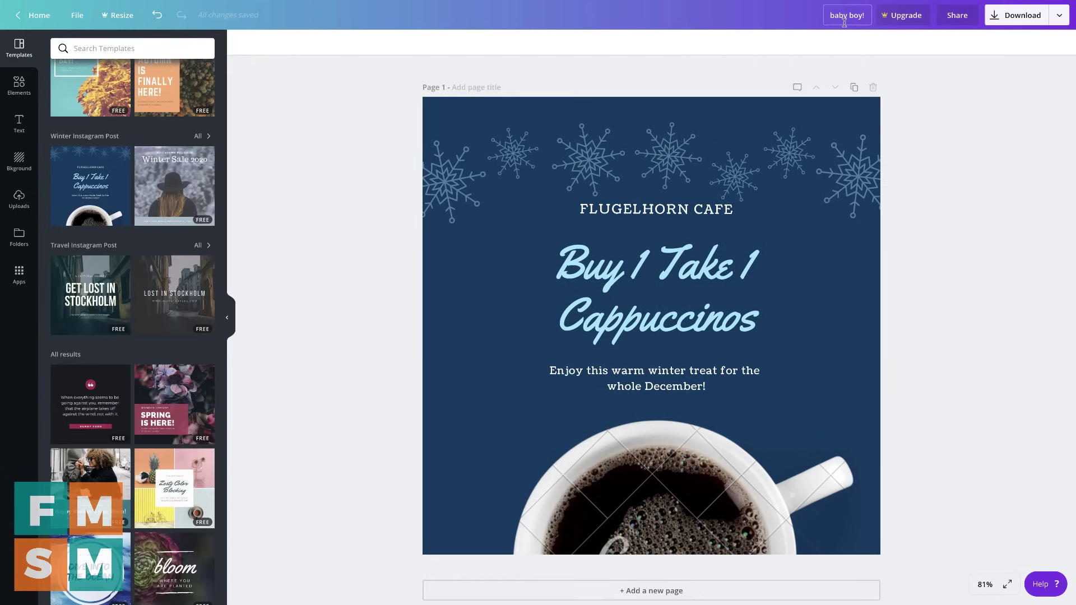
click(961, 22)
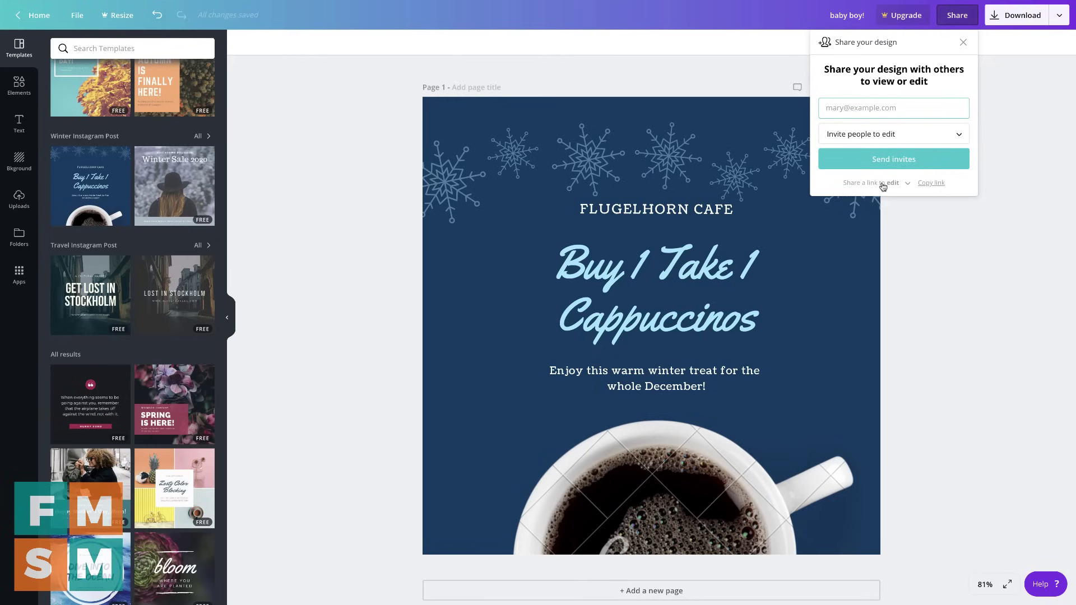
click(1059, 17)
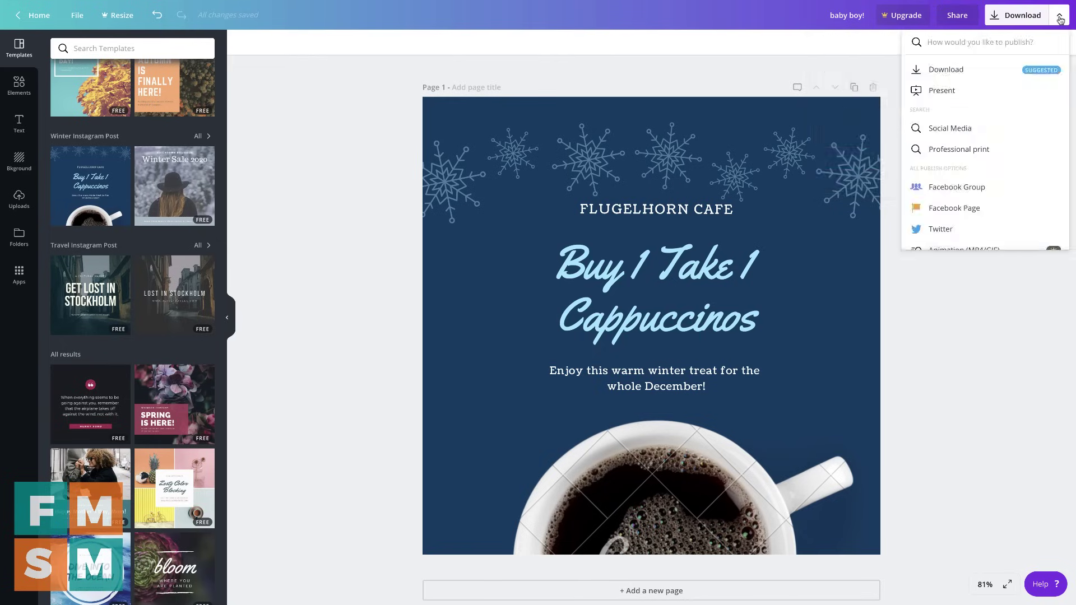
click(942, 71)
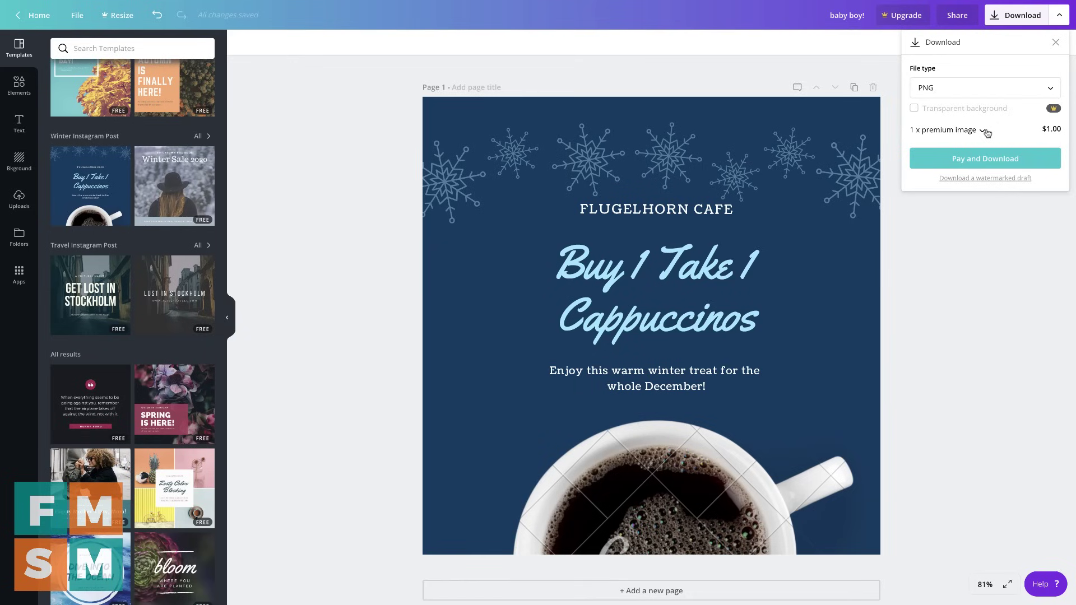
click(932, 91)
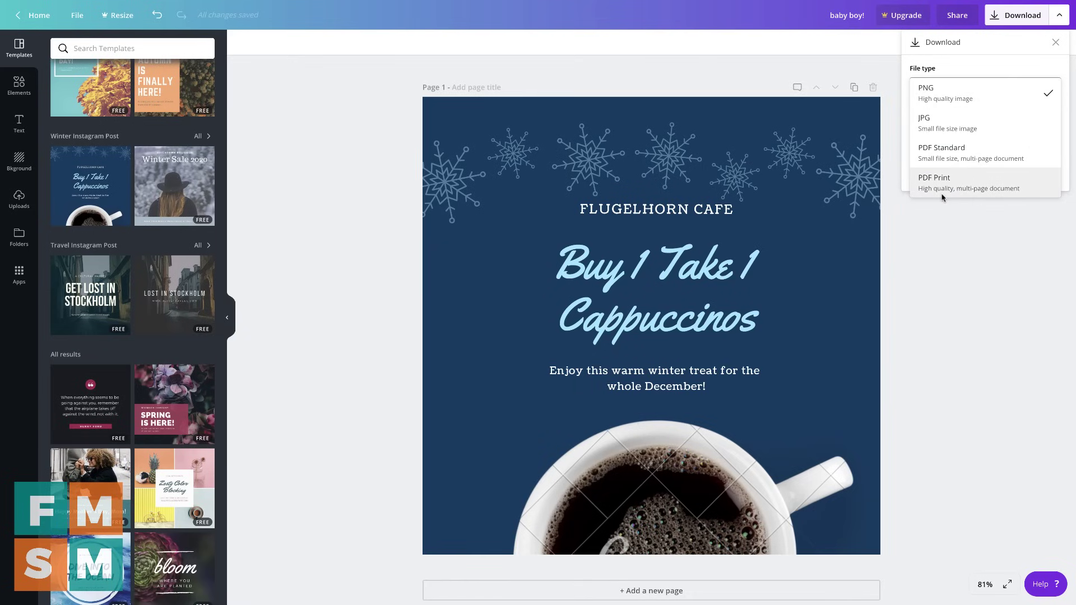
click(981, 212)
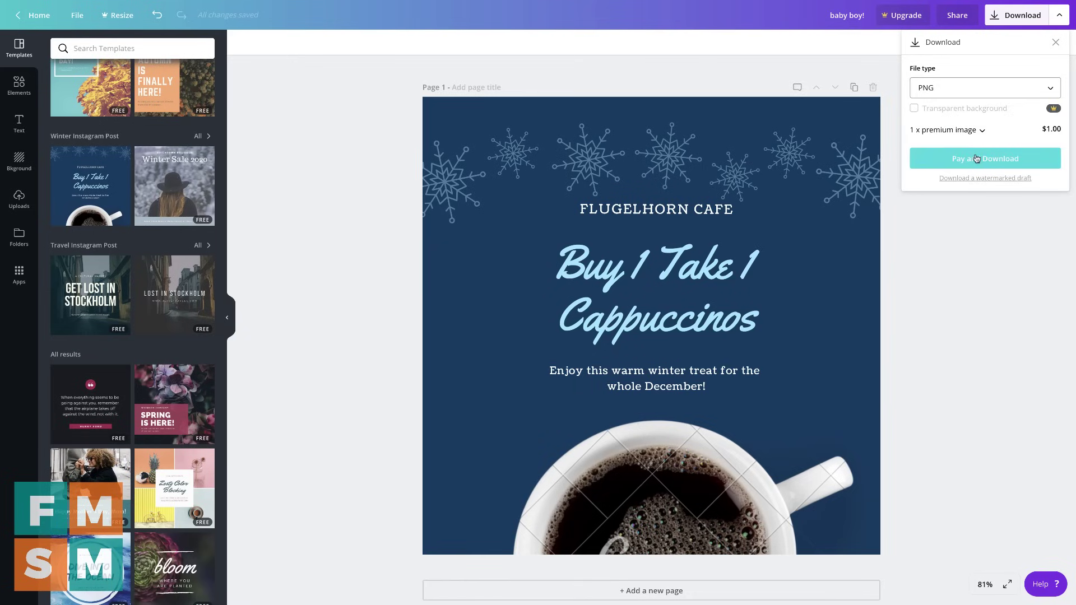
click(773, 321)
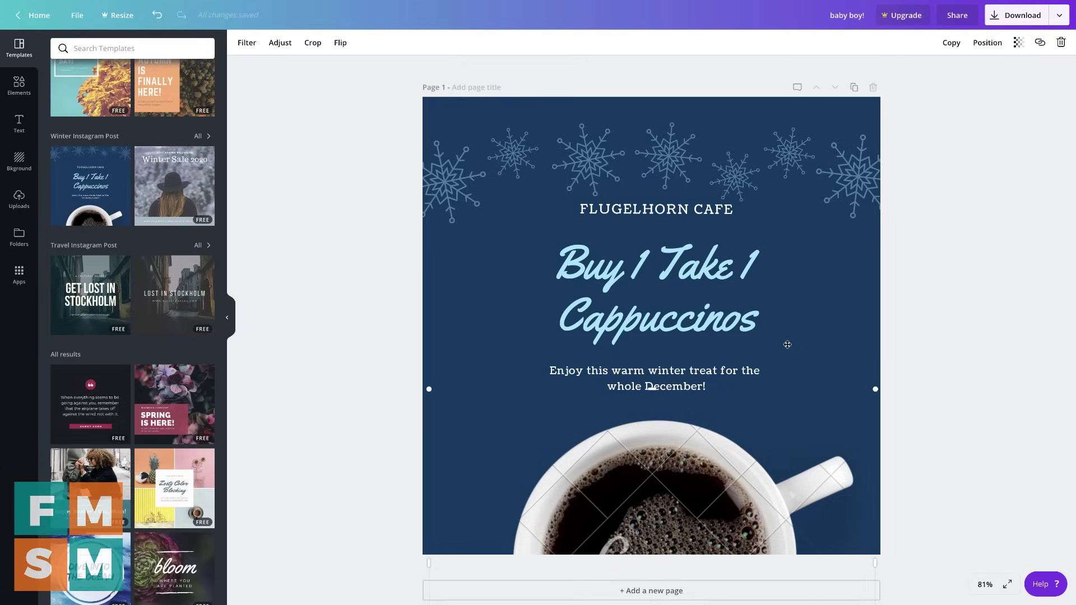
Delete the premium coffee cup photo and download the post as a PNG.
key(Delete)
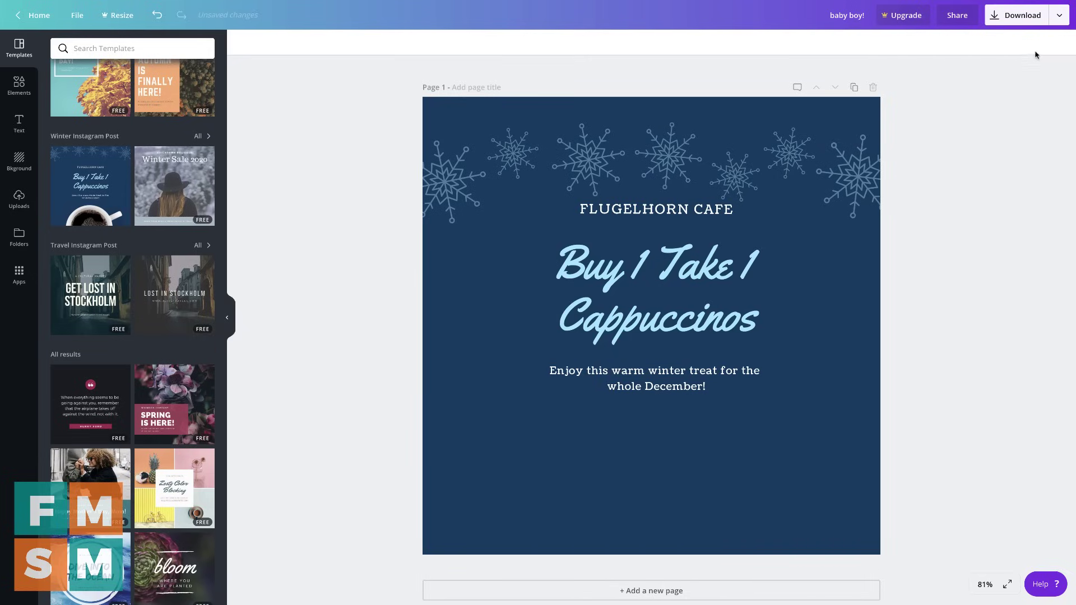
click(1059, 15)
click(947, 72)
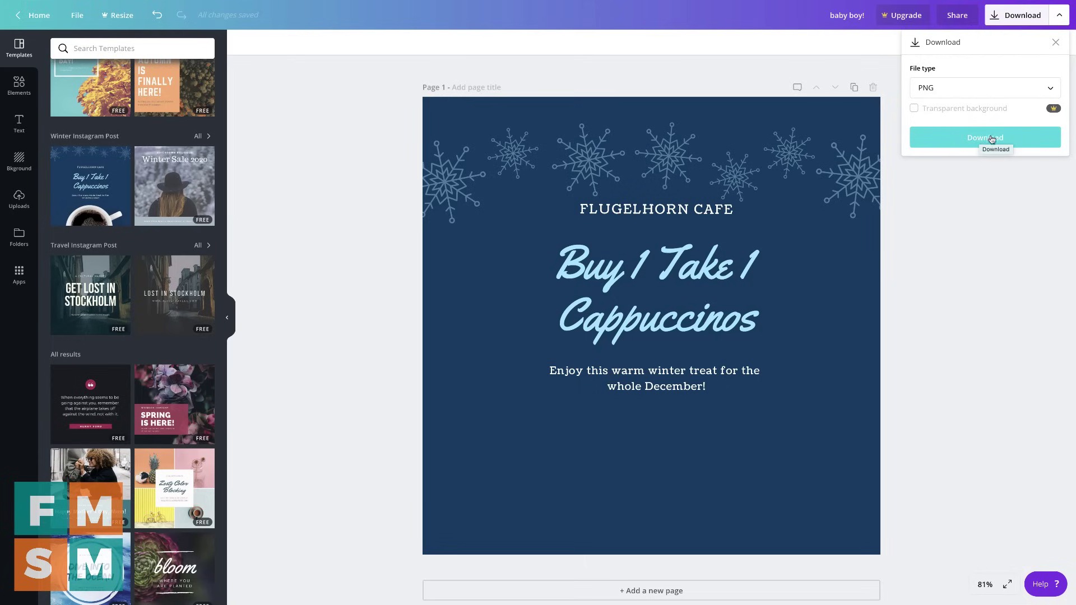
click(981, 138)
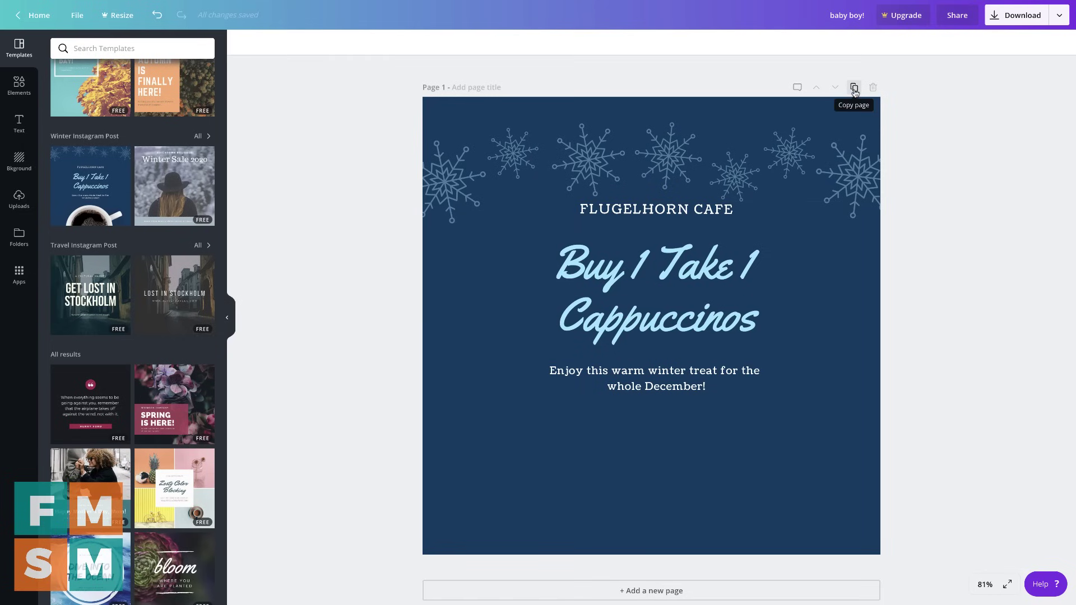
Duplicate the page and turn the page-2 Buy 1 Take 1 Cappuccinos heading pink.
click(854, 88)
scroll(655, 193, down, 5)
scroll(654, 193, down, 3)
double_click(649, 243)
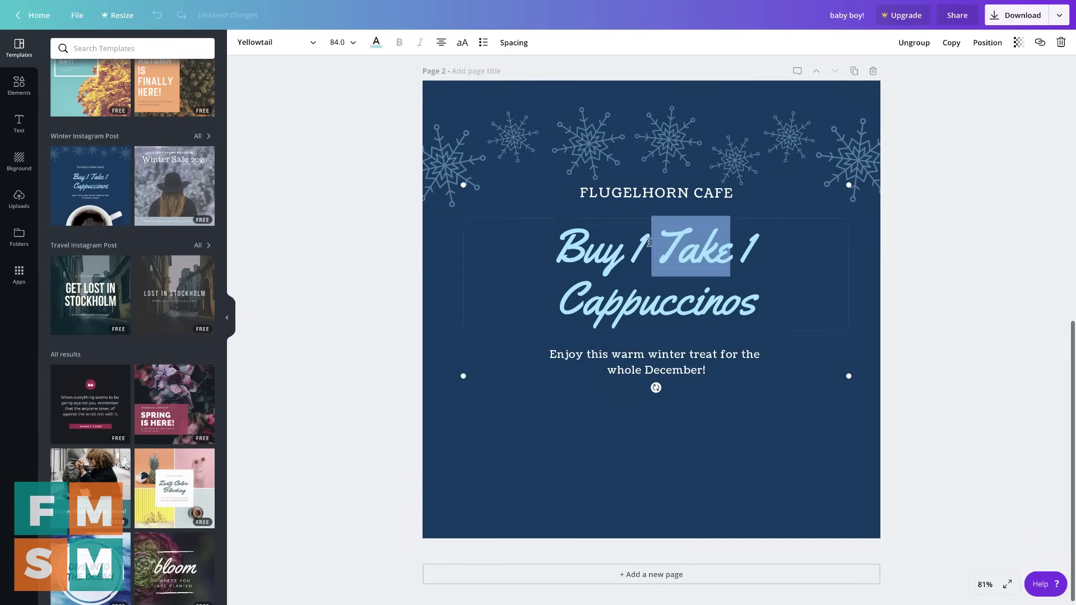
click(649, 242)
click(376, 43)
click(418, 146)
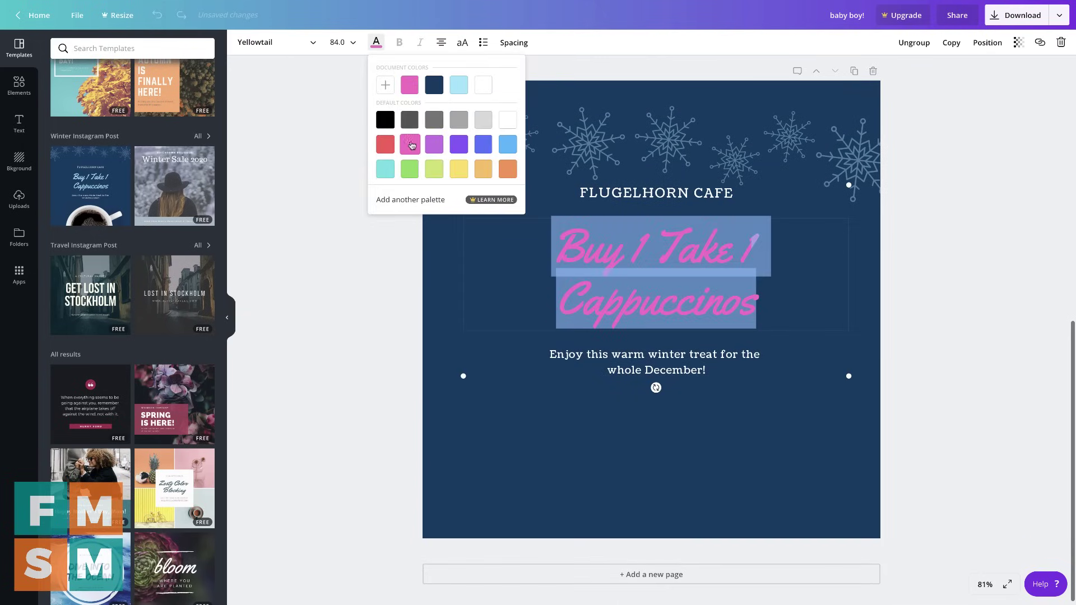
click(905, 218)
scroll(792, 242, up, 5)
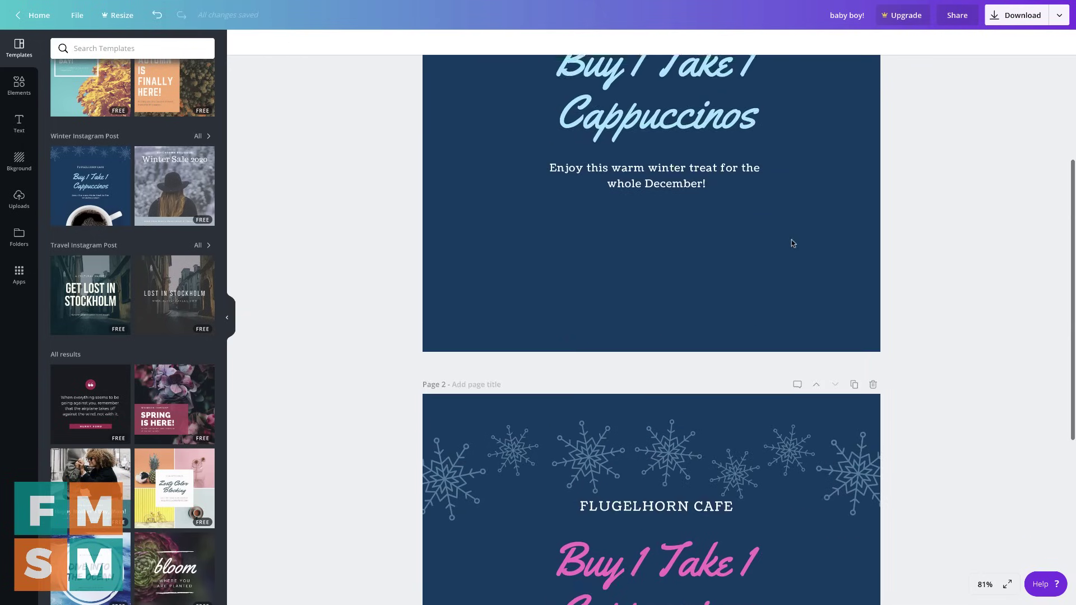
scroll(793, 243, down, 2)
scroll(762, 257, up, 4)
scroll(728, 274, down, 7)
scroll(688, 296, up, 4)
scroll(688, 297, down, 4)
scroll(689, 297, up, 9)
Check which pages the download would include, then bring up the Present option.
click(1059, 15)
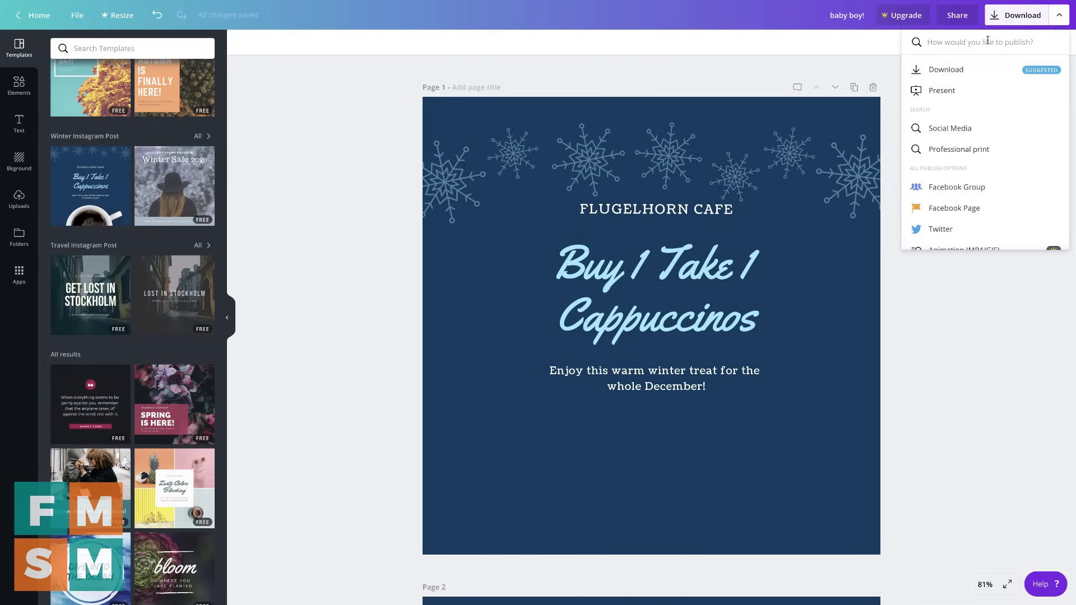
click(964, 69)
click(953, 147)
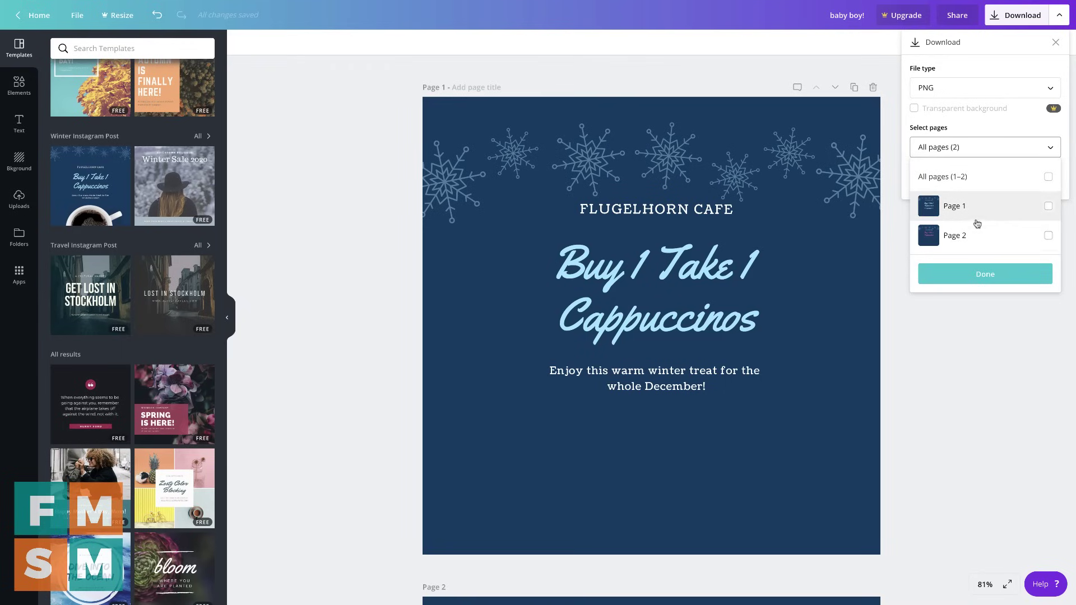
click(854, 73)
click(1059, 15)
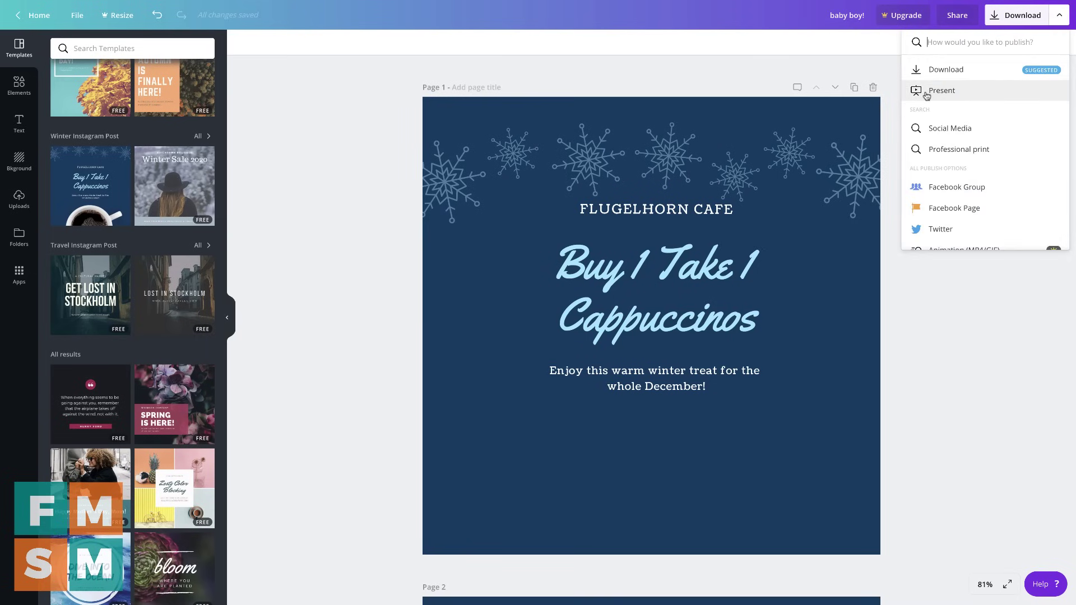
click(927, 96)
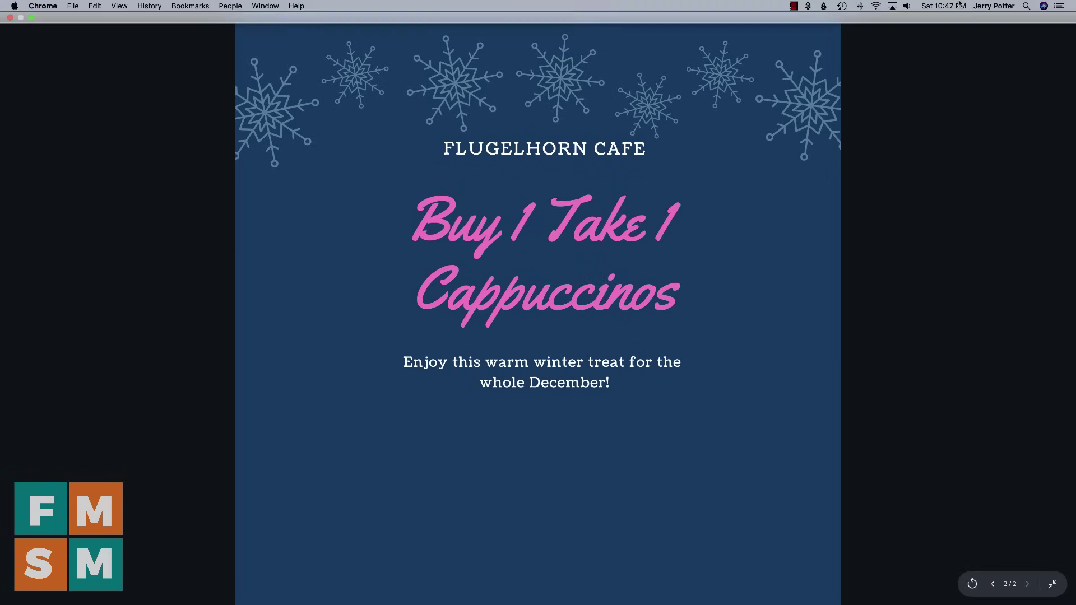
Scroll through both Flugelhorn Cafe slides full screen, then return to the editor.
scroll(952, 138, down, 1)
scroll(952, 138, down, 1)
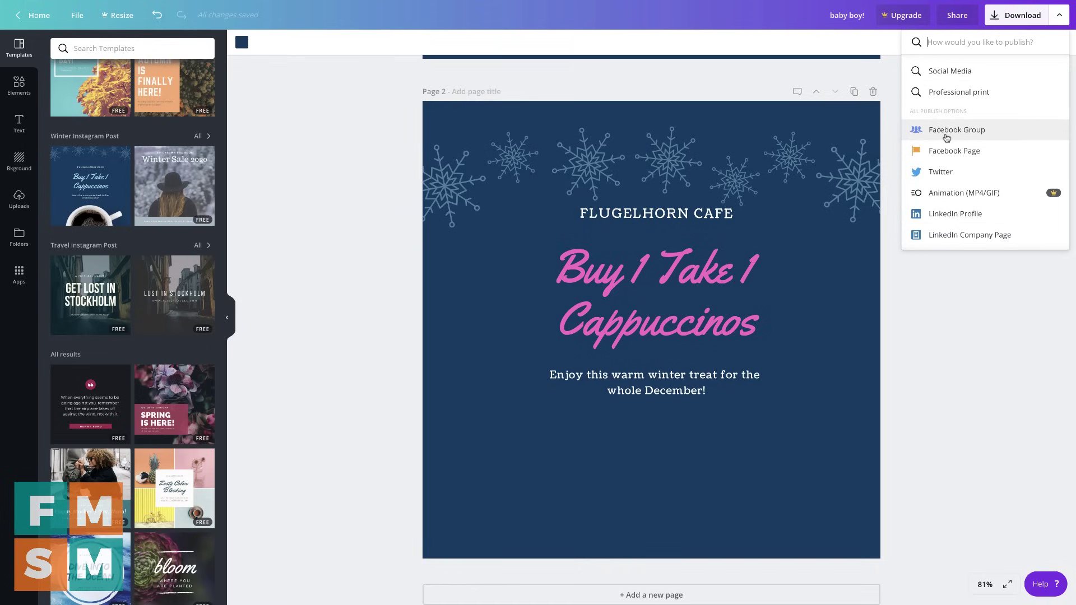
scroll(954, 211, down, 1)
scroll(953, 215, down, 2)
scroll(953, 216, down, 1)
scroll(952, 219, down, 1)
scroll(953, 221, down, 1)
scroll(954, 223, down, 1)
click(896, 247)
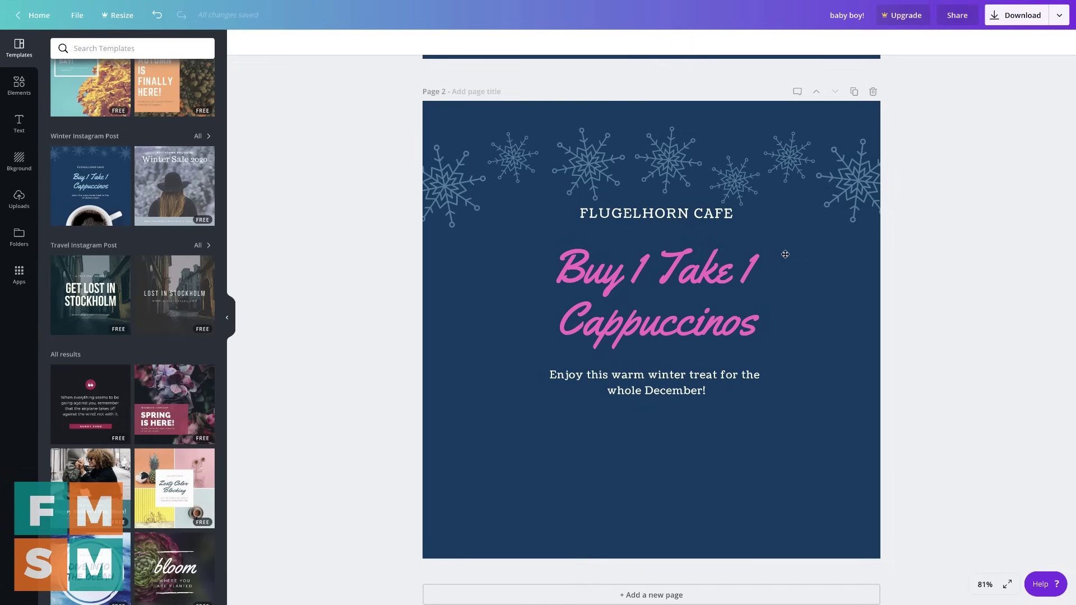
Scroll back up to Page 1 of the design.
scroll(600, 219, up, 5)
scroll(599, 219, up, 4)
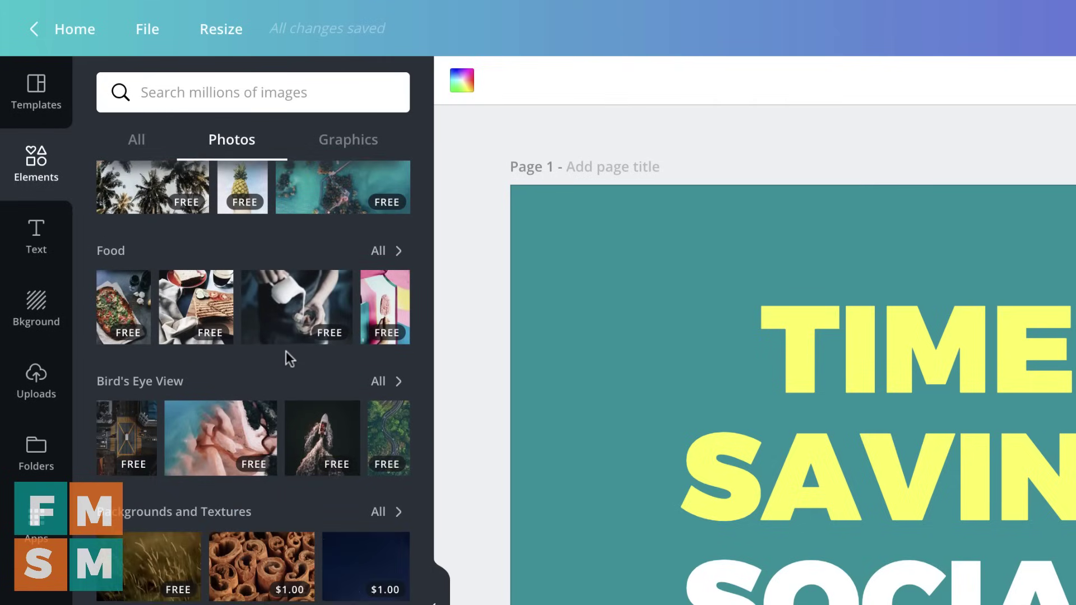
Browse the Resize size list, then open the Download settings for the eight-page design.
click(222, 31)
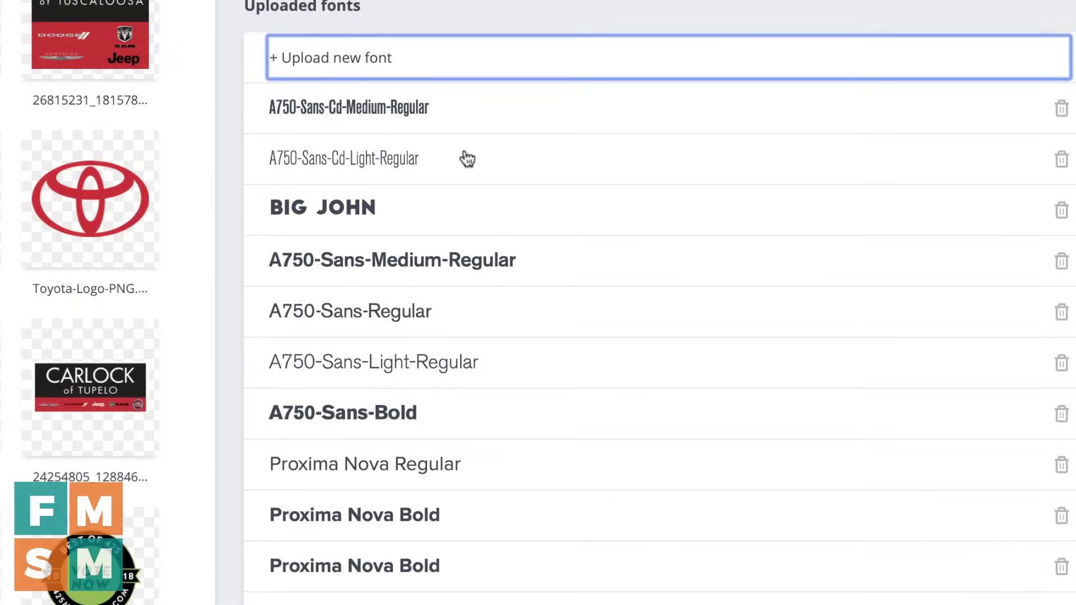
scroll(467, 159, down, 10)
scroll(464, 152, down, 2)
scroll(464, 151, up, 2)
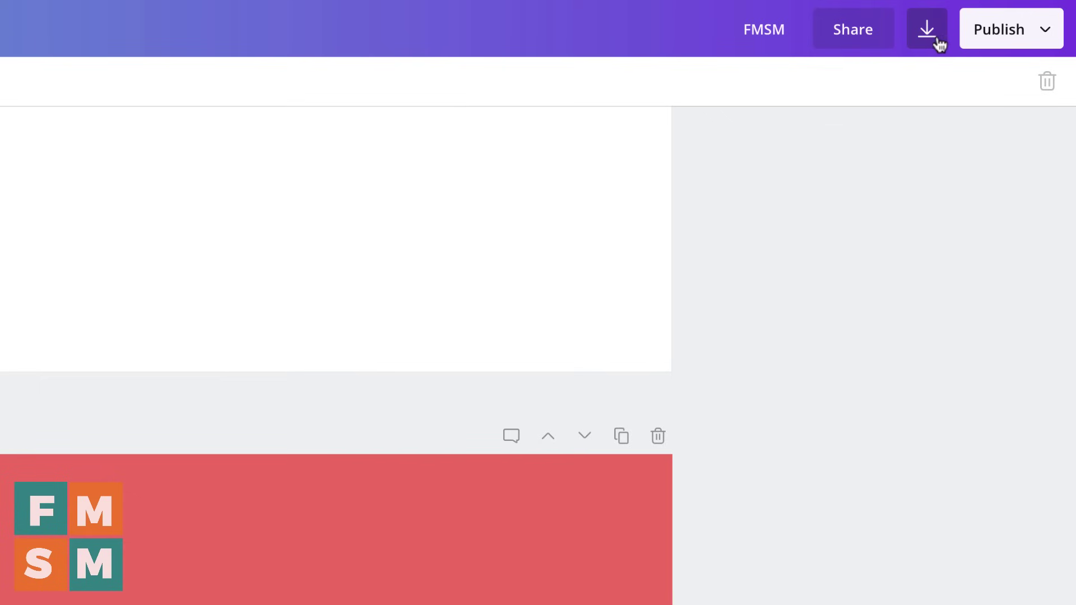
click(928, 31)
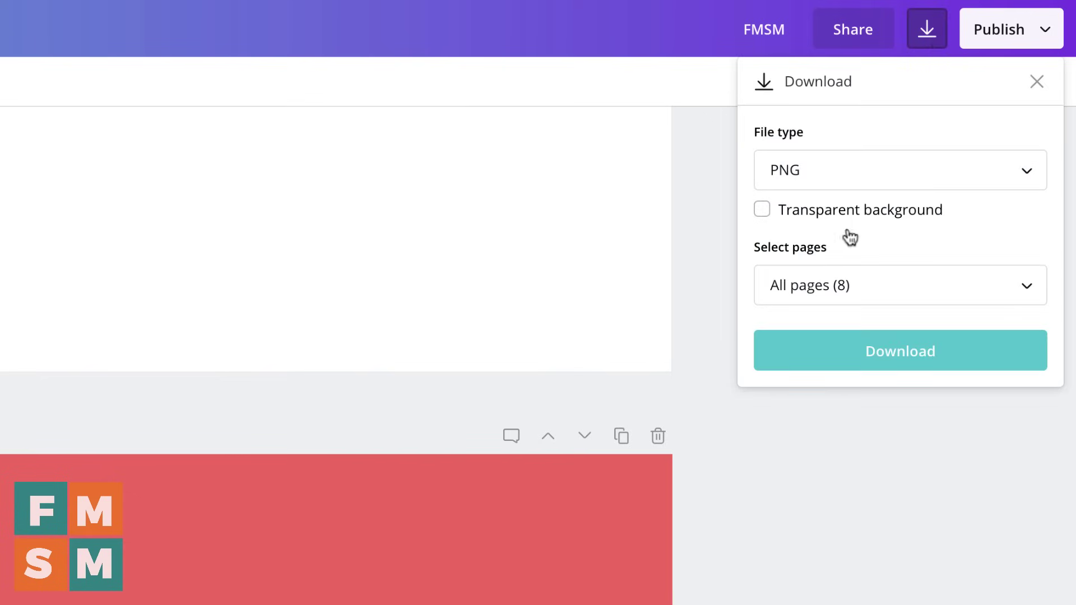